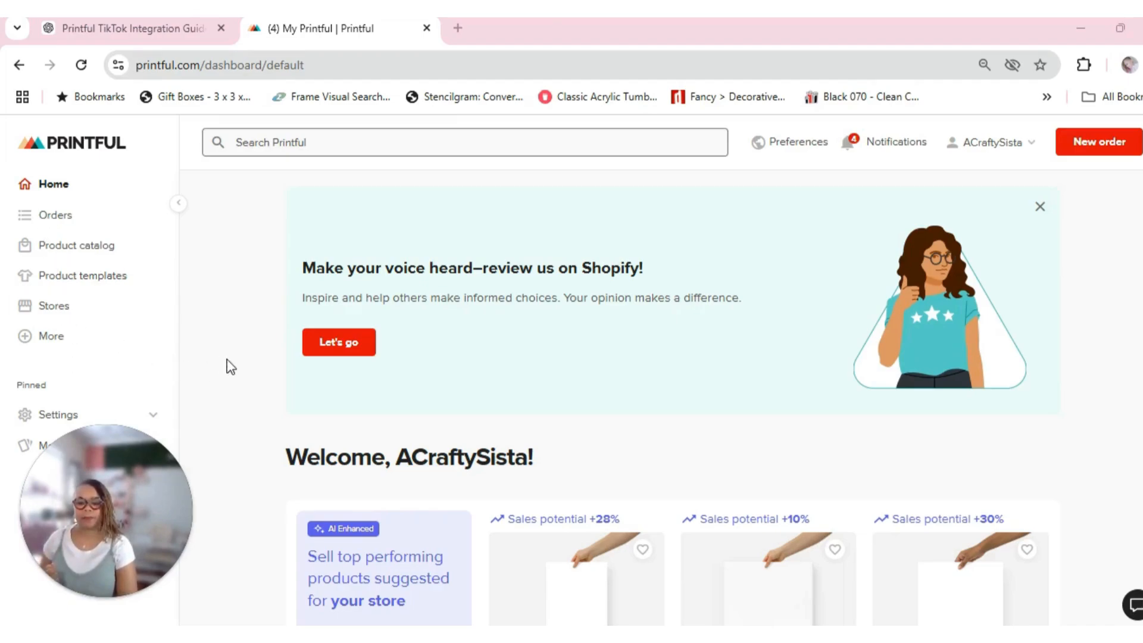
- Open the Stores page and review the connected stores and the options for creating a new store
left_click(62, 312)
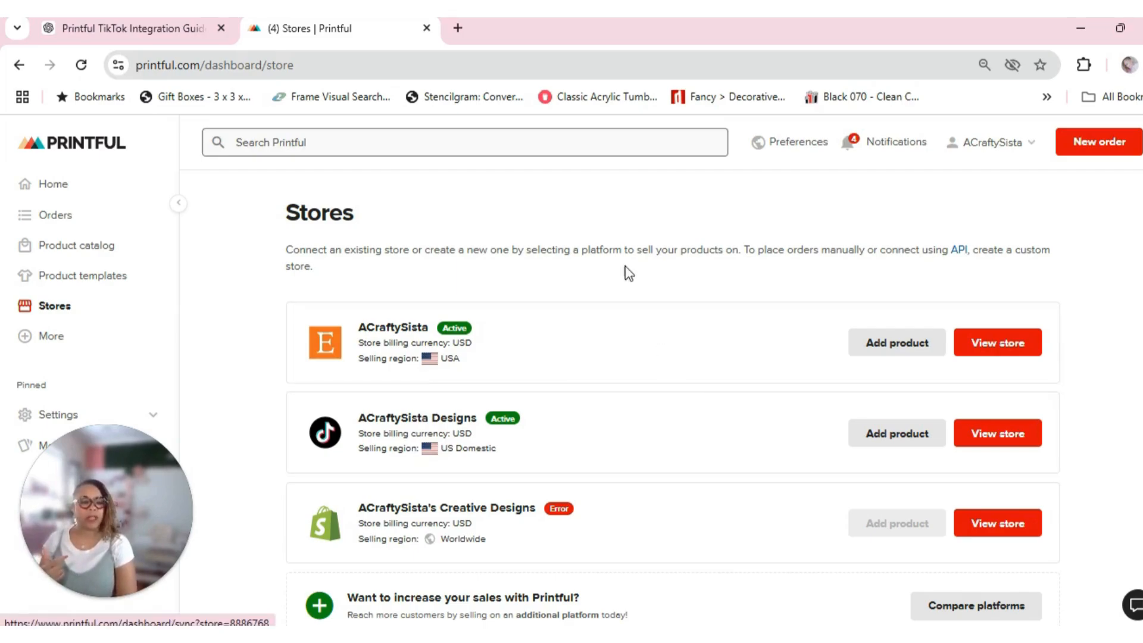
scroll(651, 388, "down", 3)
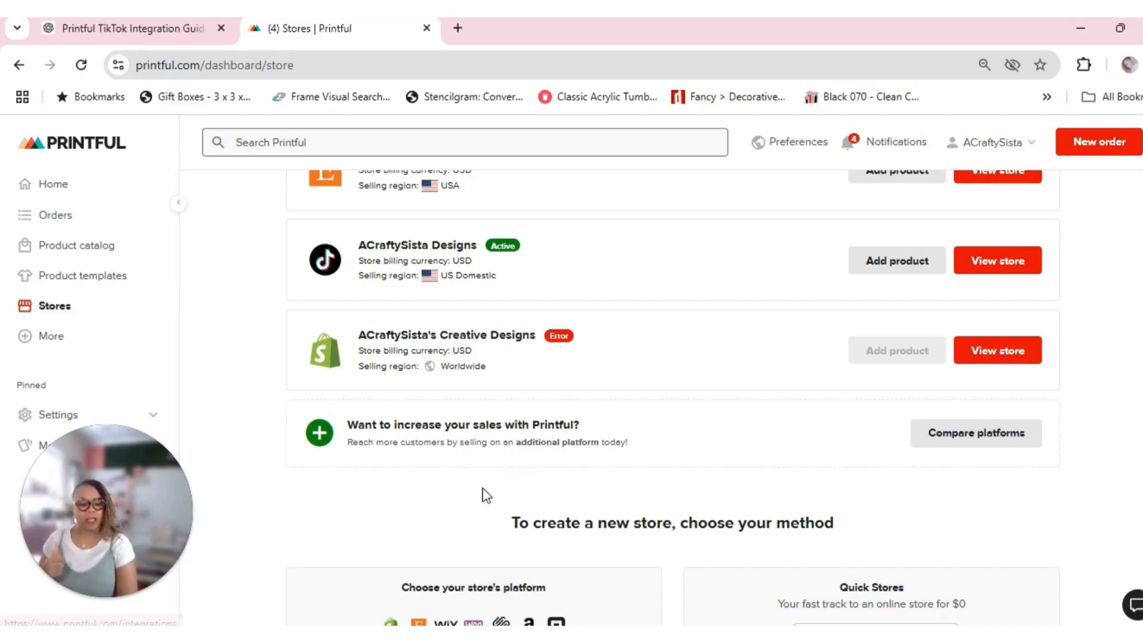
scroll(506, 499, "down", 3)
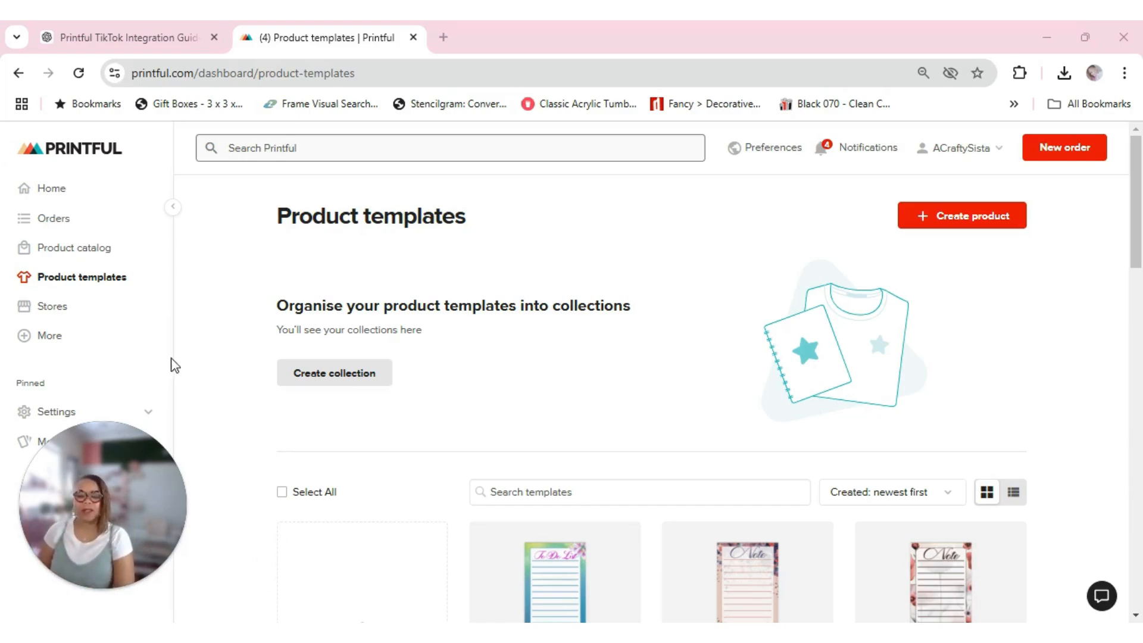
- Start a new product template for the Notepad in the 4.25"×9" Magnetic size with vertical orientation
scroll(528, 420, "down", 3)
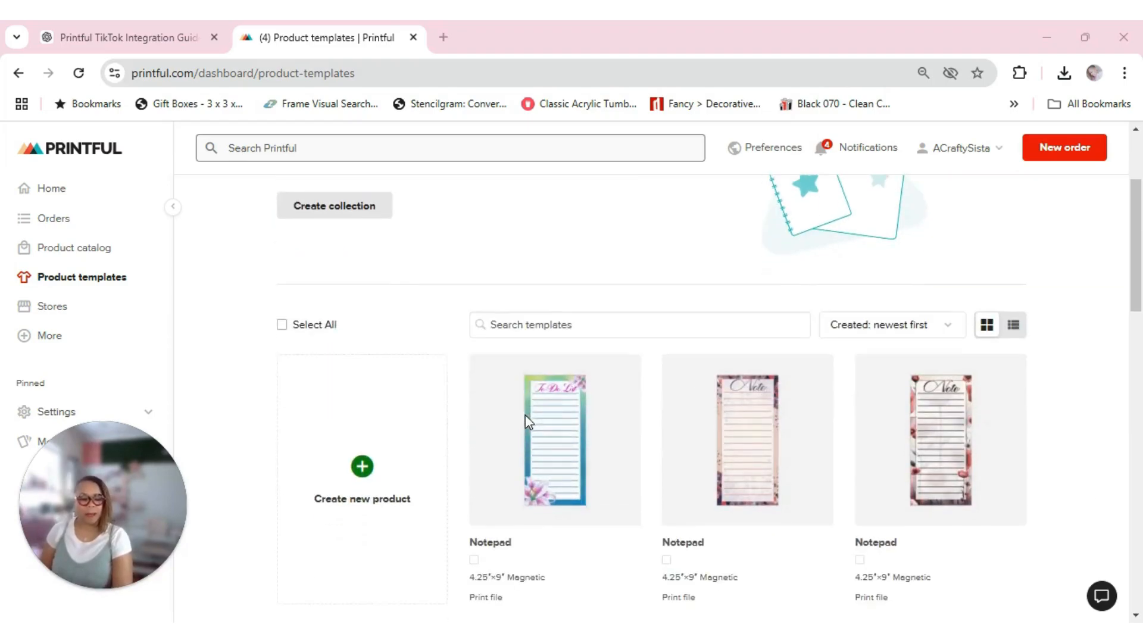
mouse_move(938, 476)
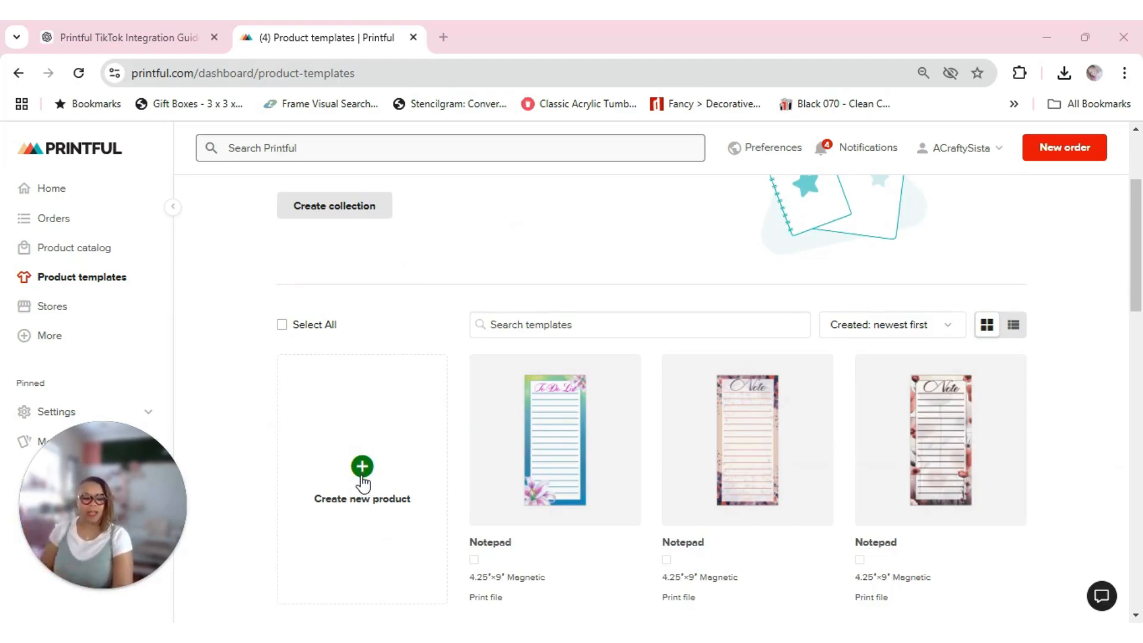
mouse_move(716, 473)
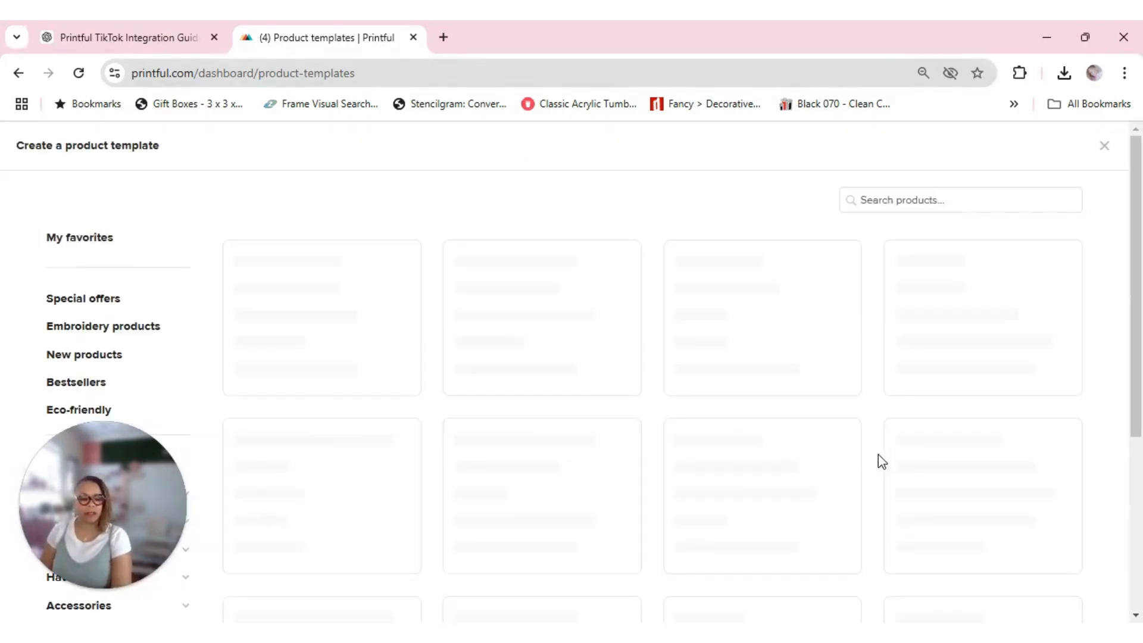
scroll(923, 477, "down", 7)
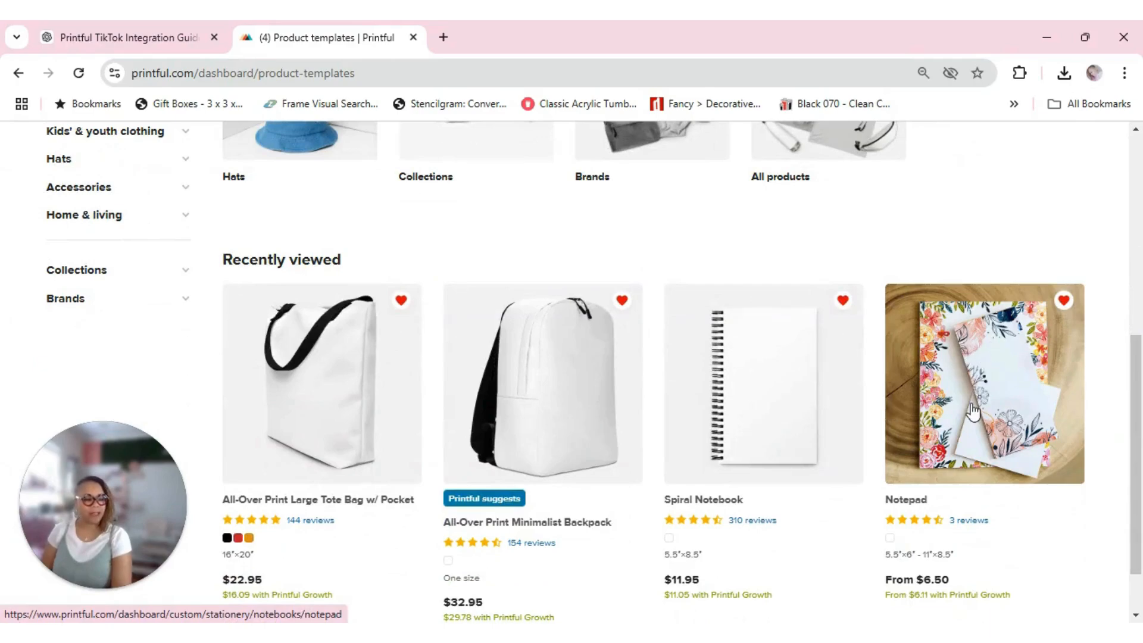
left_click(1046, 532)
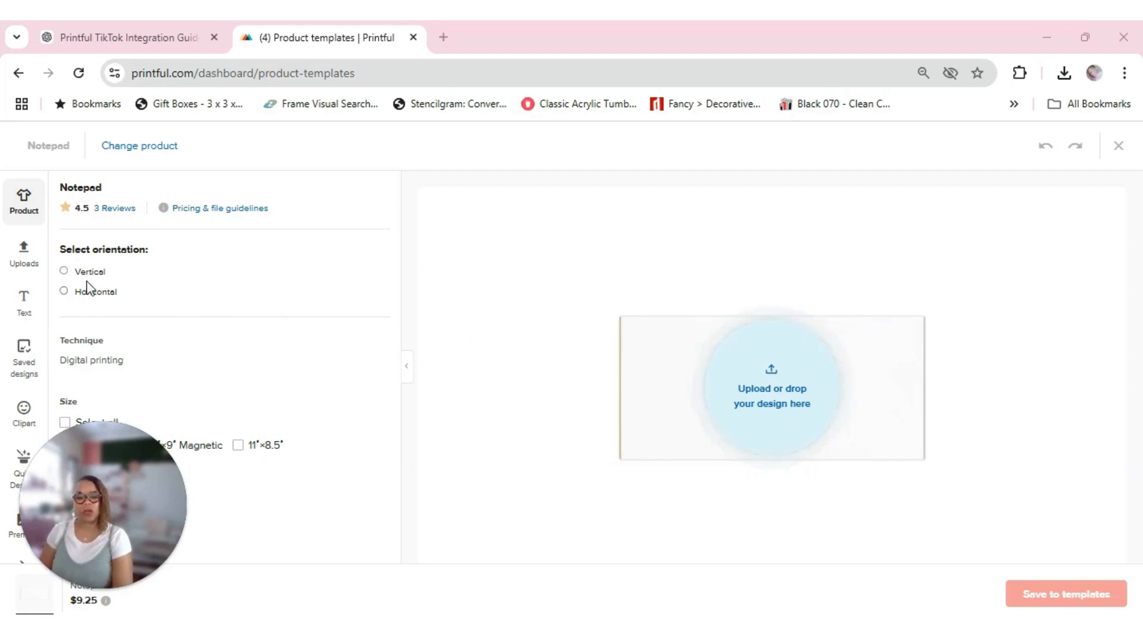
left_click(63, 272)
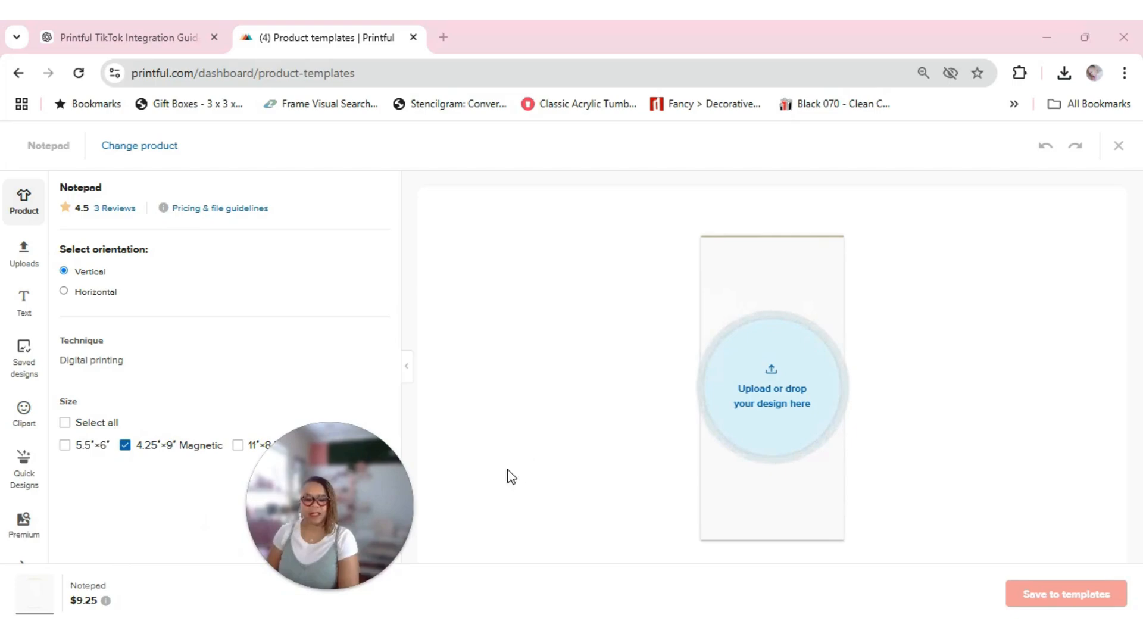
left_click_drag(383, 509, 156, 512)
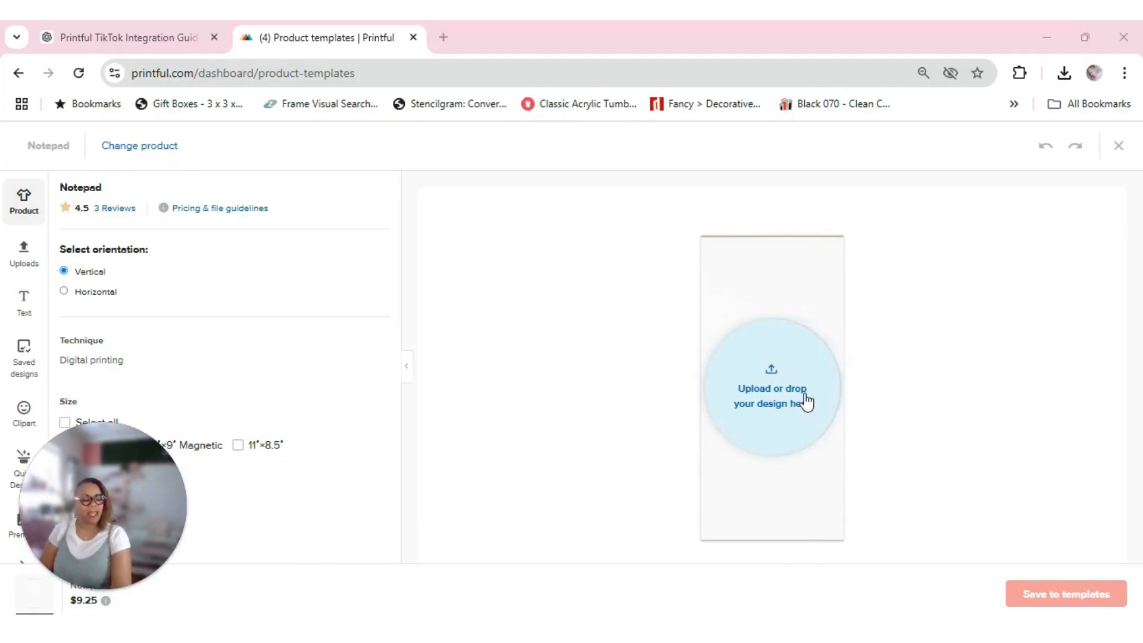
- Upload 5.png from the Note Pads 4.25 x 5.5 folder in Downloads and apply it to the notepad
left_click(771, 371)
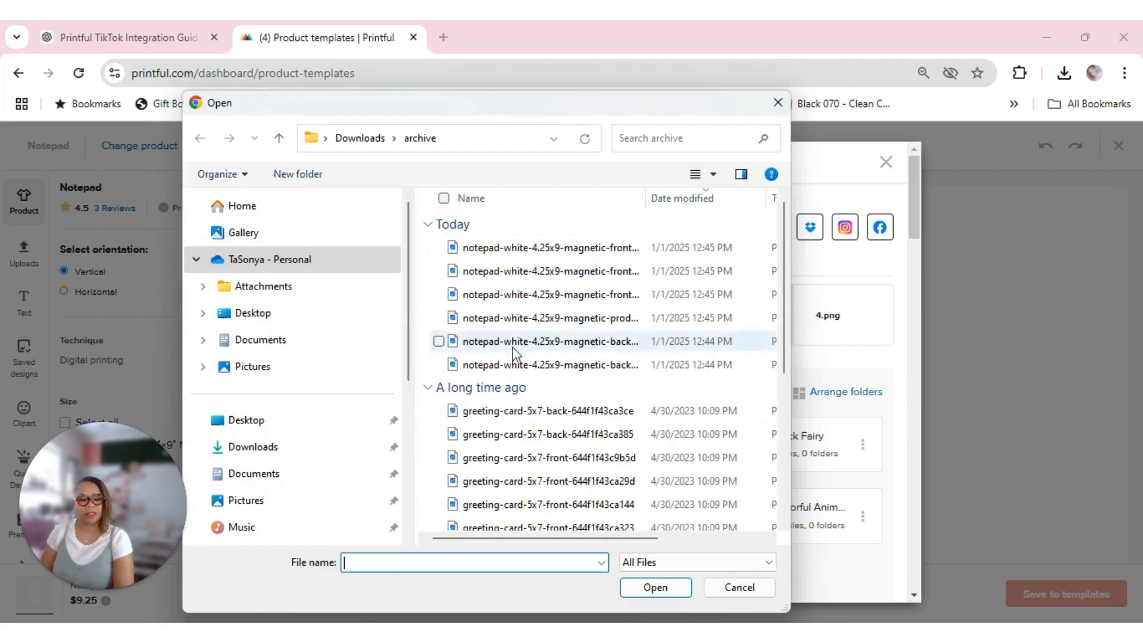
left_click(713, 173)
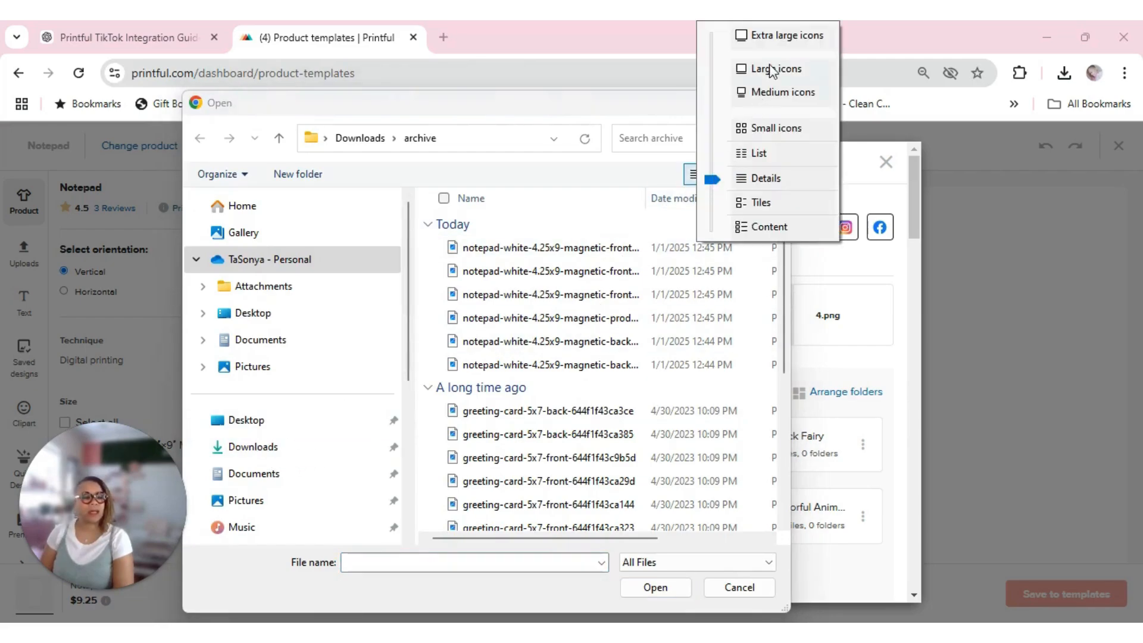
left_click(770, 94)
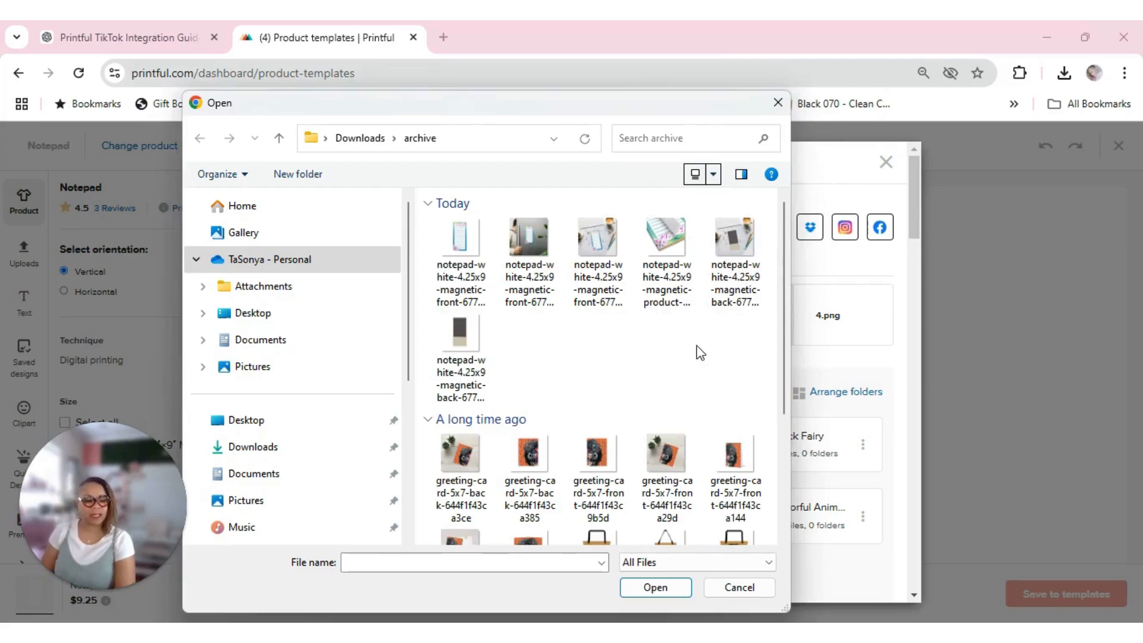
left_click(263, 450)
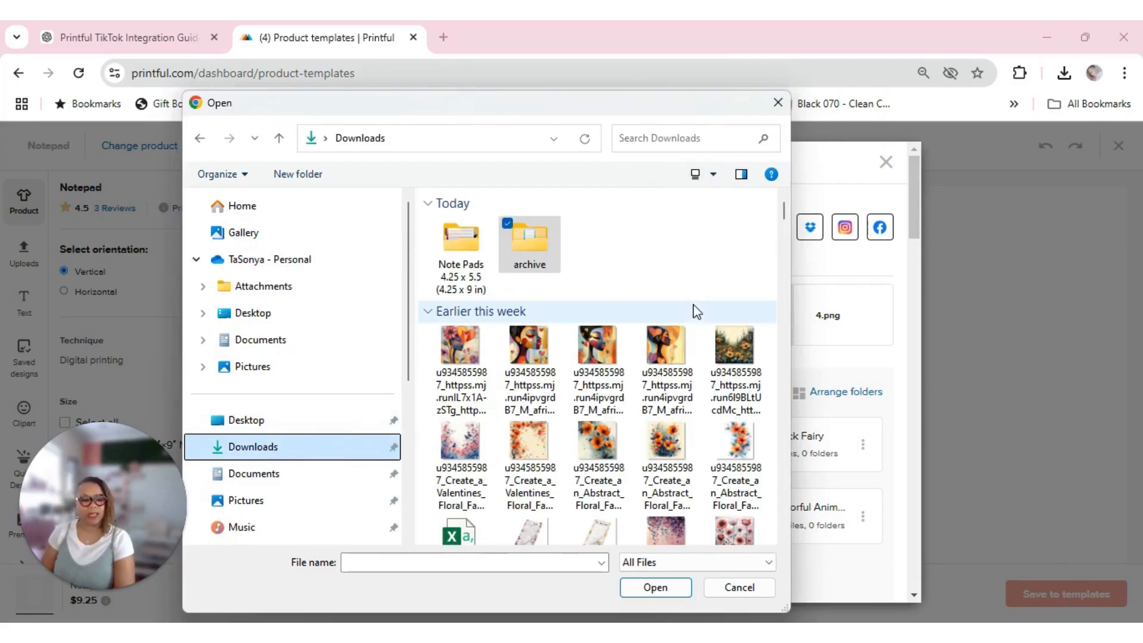
double_click(462, 239)
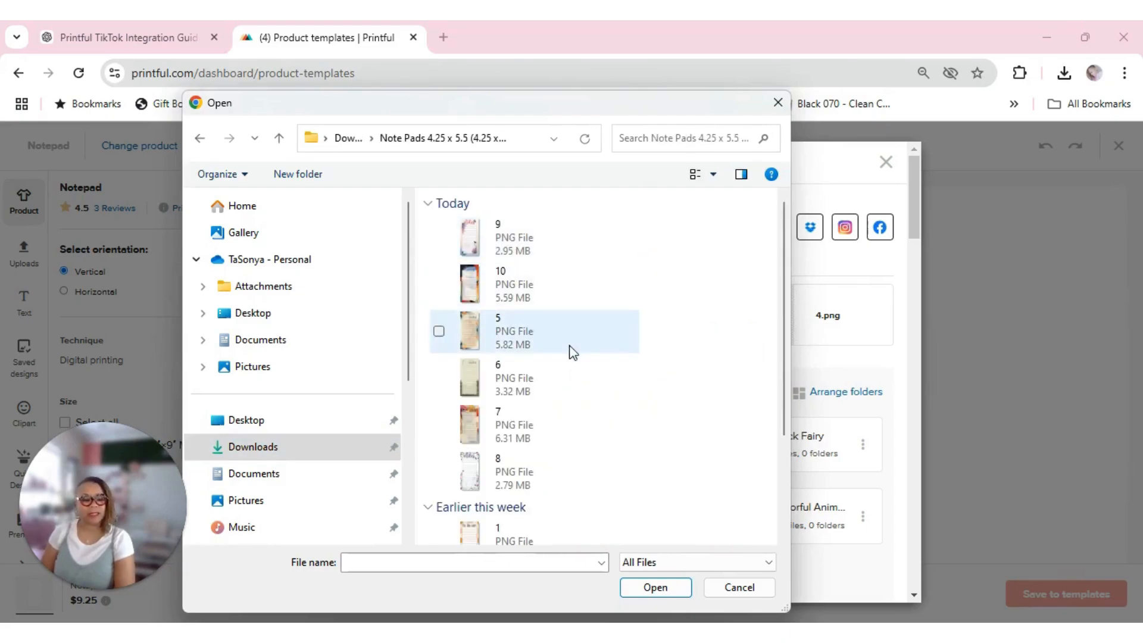
left_click(500, 337)
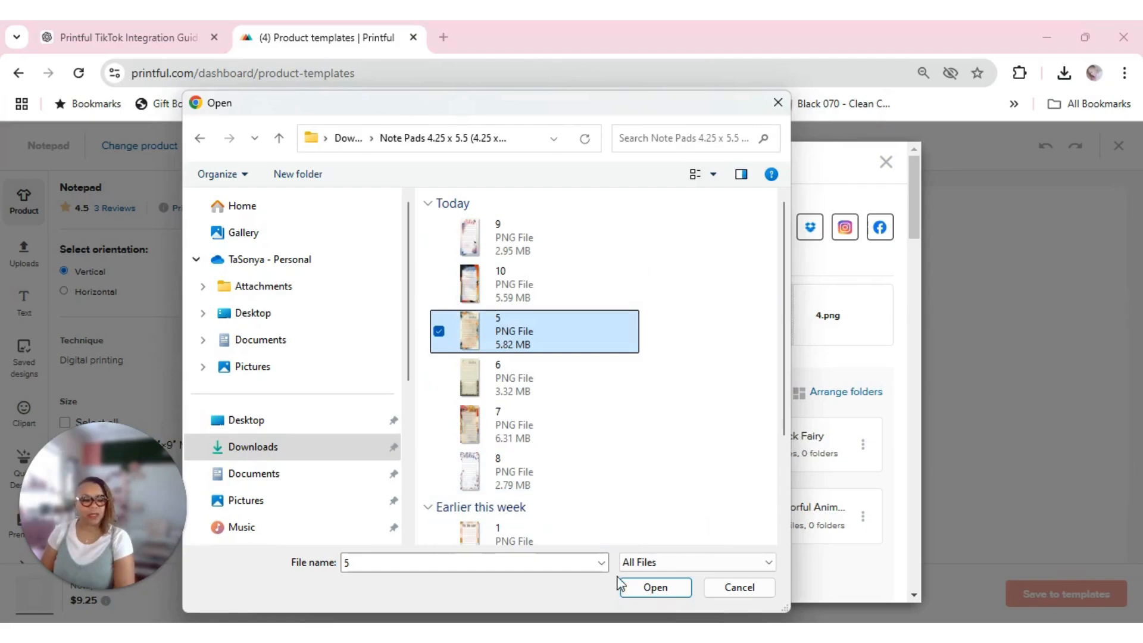
left_click(655, 587)
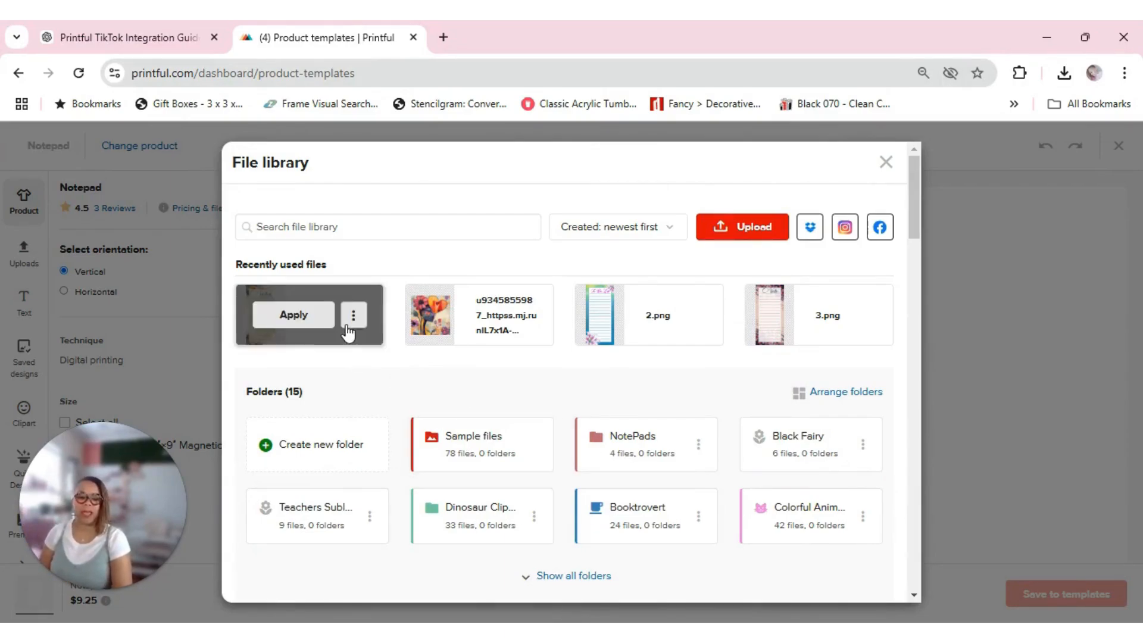
left_click(291, 322)
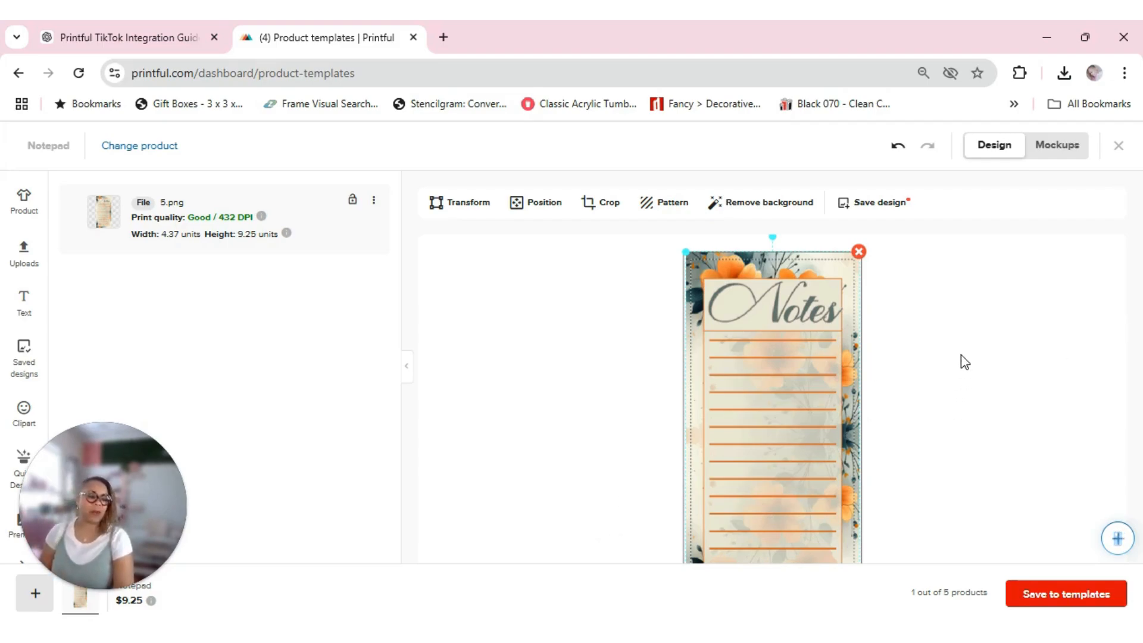
- Examine how the notes design sits against the safe print area and edges from top to bottom, including its print quality
scroll(959, 360, "down", 2)
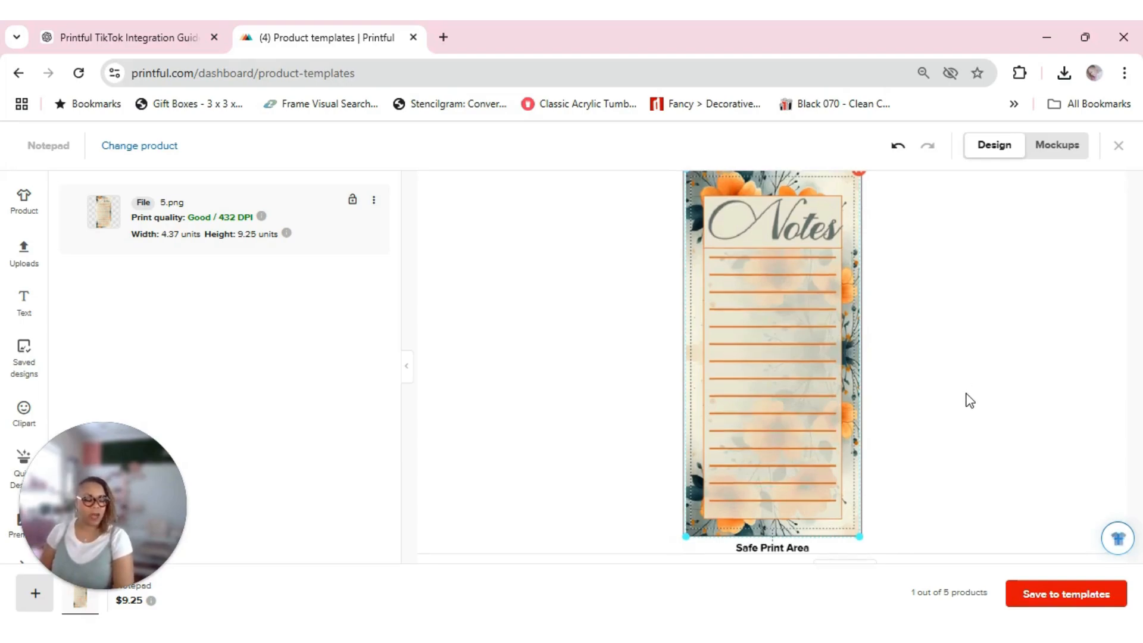
scroll(968, 393, "up", 2)
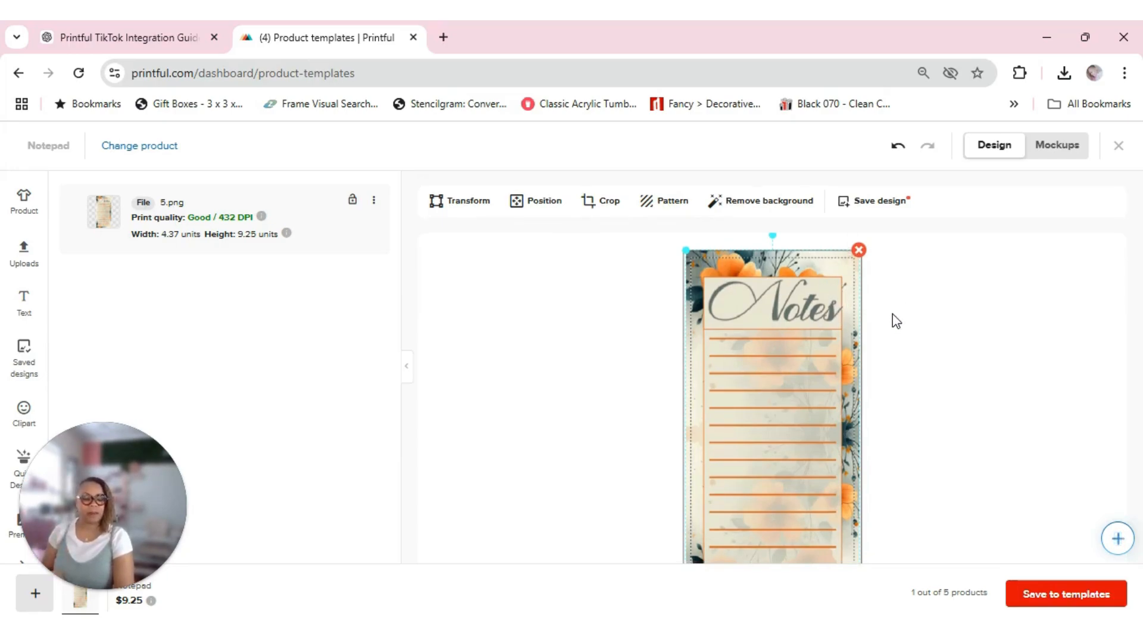
scroll(893, 320, "down", 2)
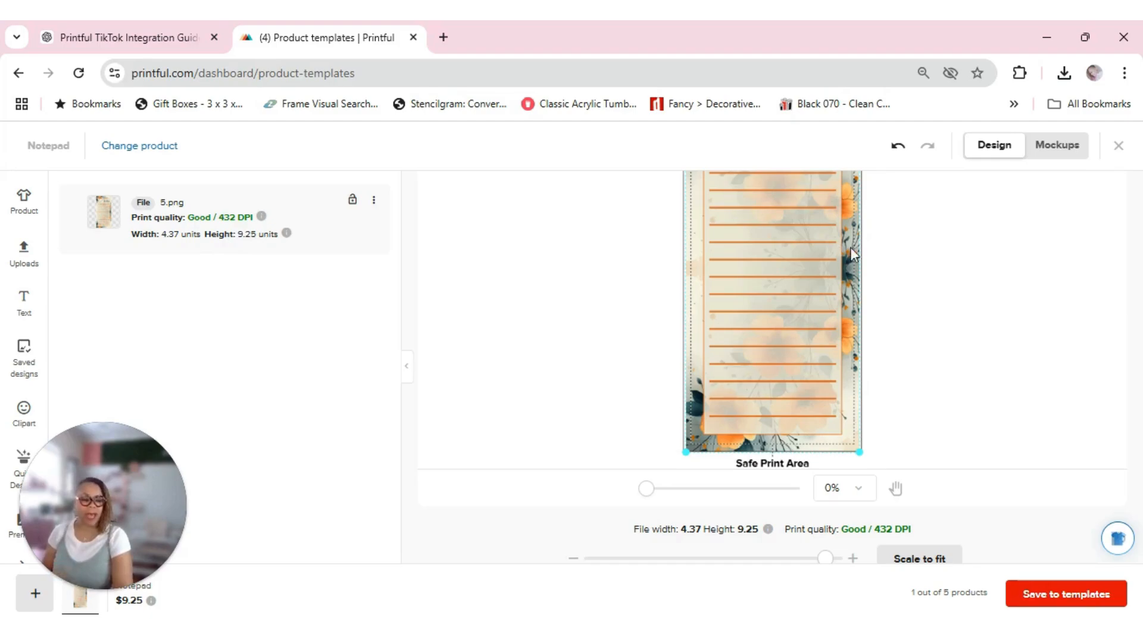
scroll(981, 327, "up", 3)
scroll(973, 345, "down", 3)
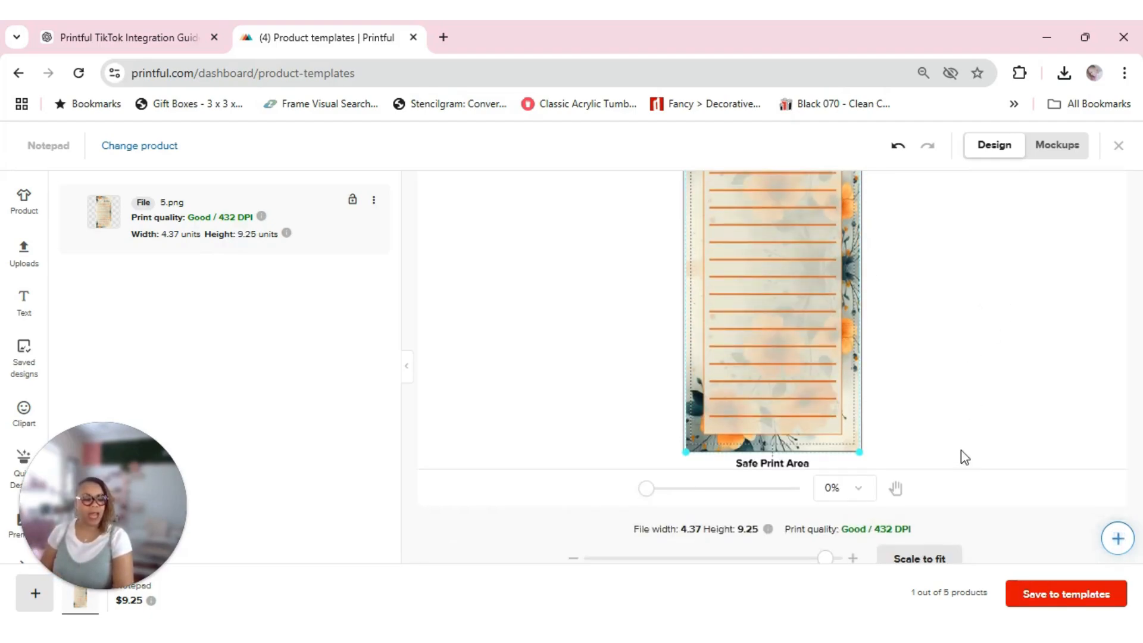
scroll(961, 402, "up", 3)
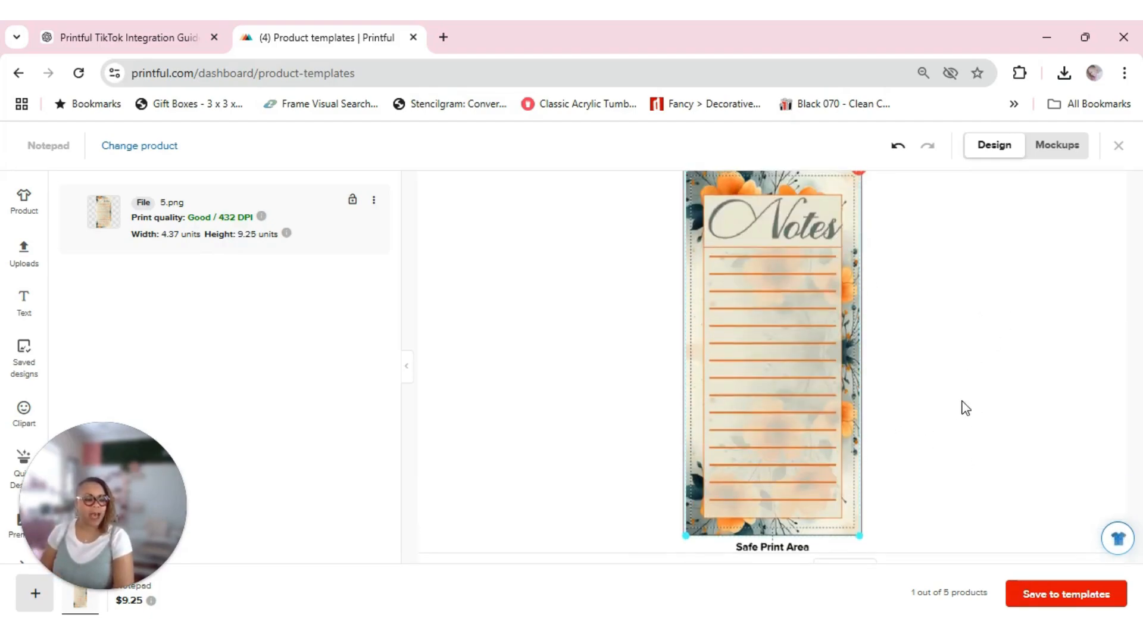
scroll(980, 403, "up", 2)
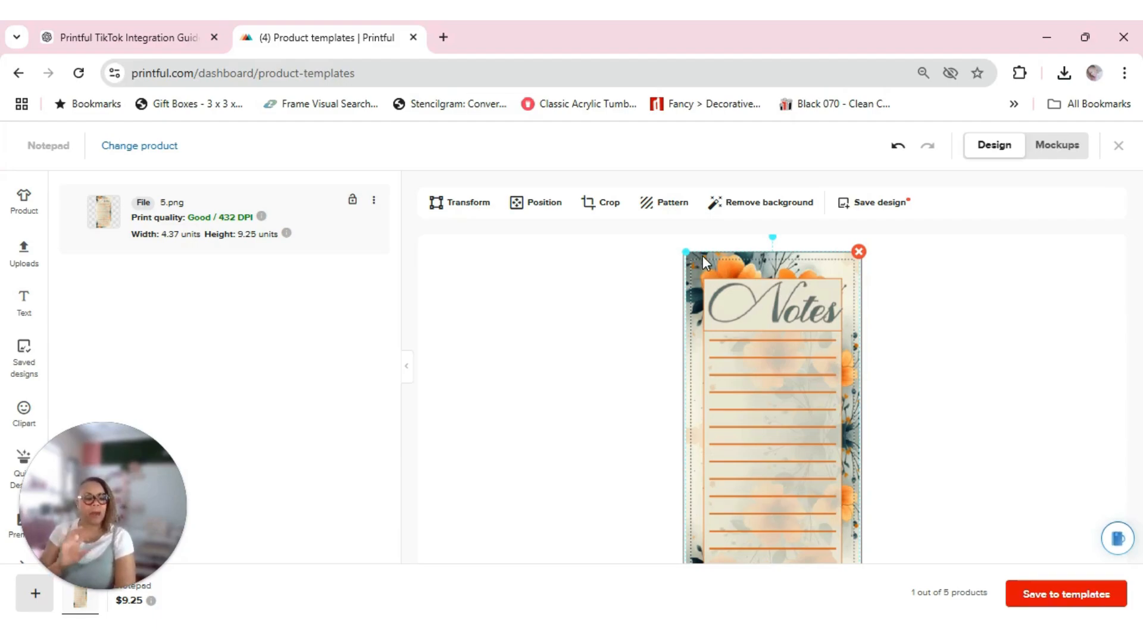
scroll(808, 339, "down", 4)
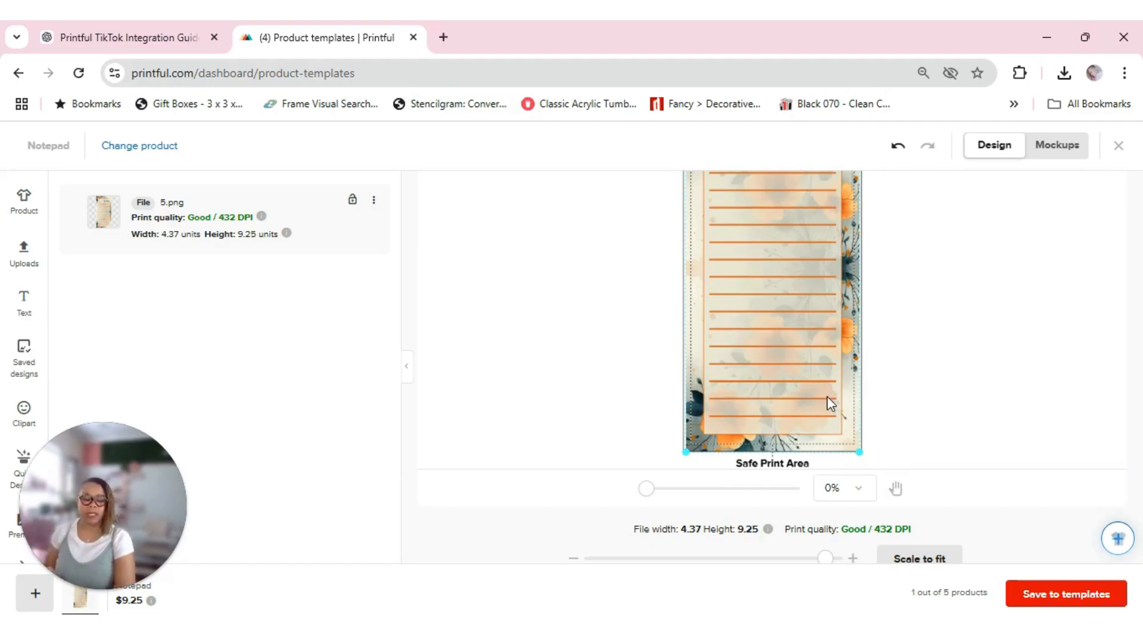
scroll(827, 396, "up", 4)
- Scale the notes design to fit the notepad's print area and check its edges
scroll(837, 395, "down", 4)
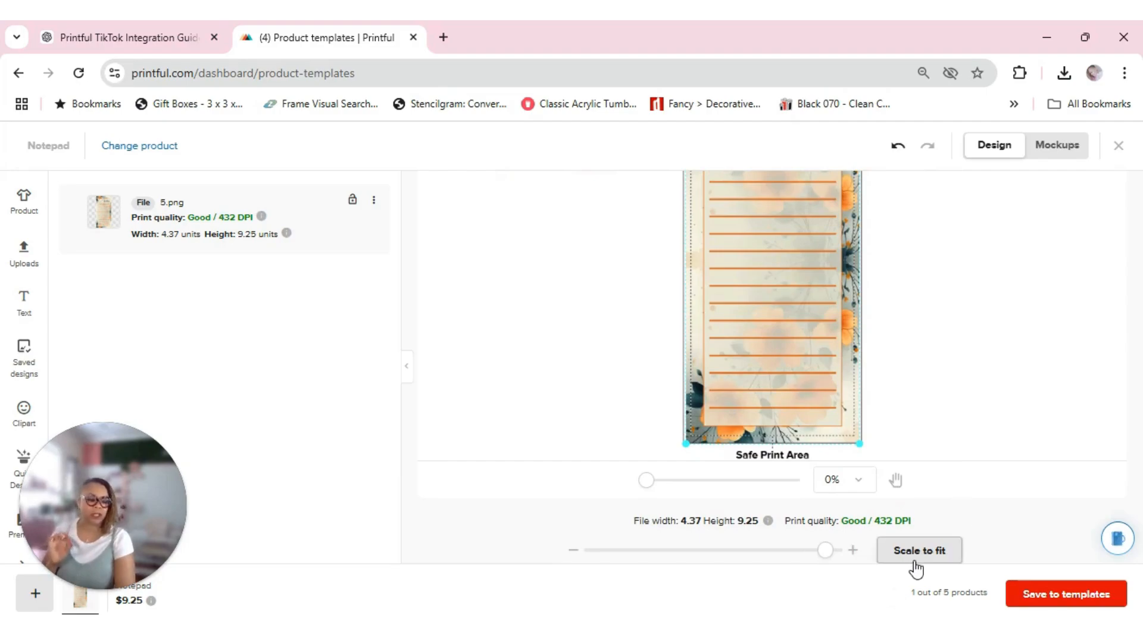
left_click(937, 558)
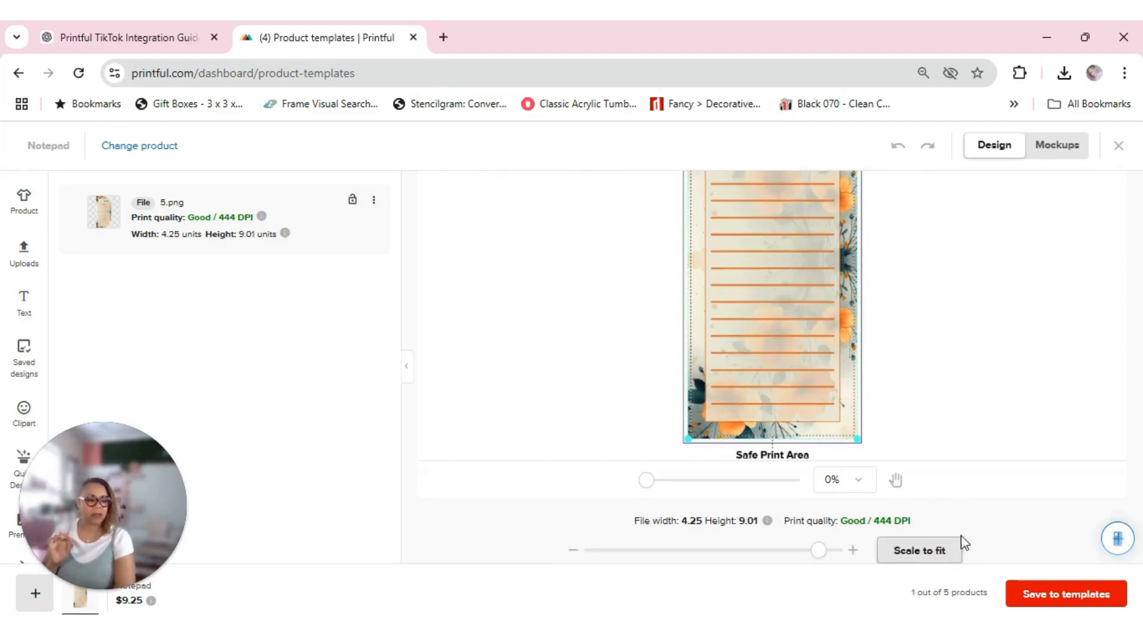
scroll(858, 309, "up", 2)
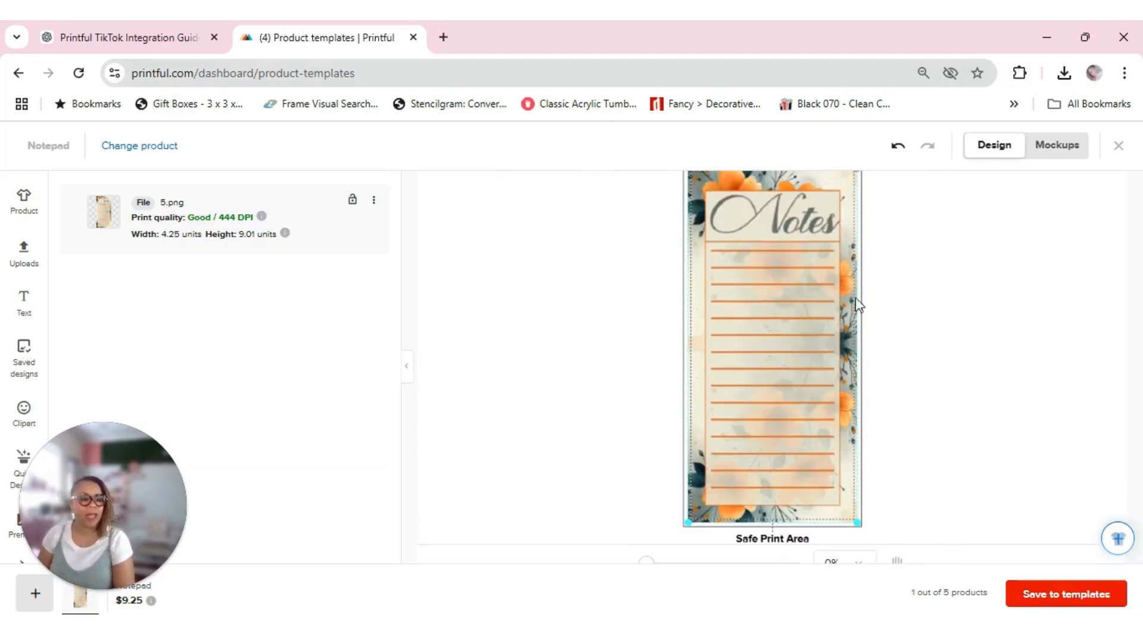
scroll(953, 319, "up", 2)
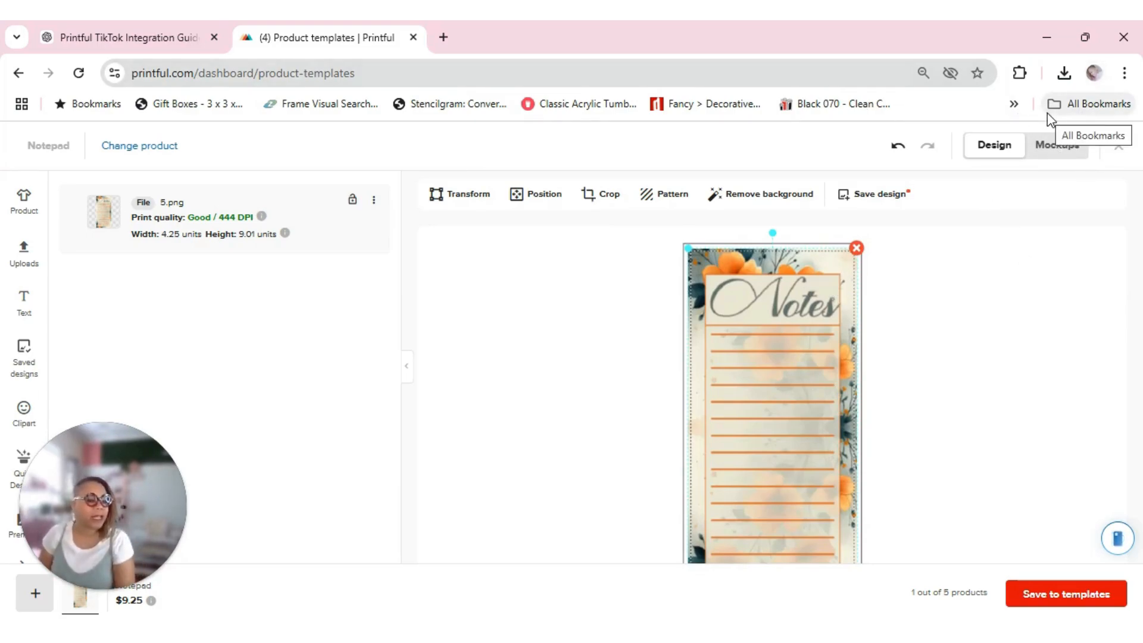
- Preview the plain and desk-scene mockups of the notepad, and return to the design view
left_click(1055, 147)
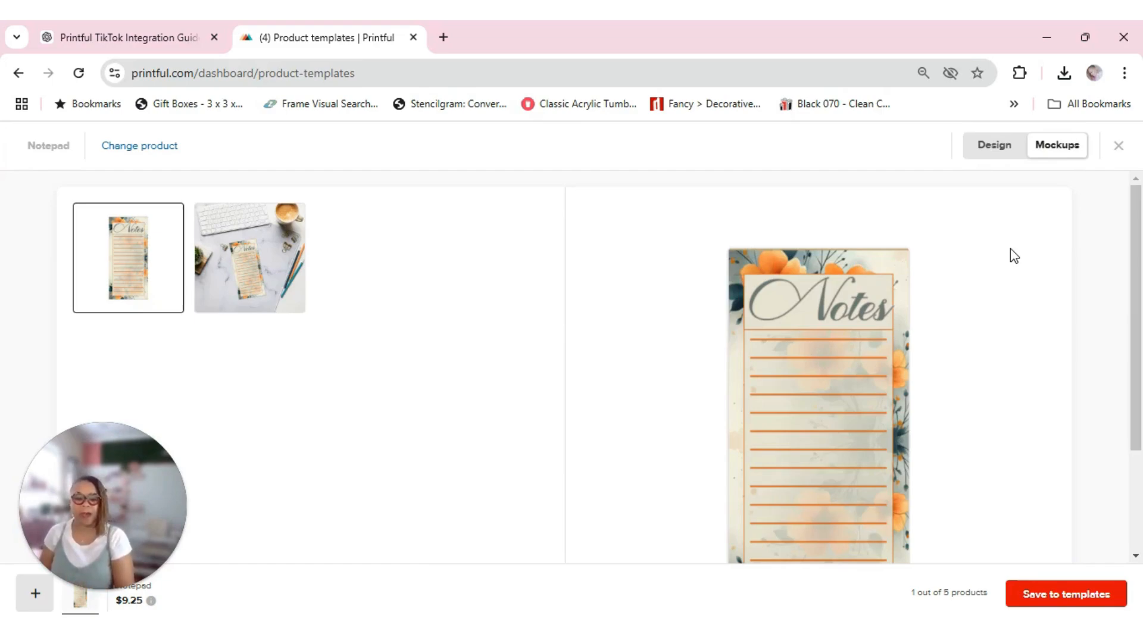
scroll(1078, 291, "down", 3)
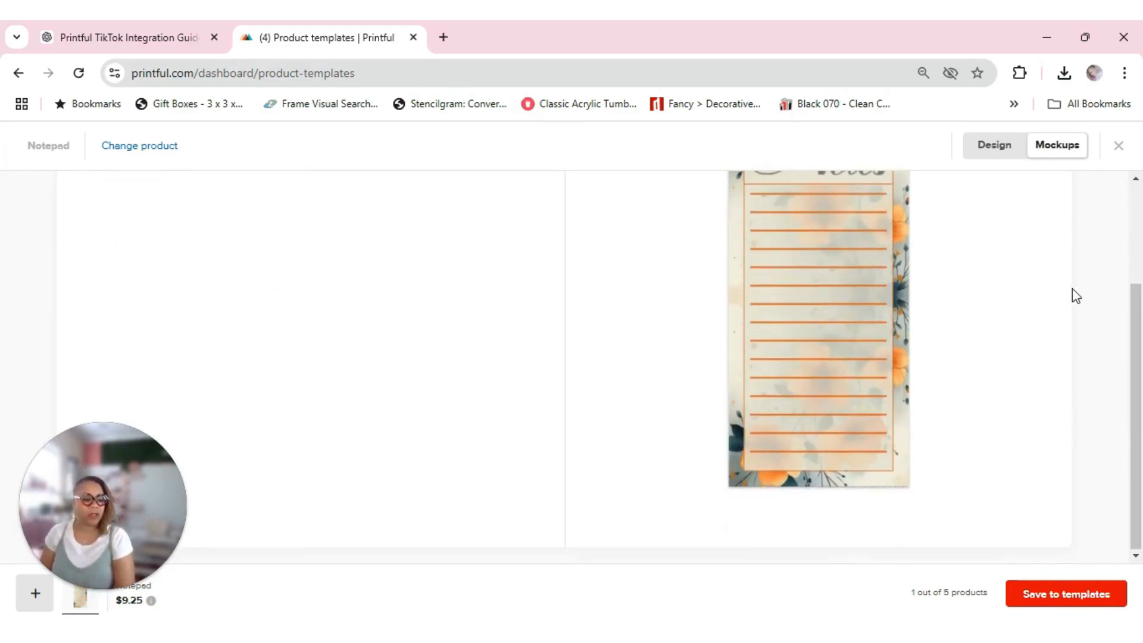
scroll(1076, 295, "up", 3)
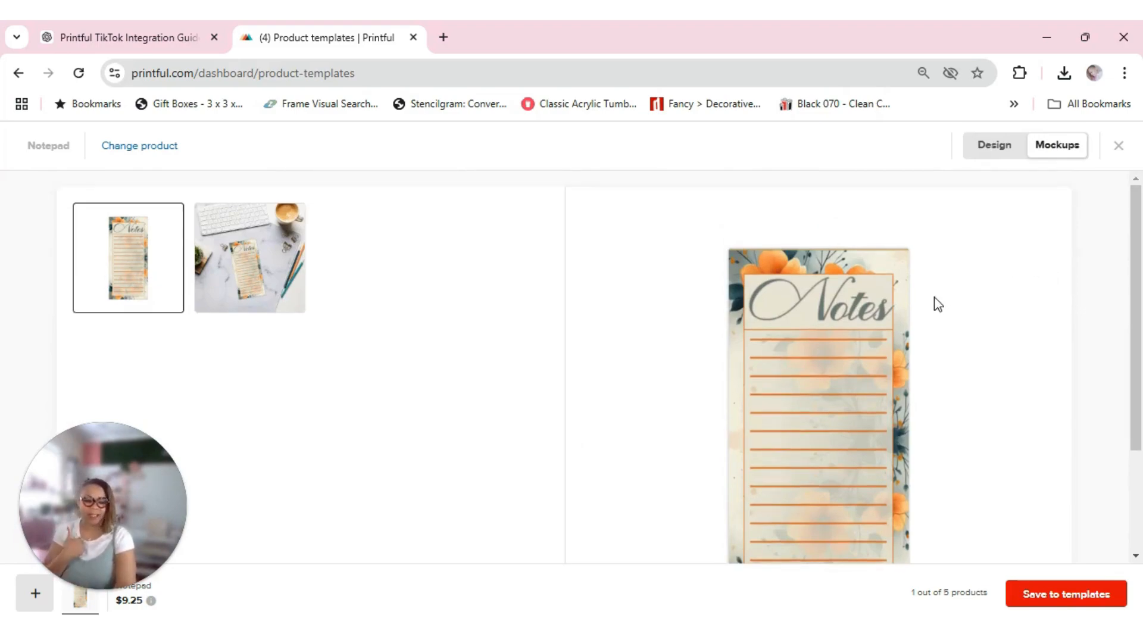
left_click(252, 294)
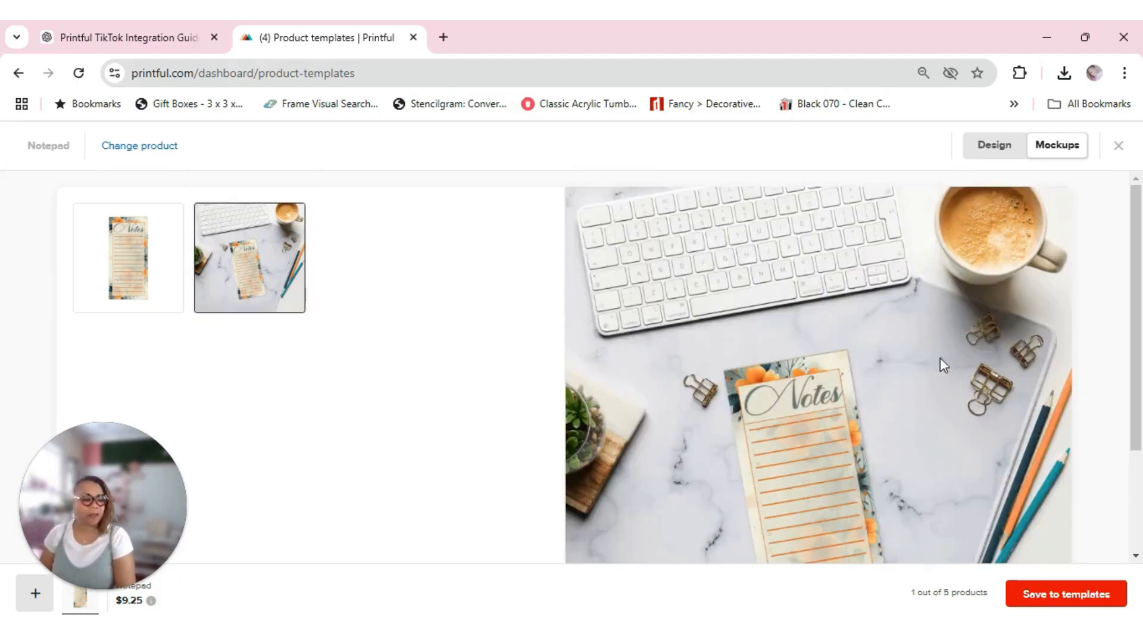
scroll(927, 354, "down", 3)
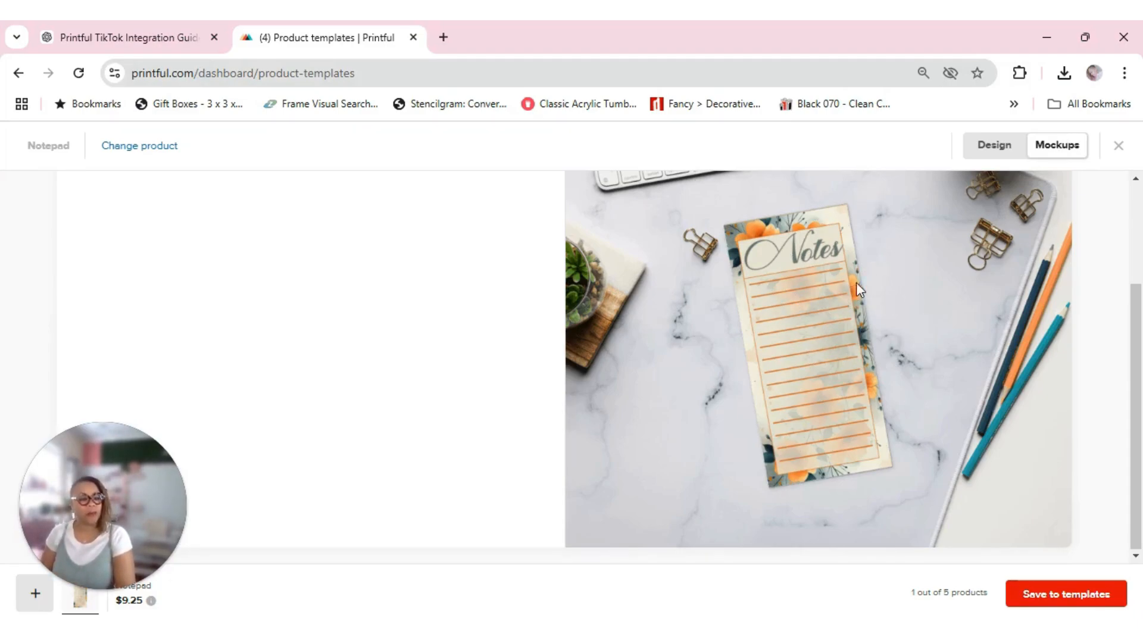
left_click(992, 148)
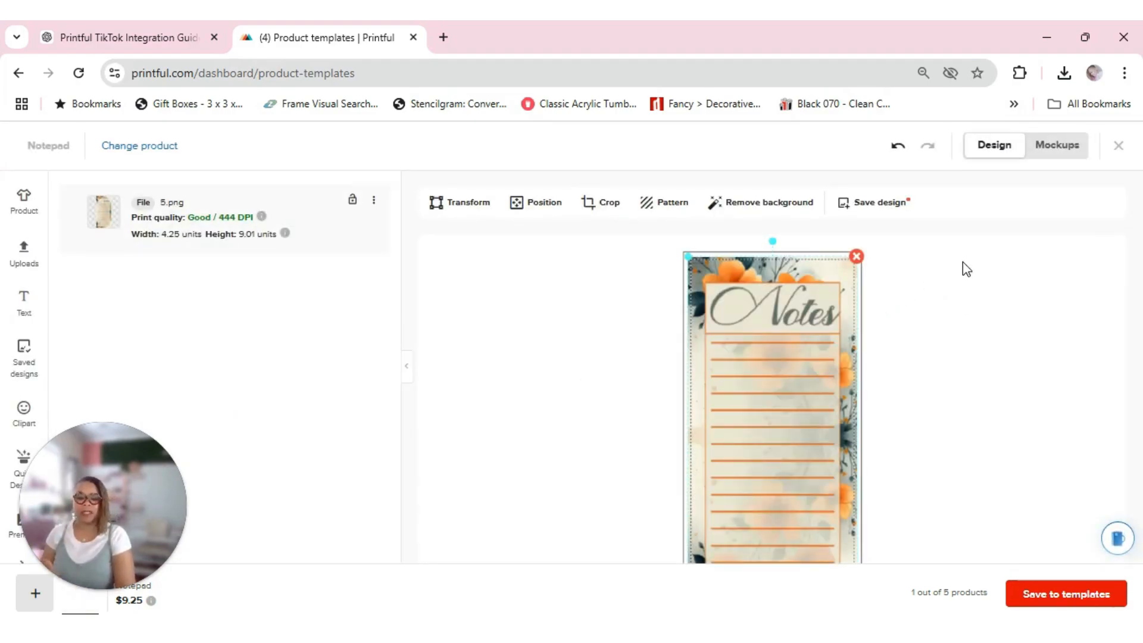
- Save the notepad design to the product templates and add that template to the ACraftySista Designs store
scroll(980, 301, "down", 2)
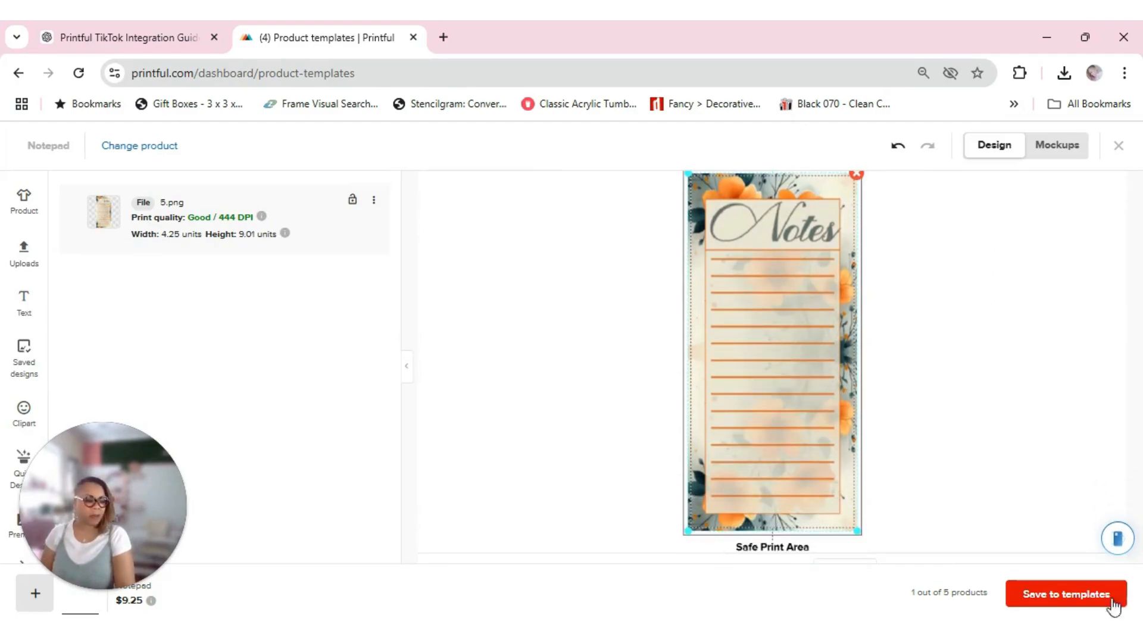
left_click(1044, 594)
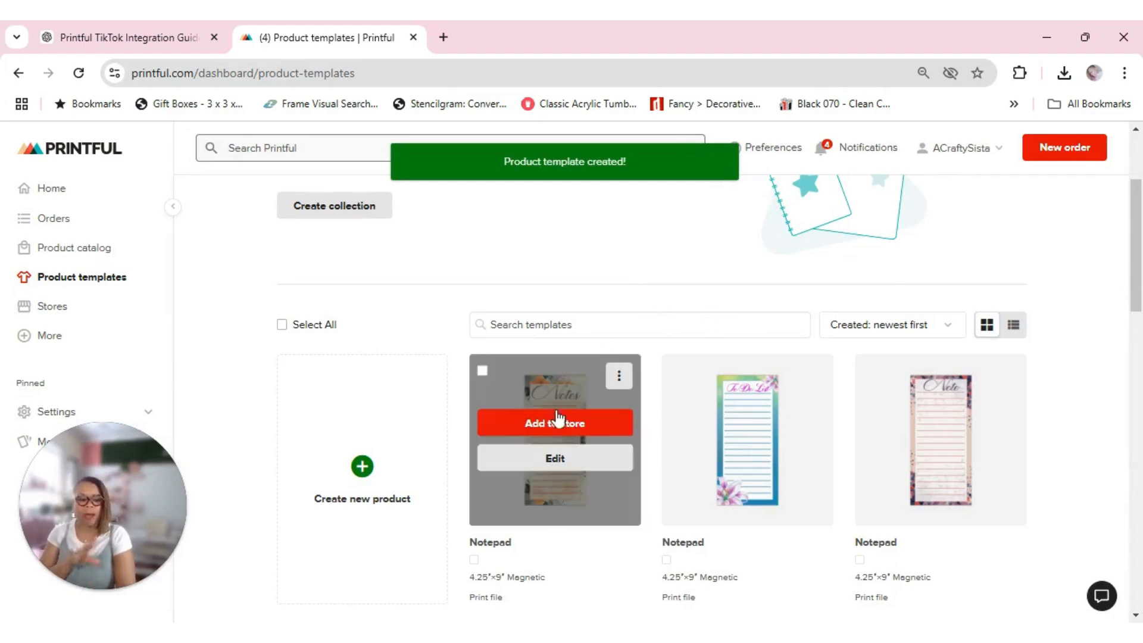
mouse_move(556, 434)
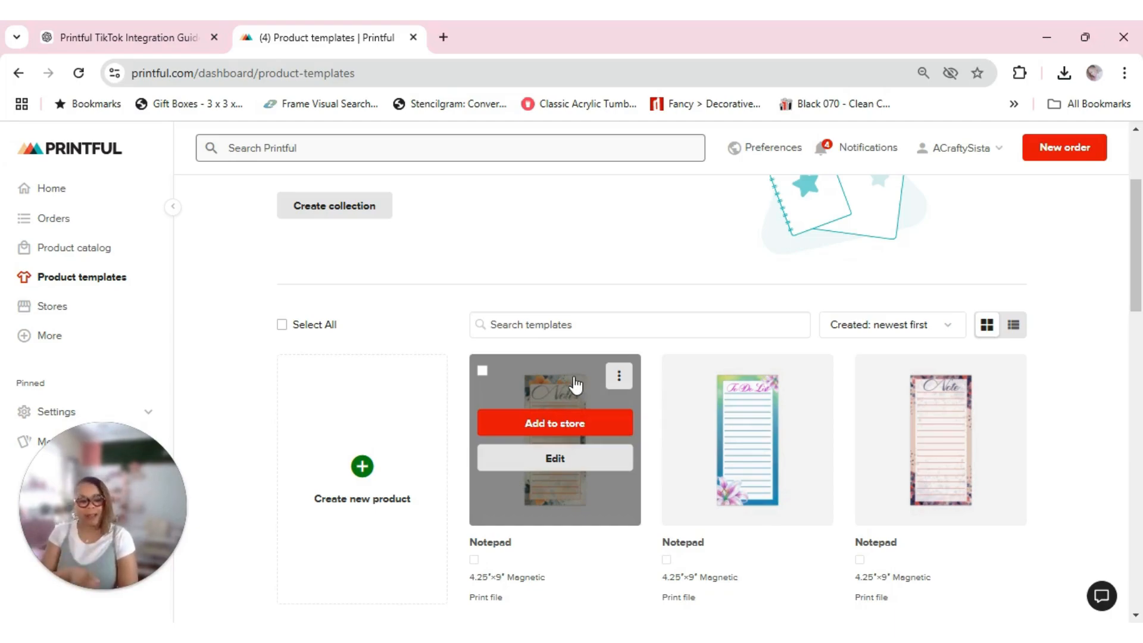
left_click(559, 427)
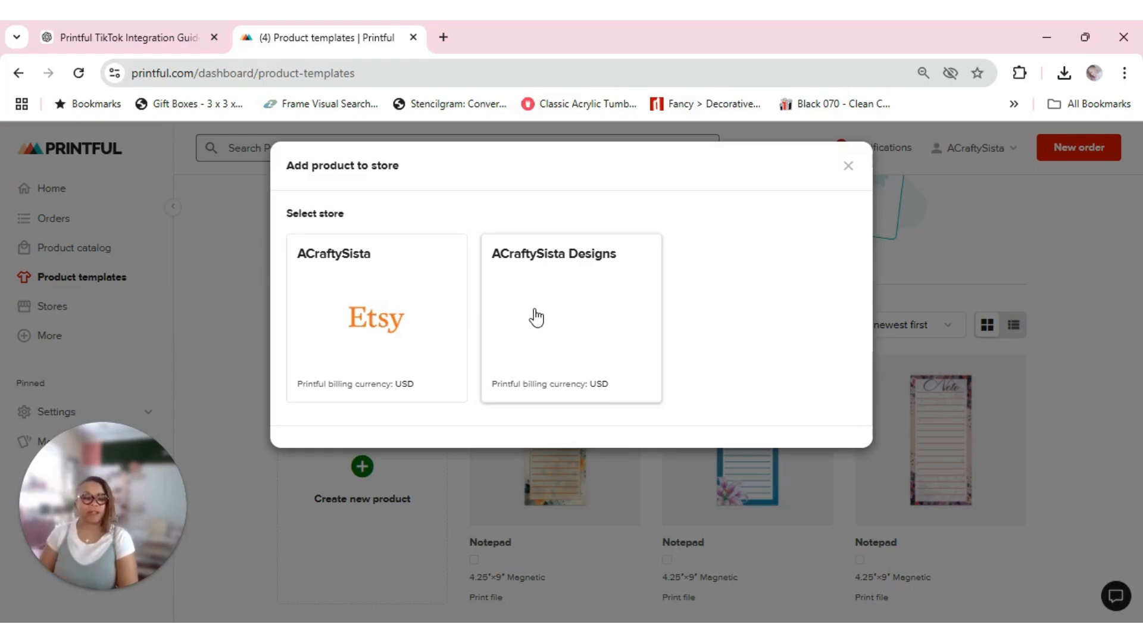
left_click(594, 306)
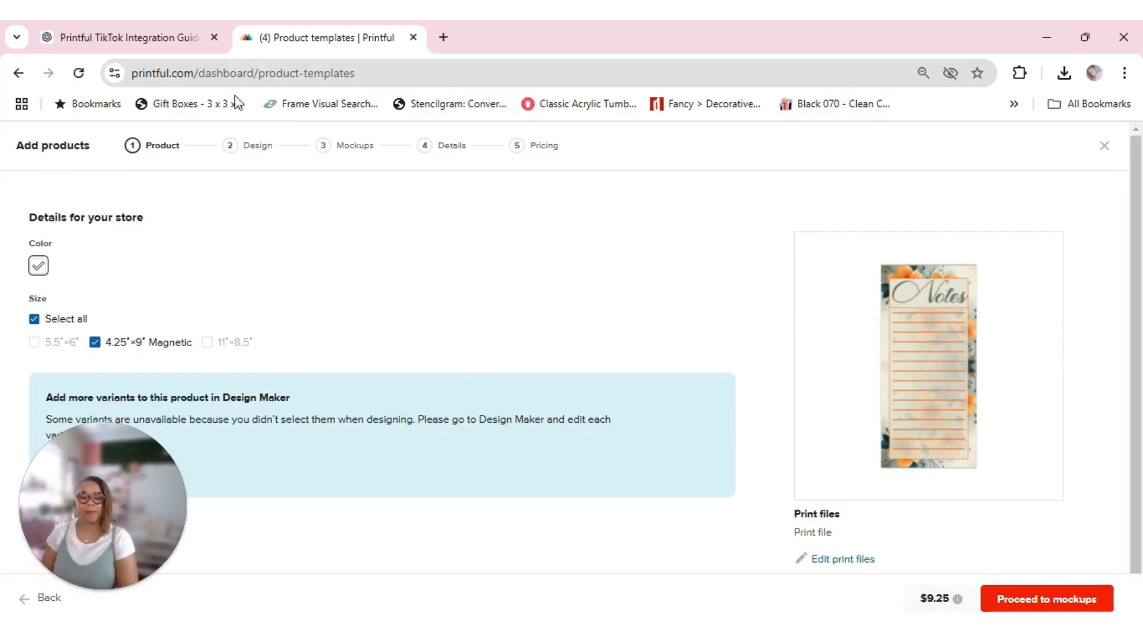
- Keep the 4.25"×9" Magnetic size, proceed to the basic mockups and set the mockup format to PNG
scroll(289, 243, "down", 1)
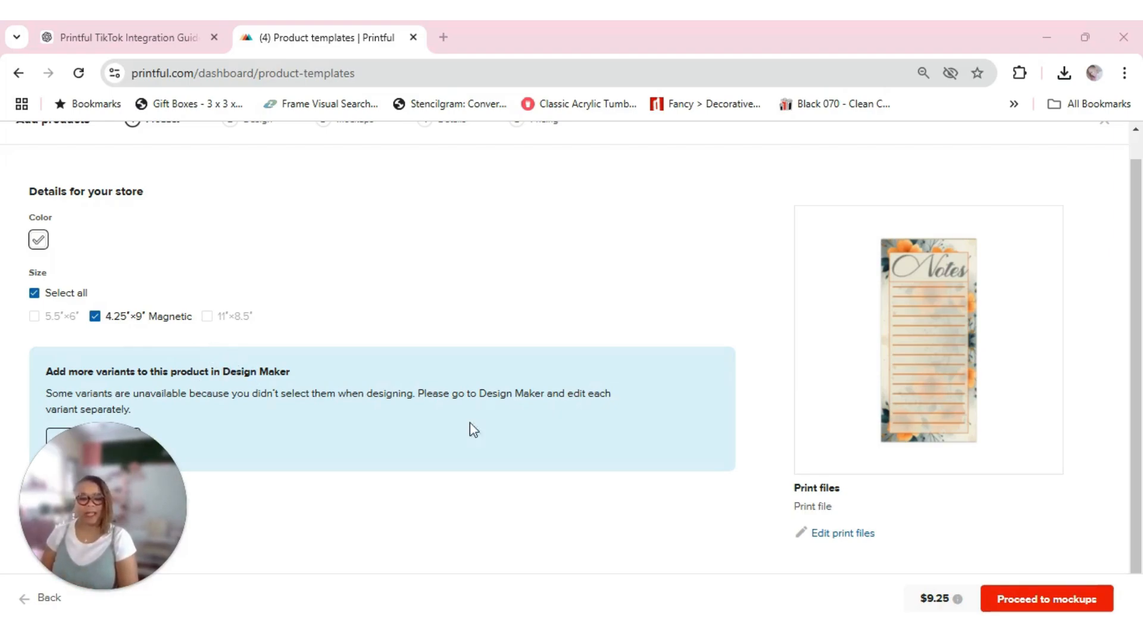
left_click_drag(137, 481, 111, 472)
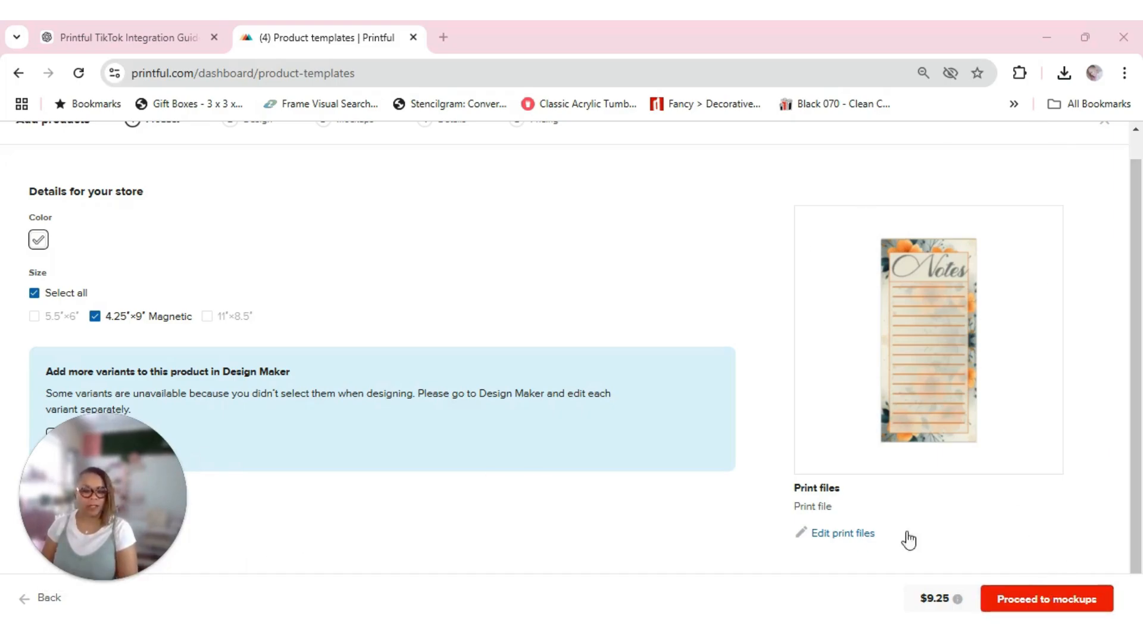
left_click(1023, 599)
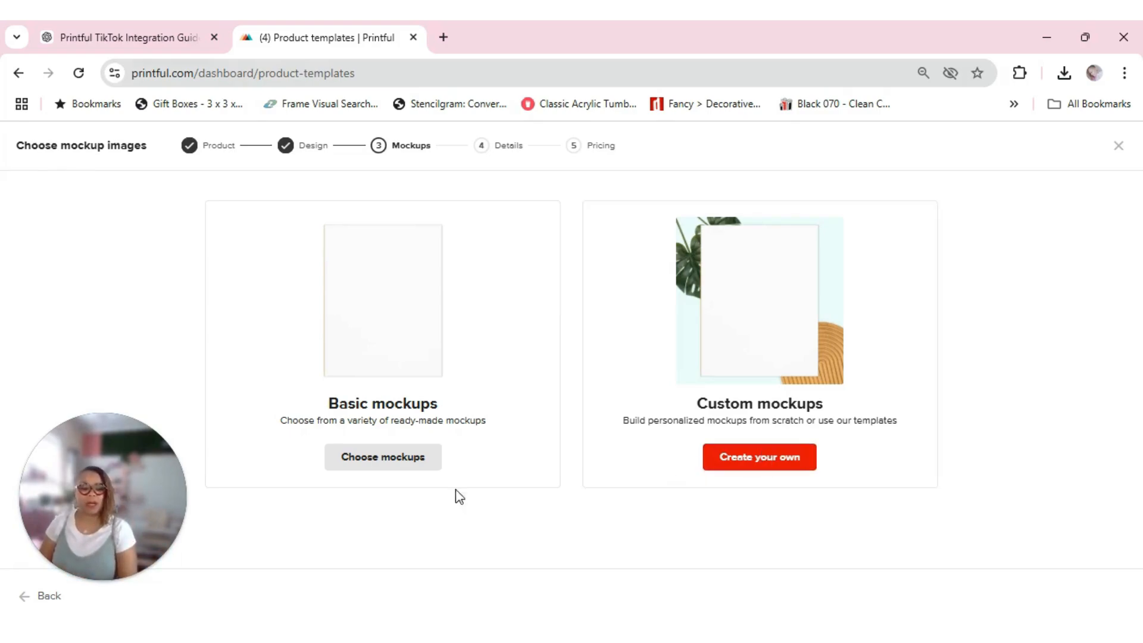
left_click(387, 465)
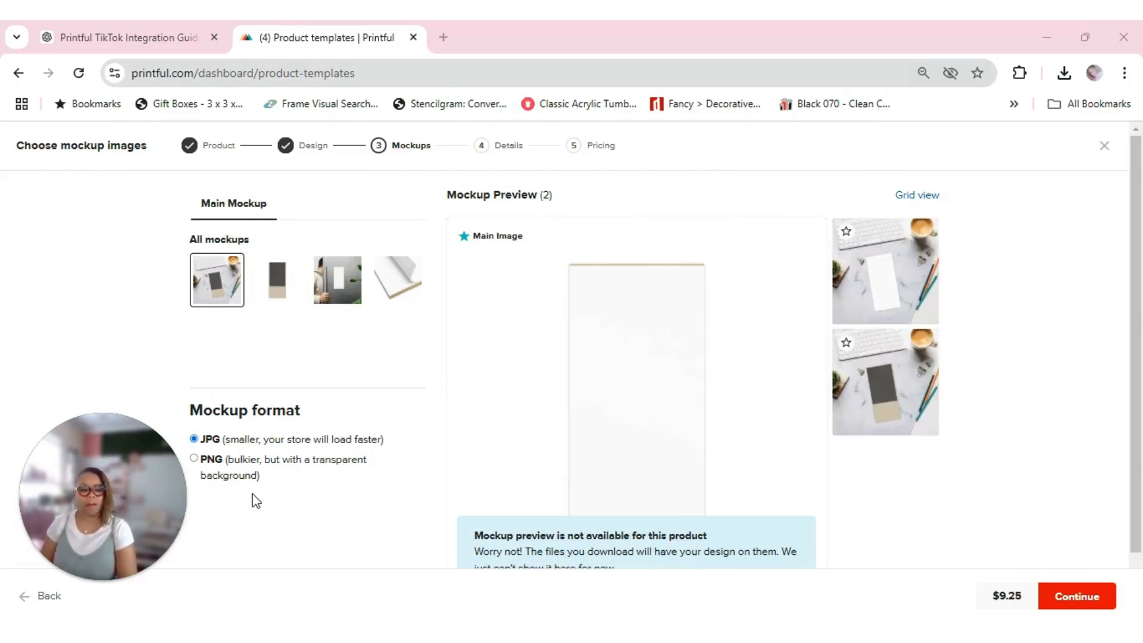
left_click(195, 463)
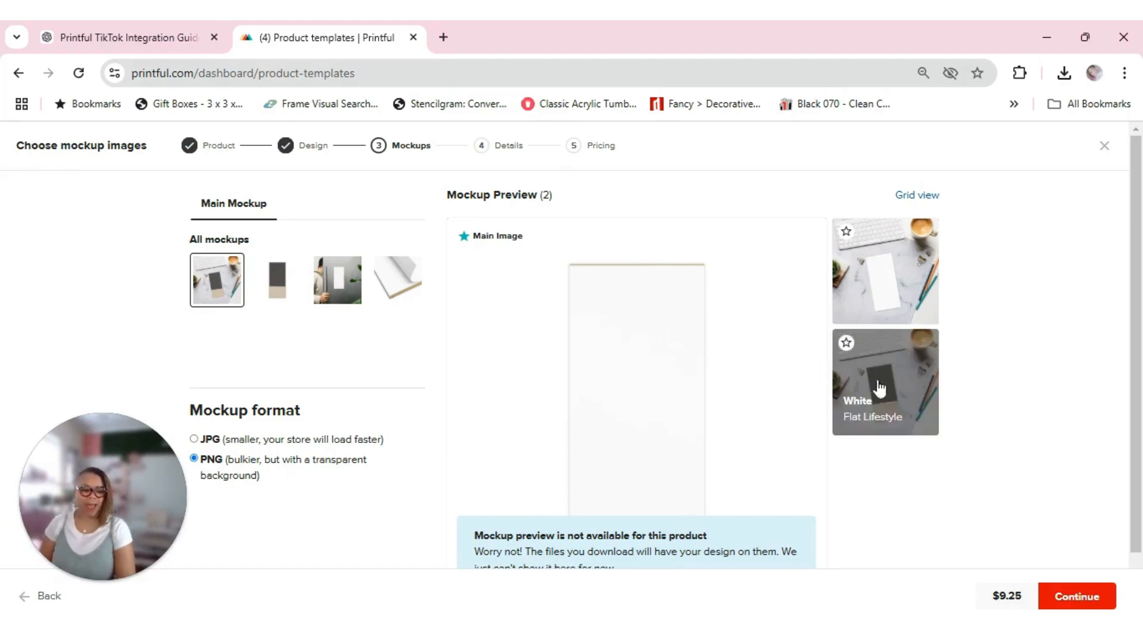
- Preview the white desk-scene mockup and the curled-page product details mockup as the main image
left_click(901, 279)
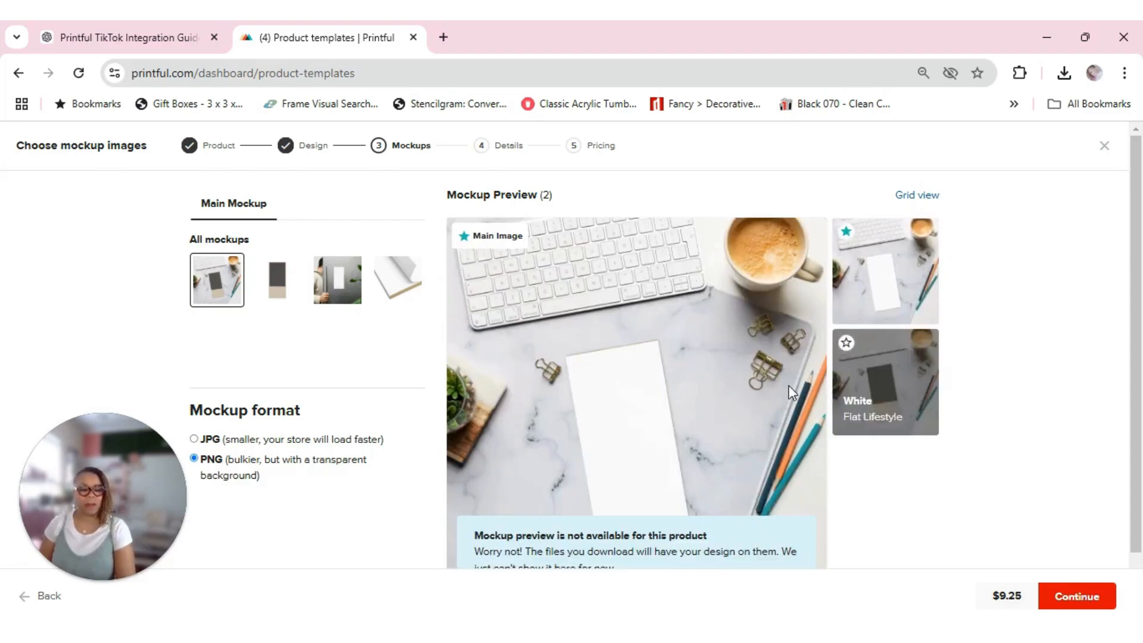
scroll(717, 409, "down", 1)
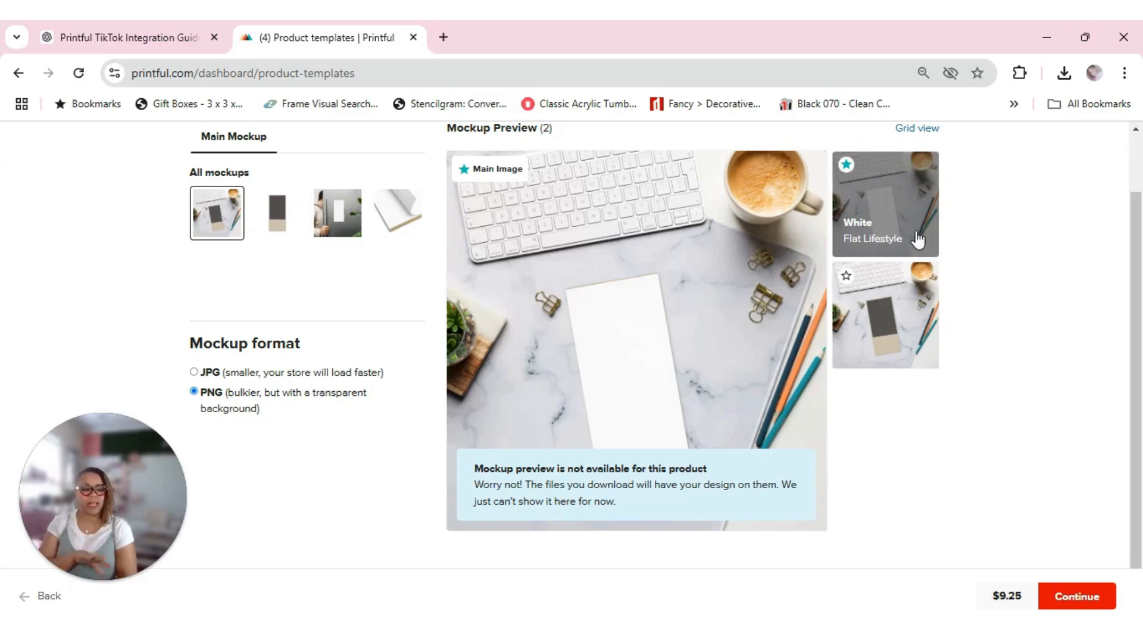
left_click(400, 228)
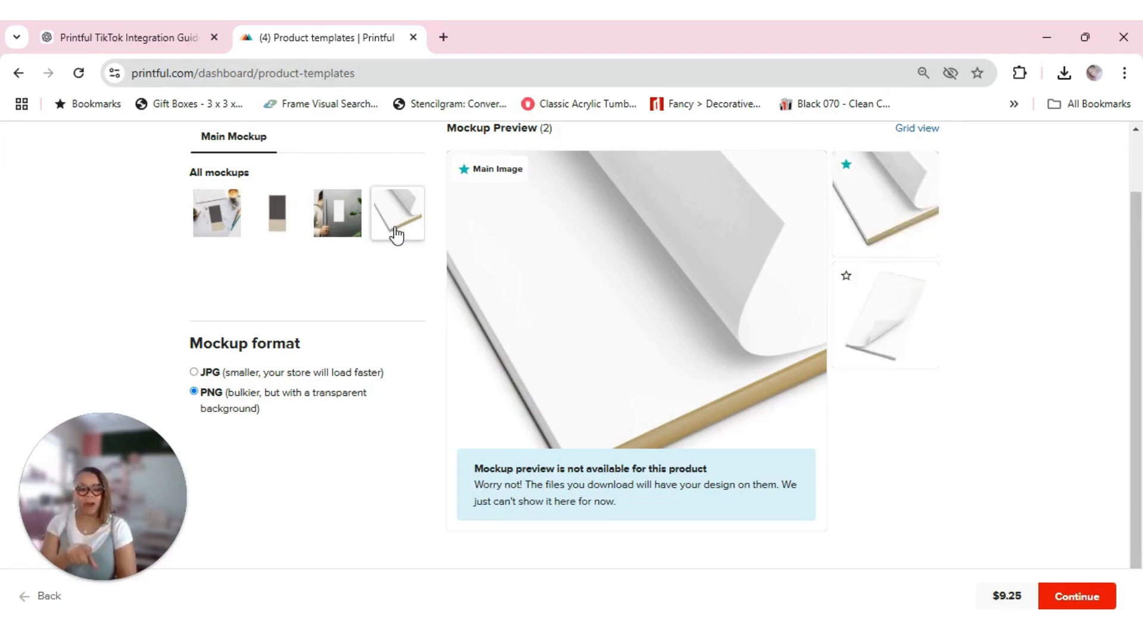
left_click(893, 337)
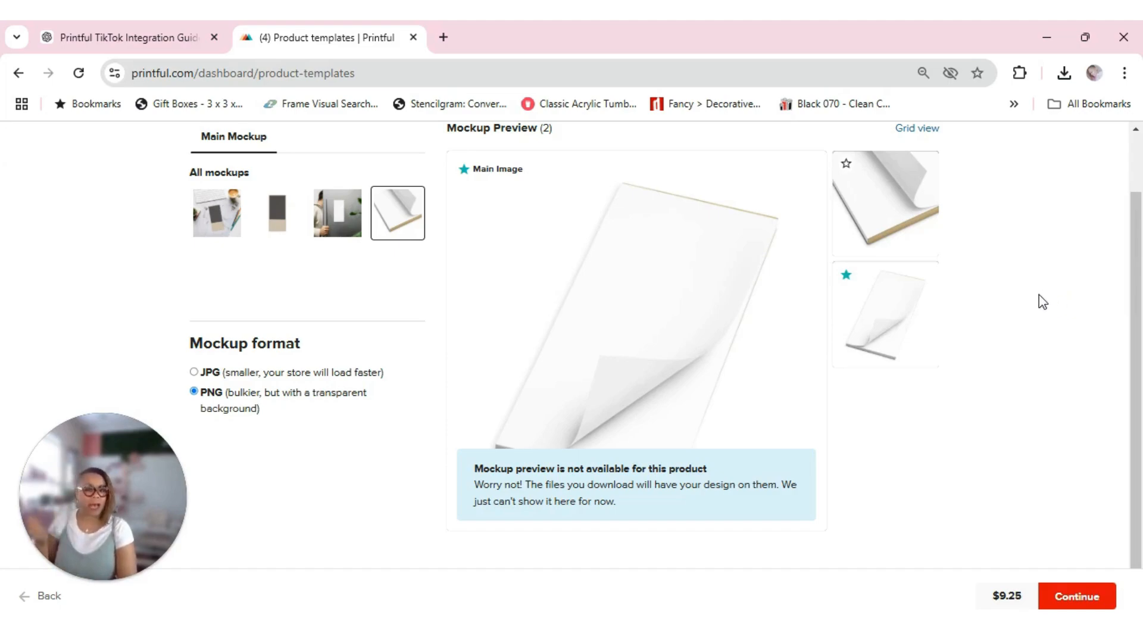
- Look through the product details mockups and preview the mockup of the notepad on a fridge
scroll(947, 304, "down", 2)
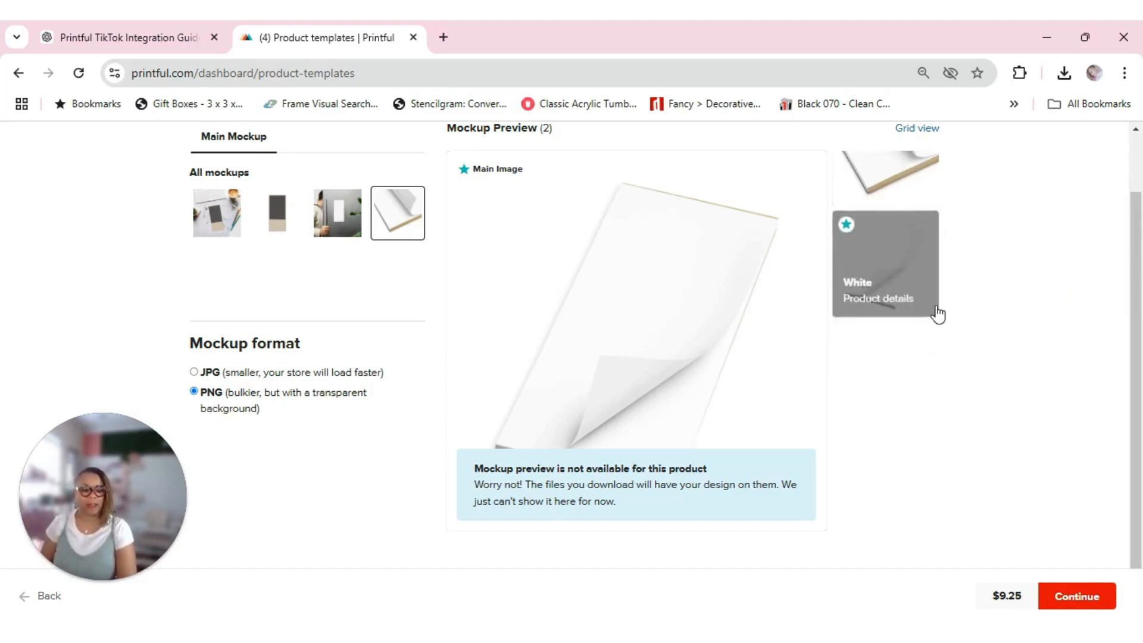
scroll(926, 349, "up", 3)
scroll(903, 277, "up", 2)
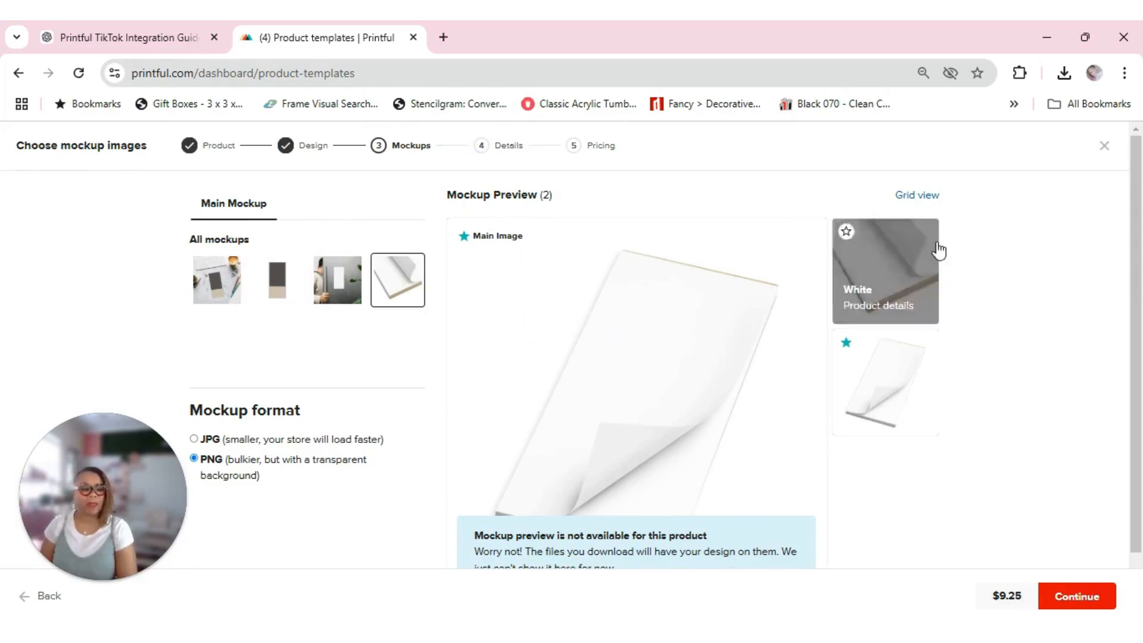
left_click(920, 196)
left_click(920, 197)
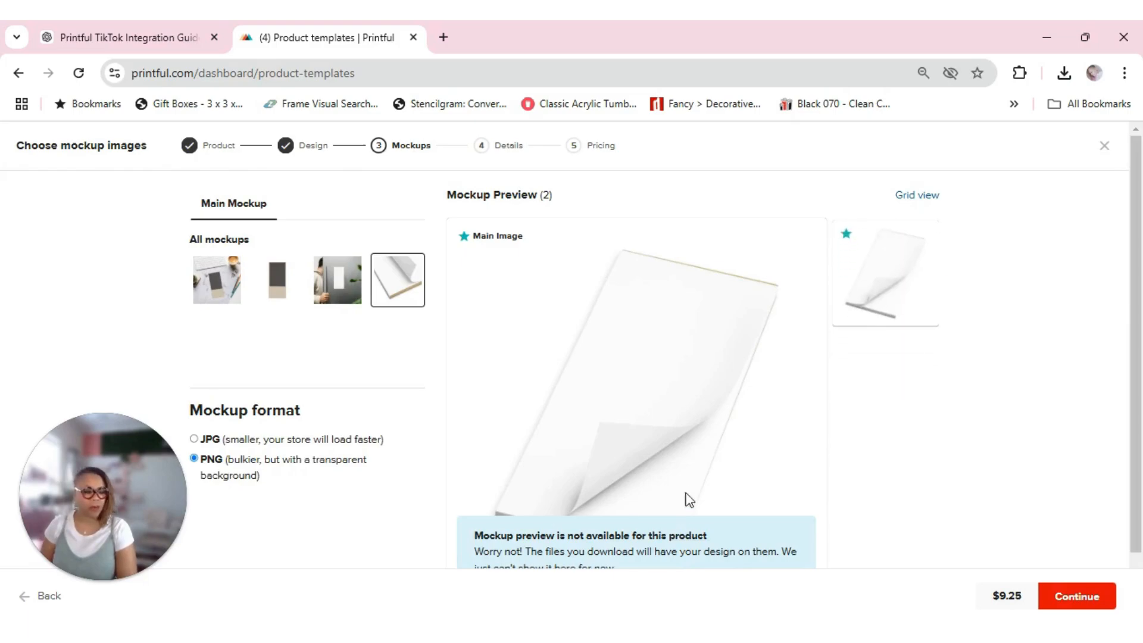
scroll(691, 470, "down", 1)
scroll(689, 462, "up", 1)
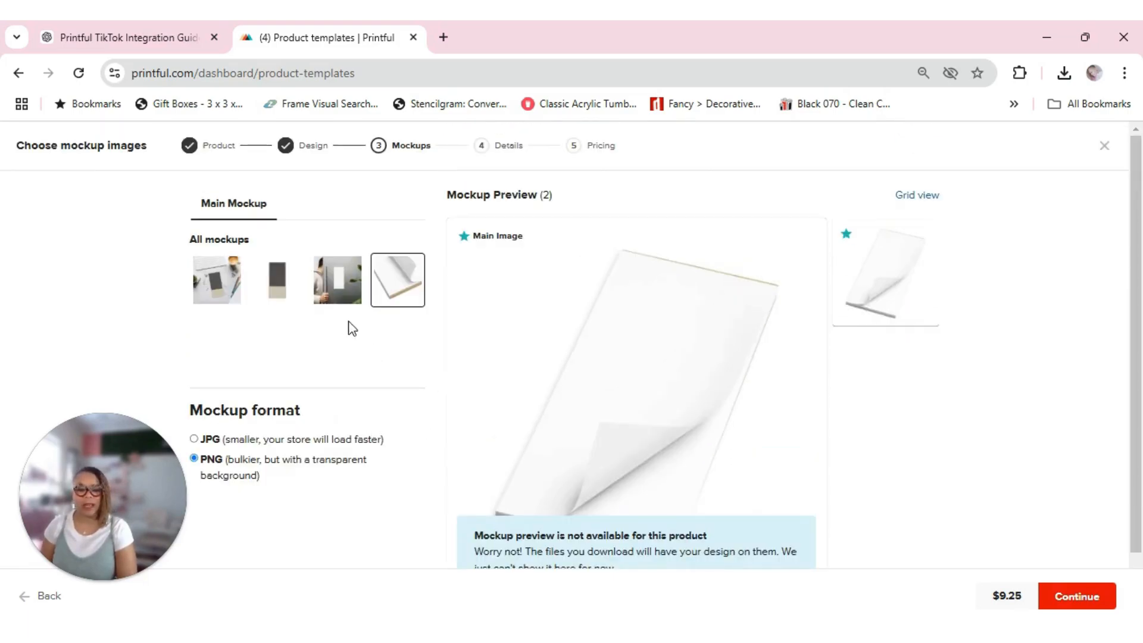
left_click(352, 296)
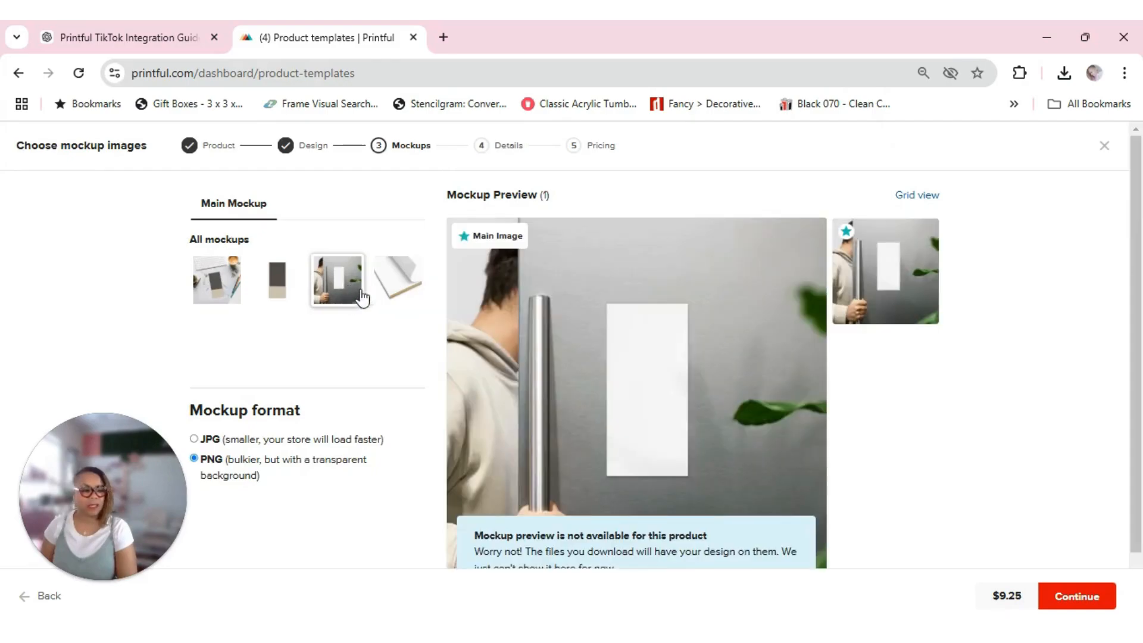
- Choose the product details mockups with the whole curled-page notepad as main image, and continue to the product details
left_click(408, 278)
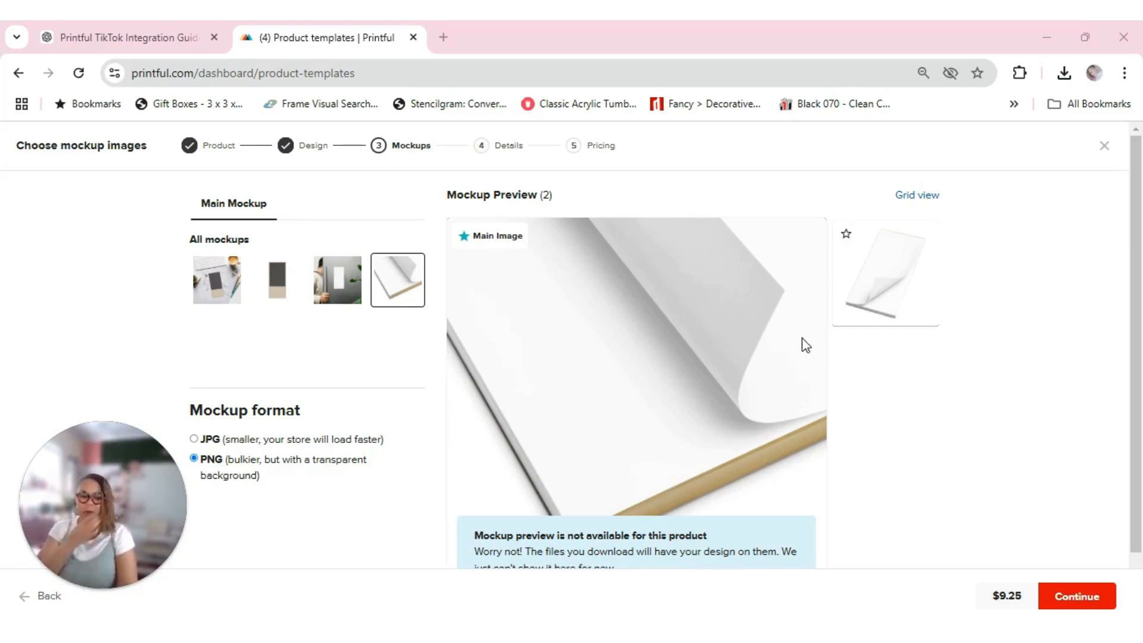
left_click(877, 291)
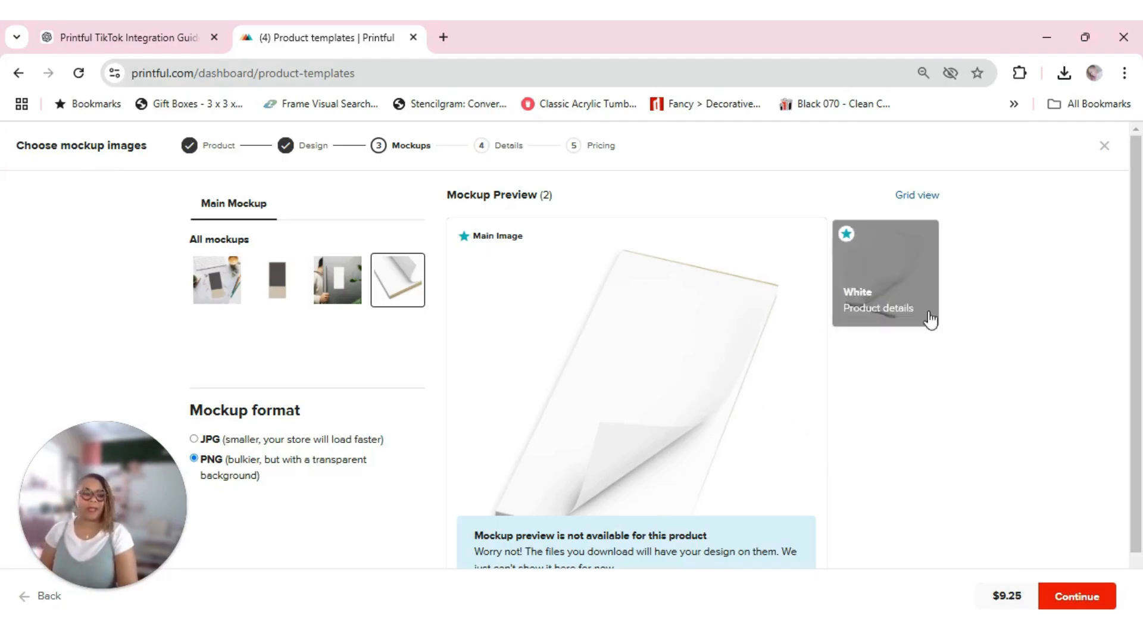
left_click(1082, 603)
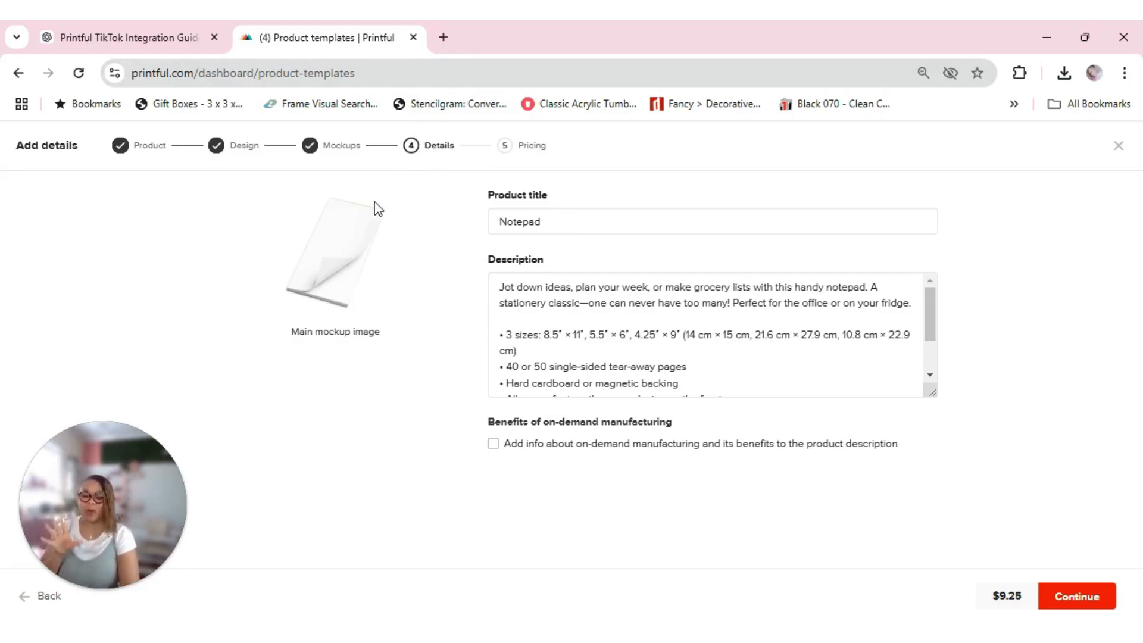
- Open chatgpt.com in a new browser tab
left_click(443, 39)
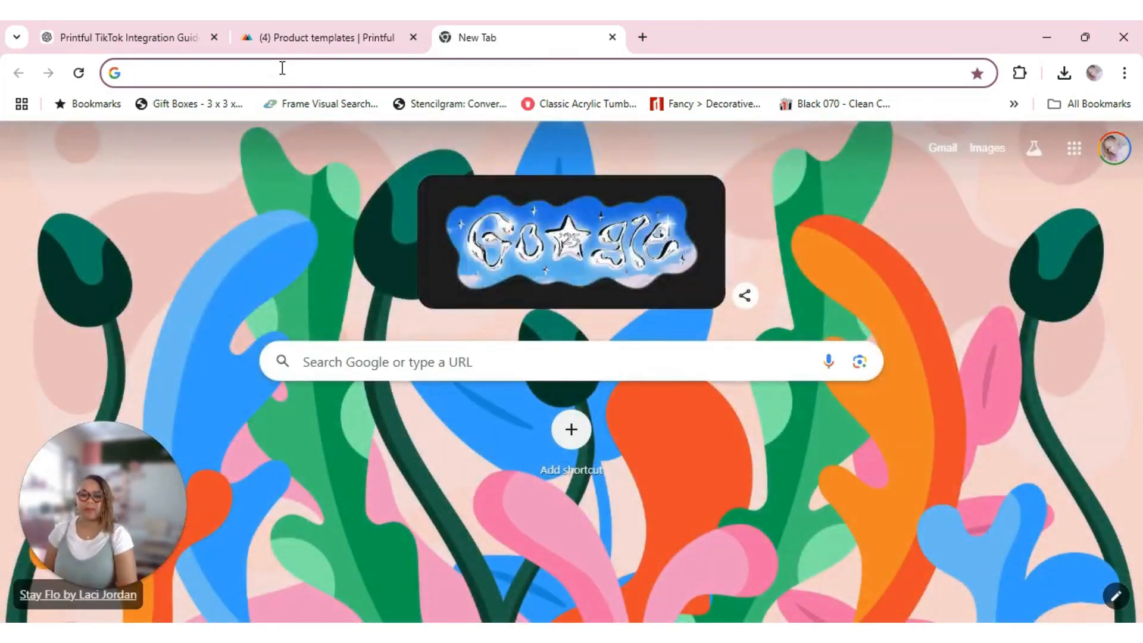
left_click(282, 68)
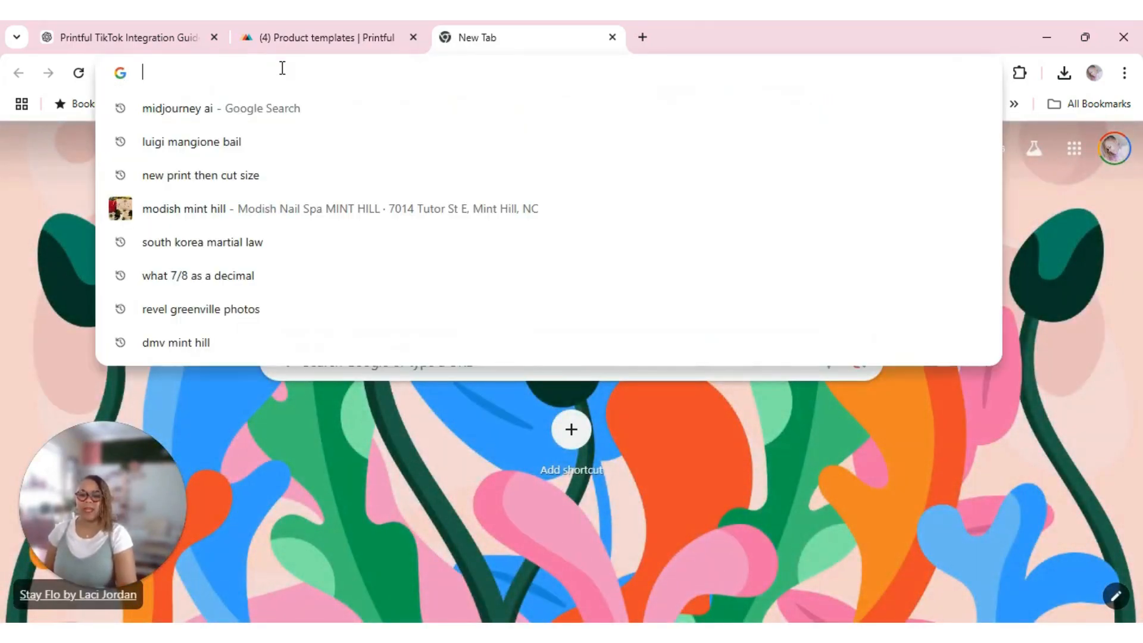
type("chatgpt.com")
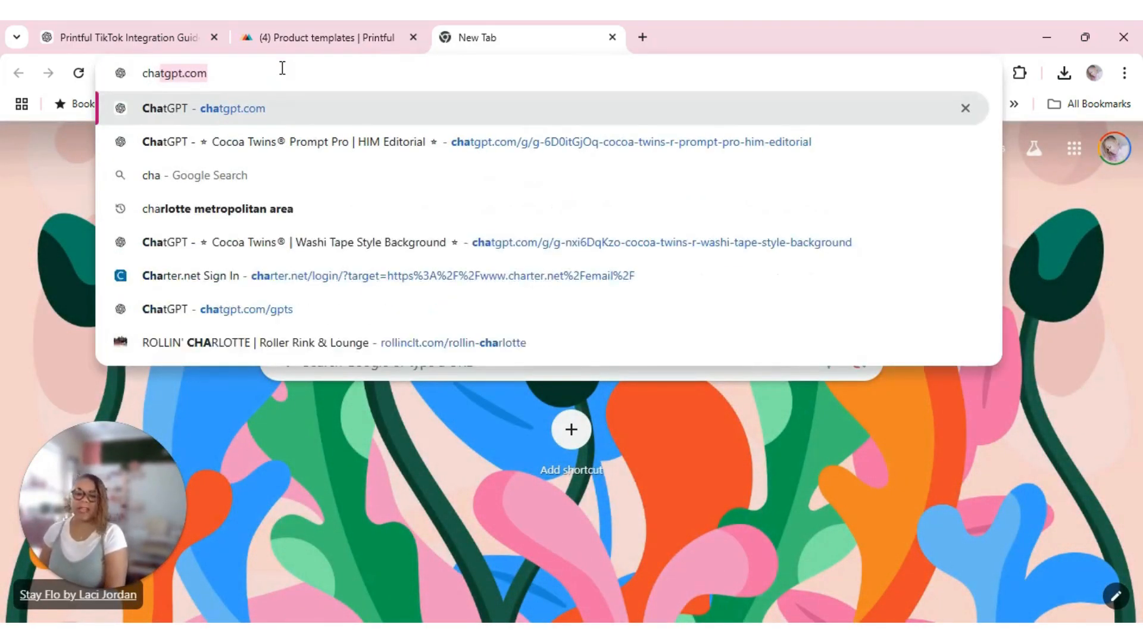
key("Return")
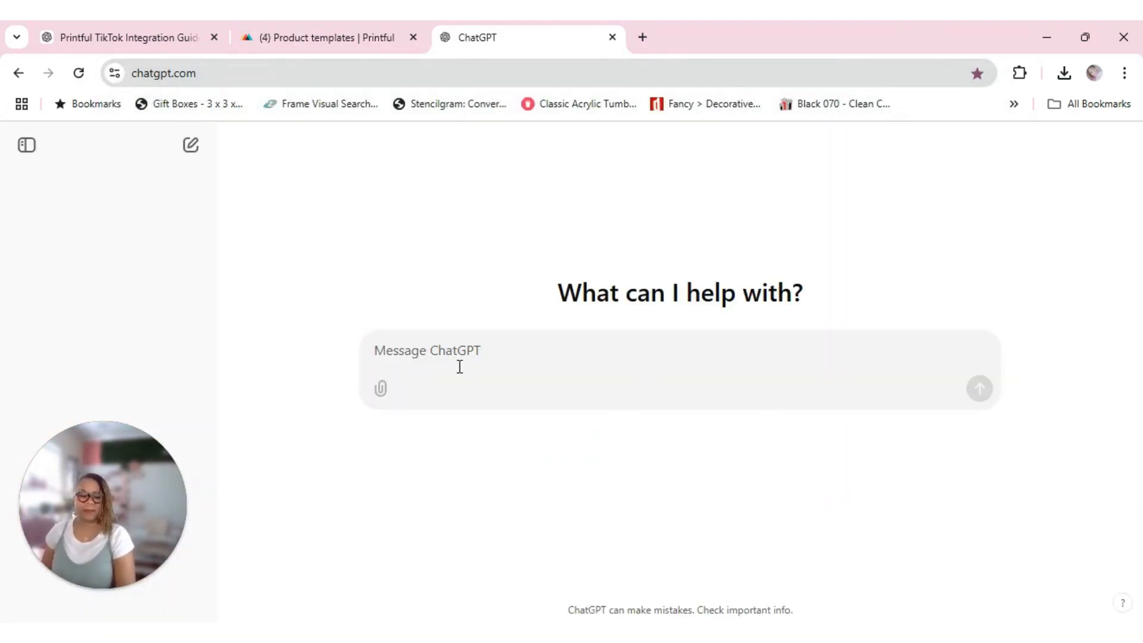
- Attach 5.png from the Note Pads 4.25 x 5.5 folder in Downloads to a new ChatGPT message
left_click(381, 390)
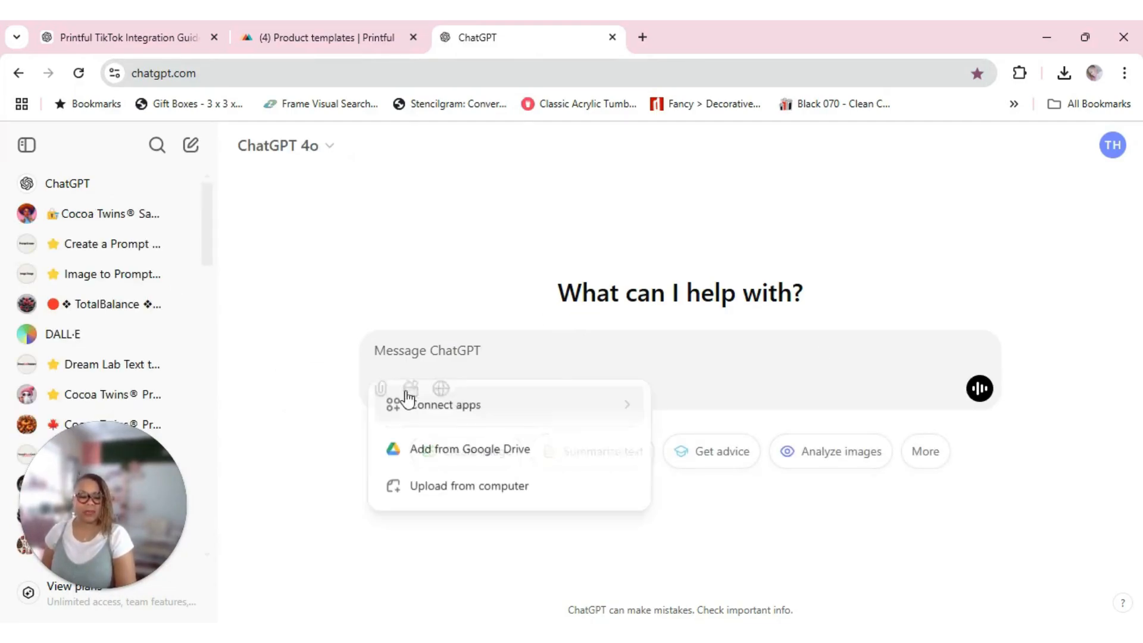
left_click(467, 488)
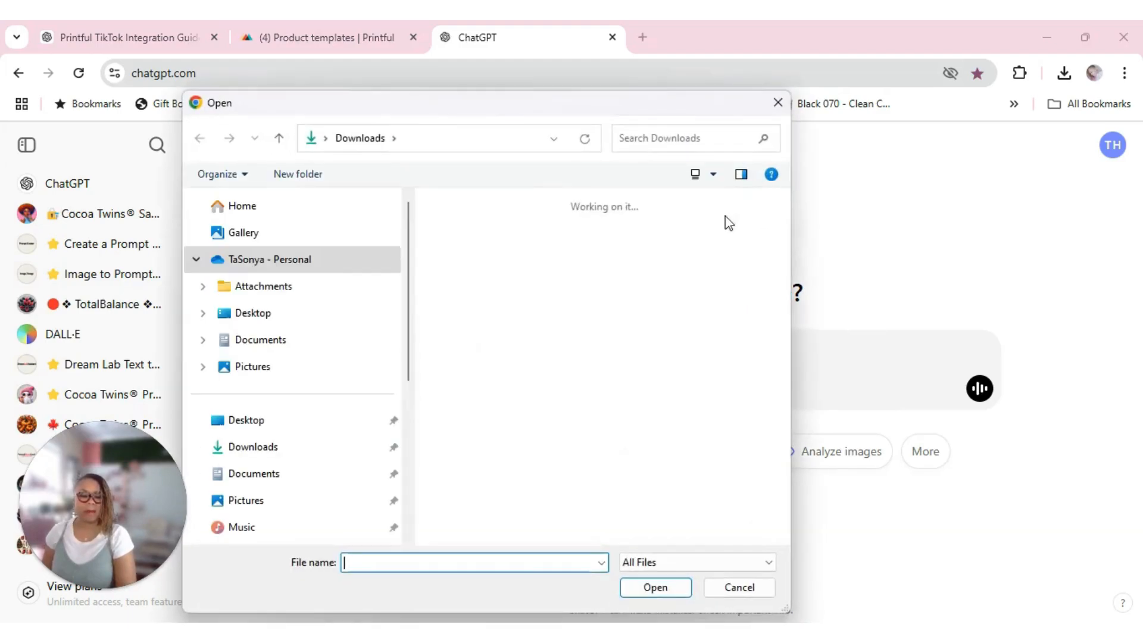
left_click(467, 243)
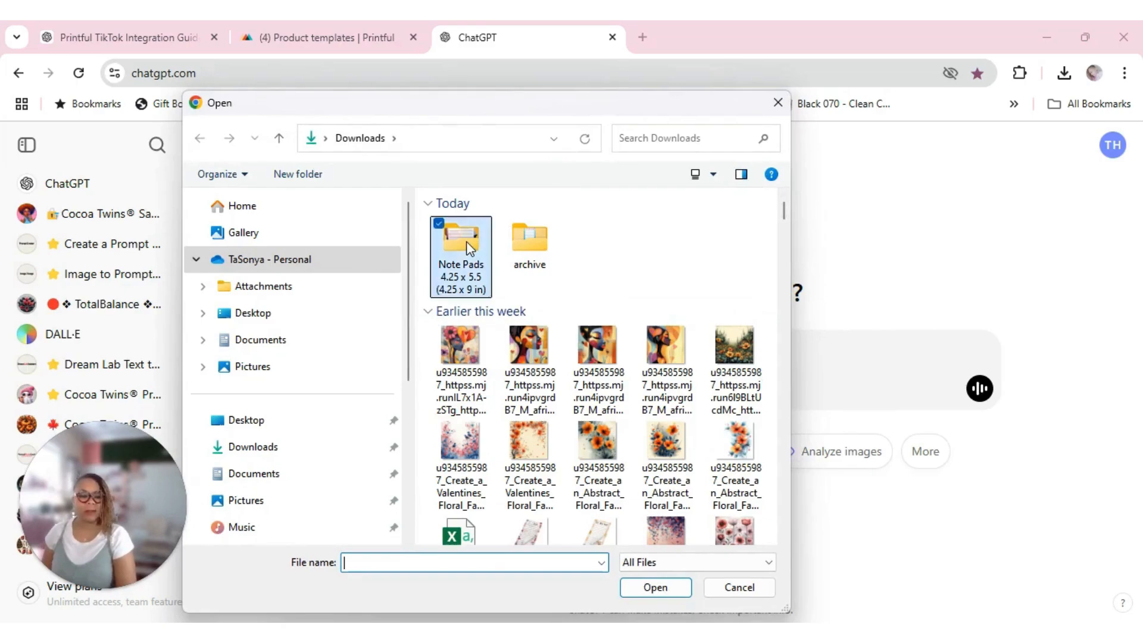
double_click(466, 241)
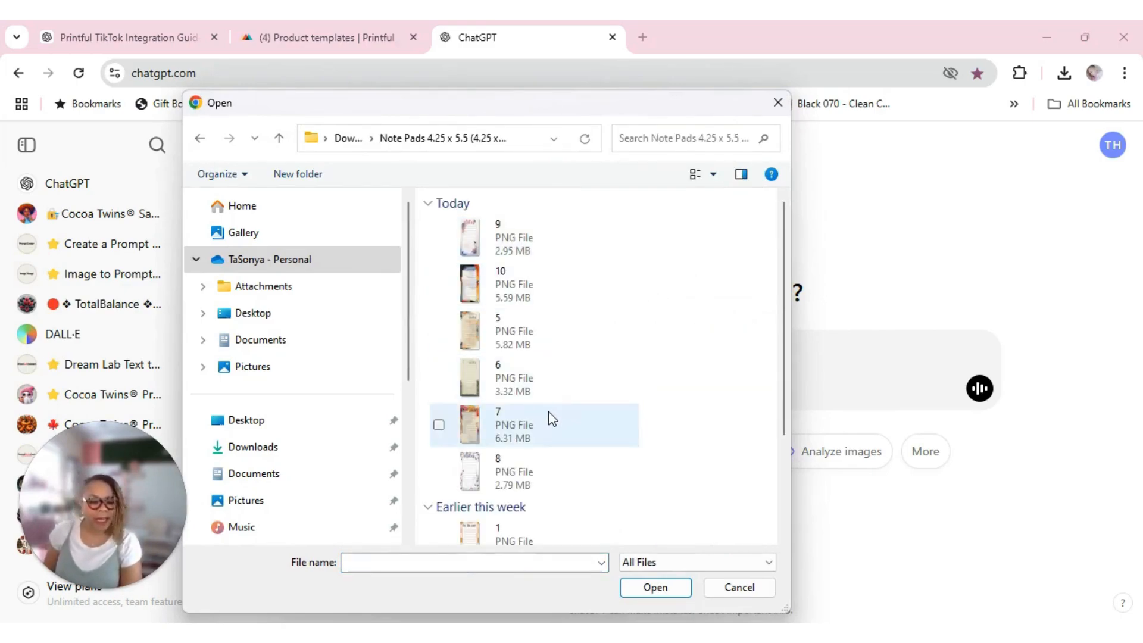
left_click(440, 331)
left_click(683, 590)
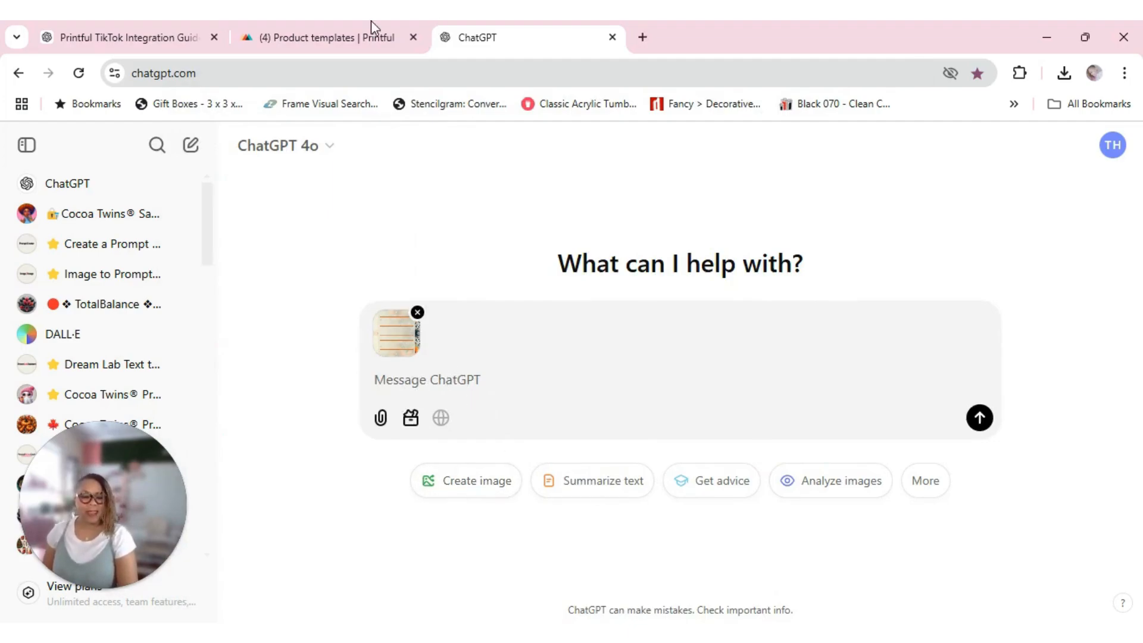
- Switch back to Printful and copy the notepad's entire product description
left_click(343, 42)
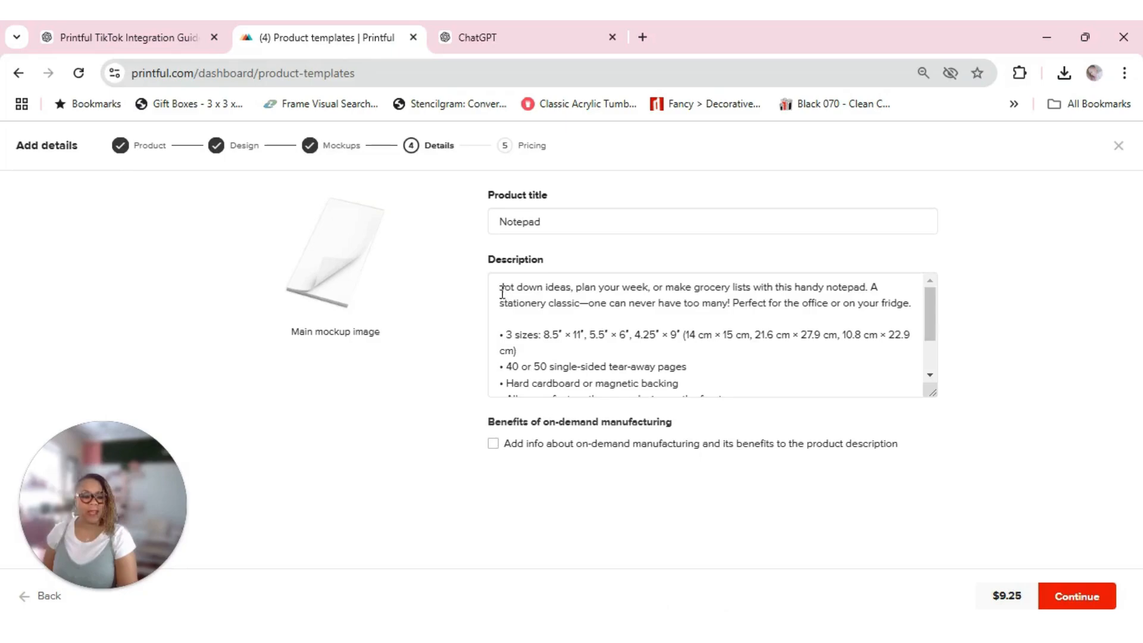
left_click_drag(502, 292, 714, 384)
right_click(699, 363)
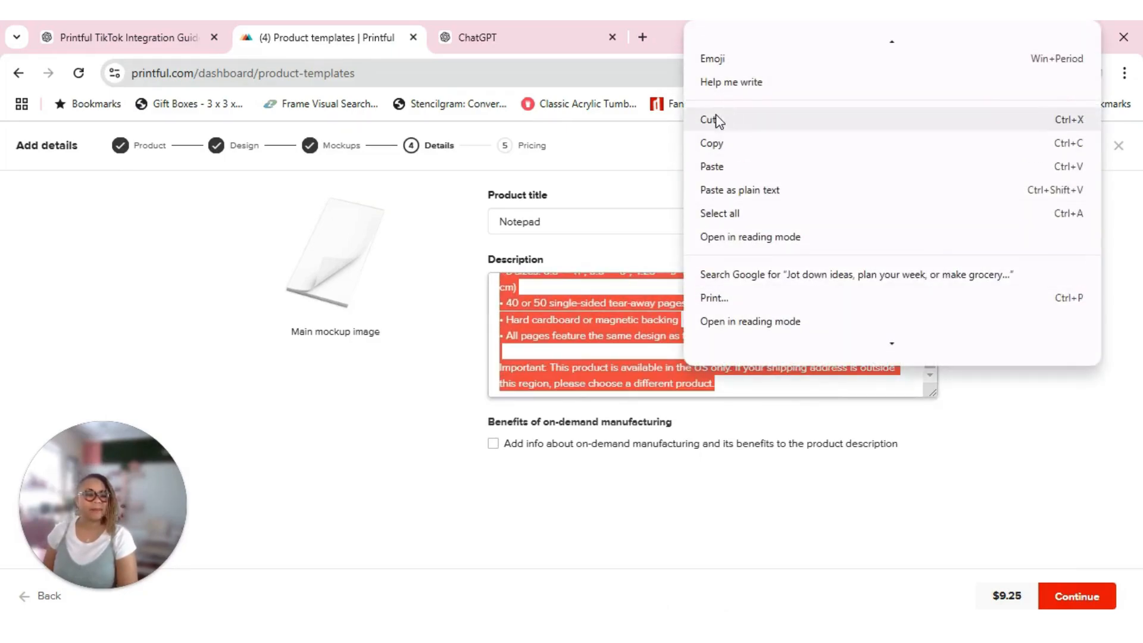
left_click(711, 144)
- Switch to the ChatGPT tab and begin the message with "Please help me to create a TikTok shop listing including a title with detailed information"
key("ctrl+Tab")
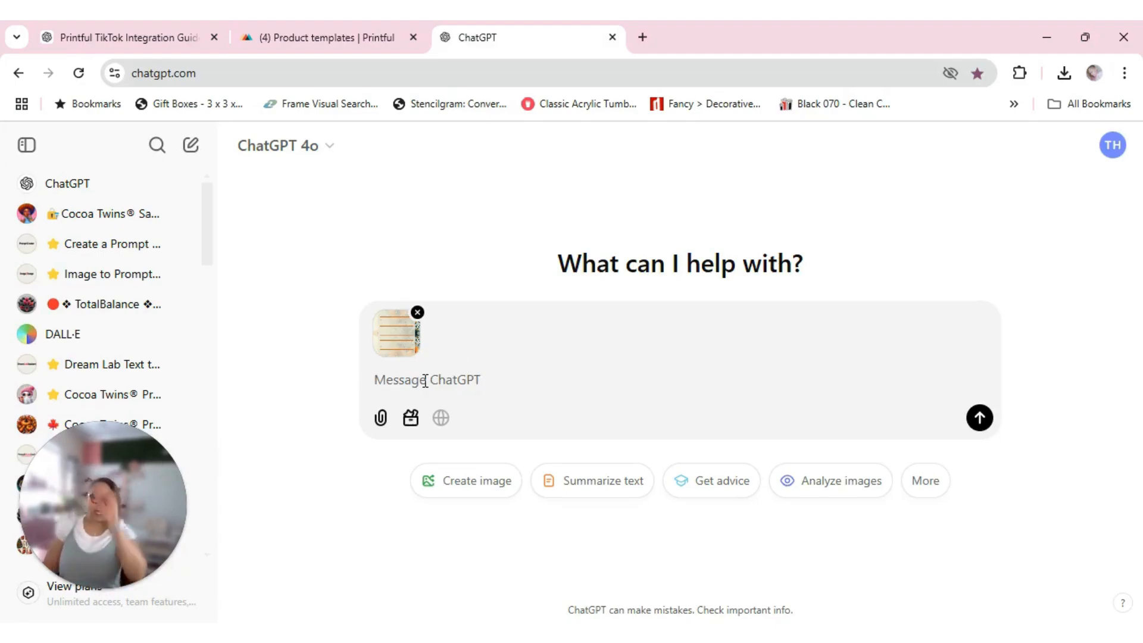
type("P")
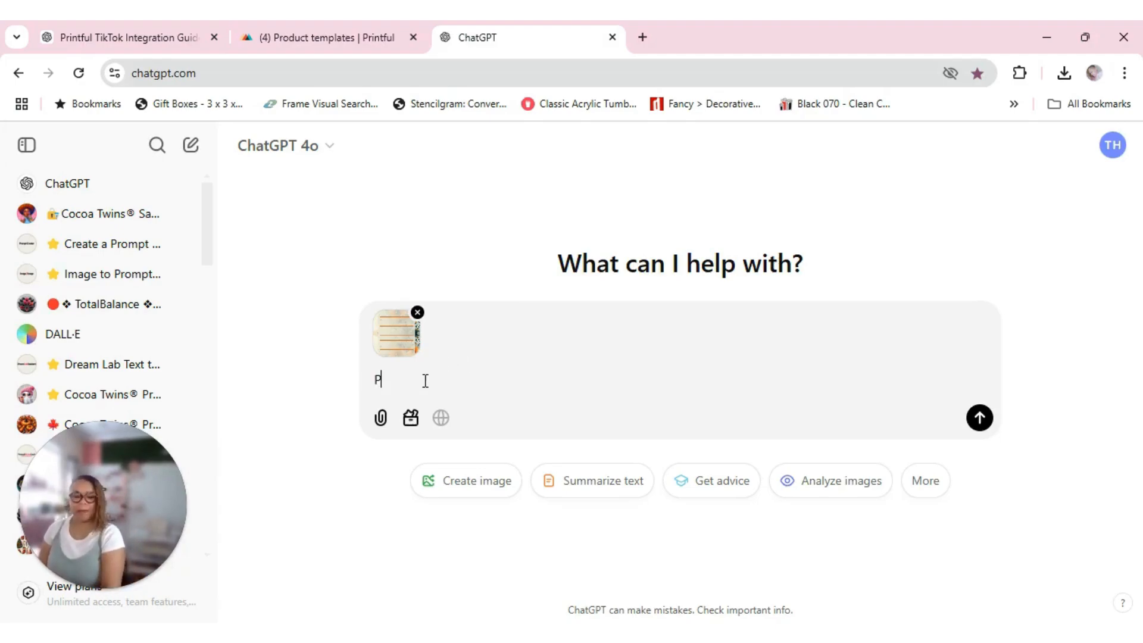
type("lease hel")
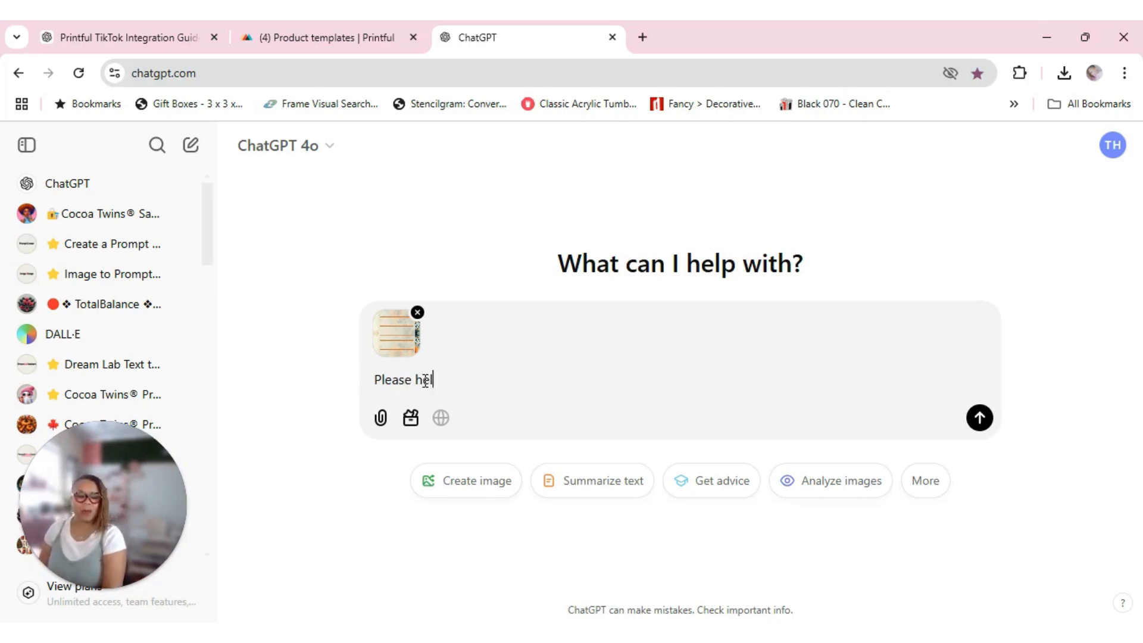
type("p me to cre")
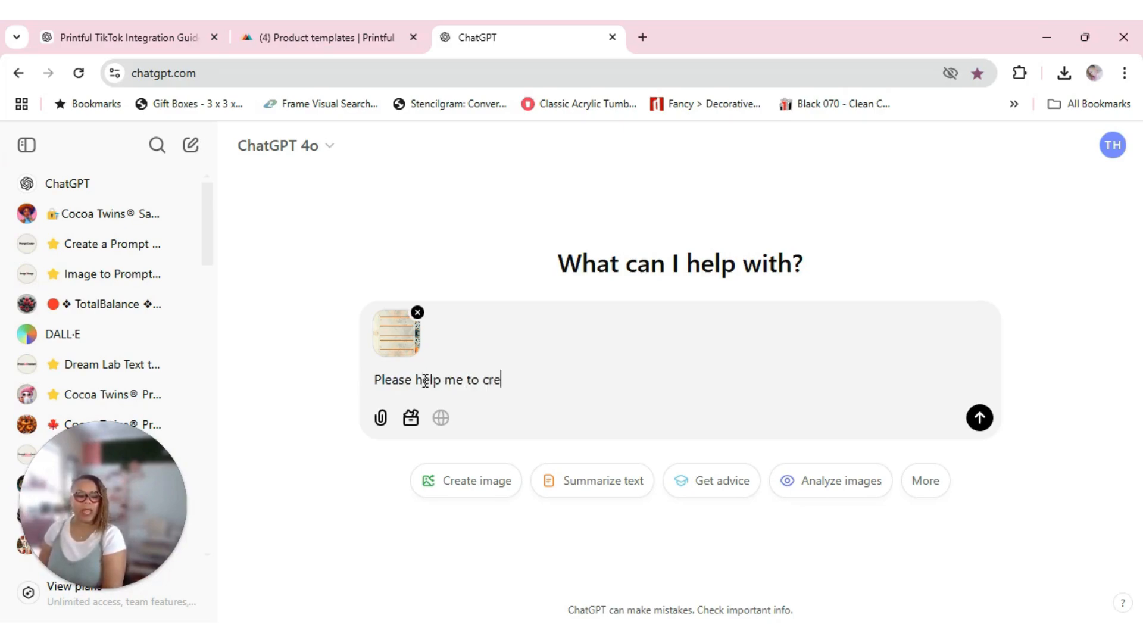
type("a")
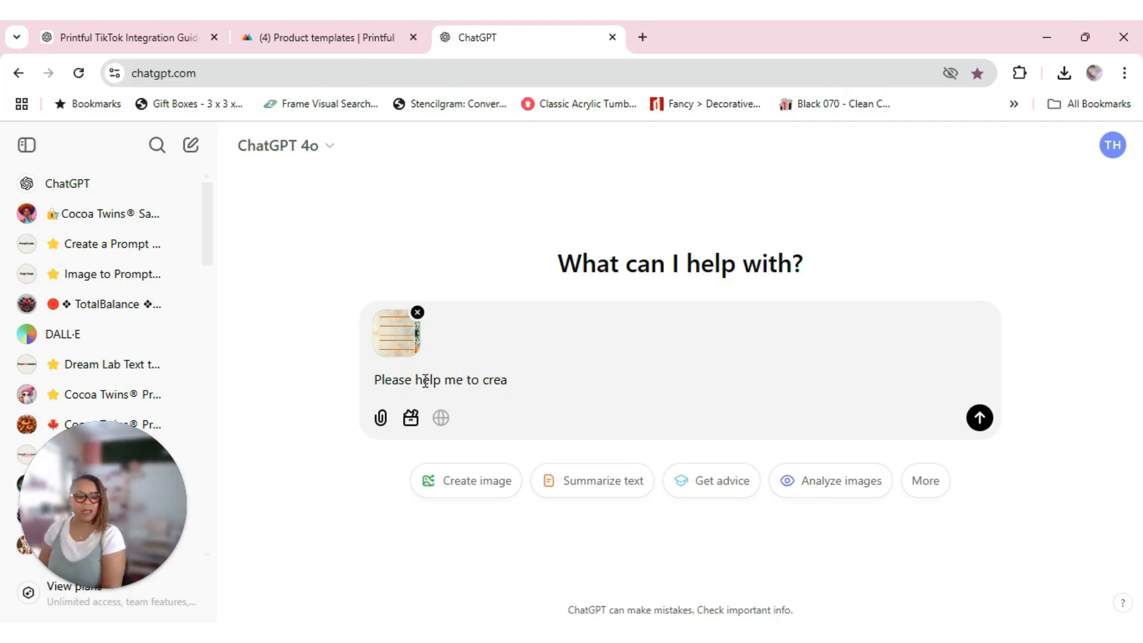
type("ggfte")
key("BackSpace")
key("BackSpace")
key("BackSpace")
type("te")
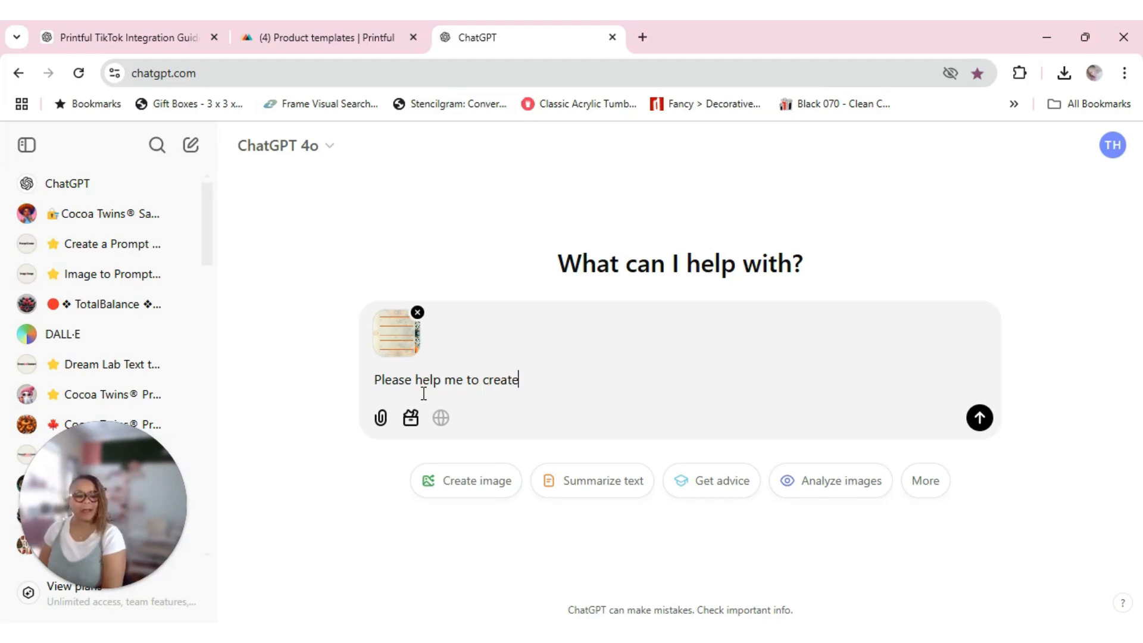
type(" a Tik")
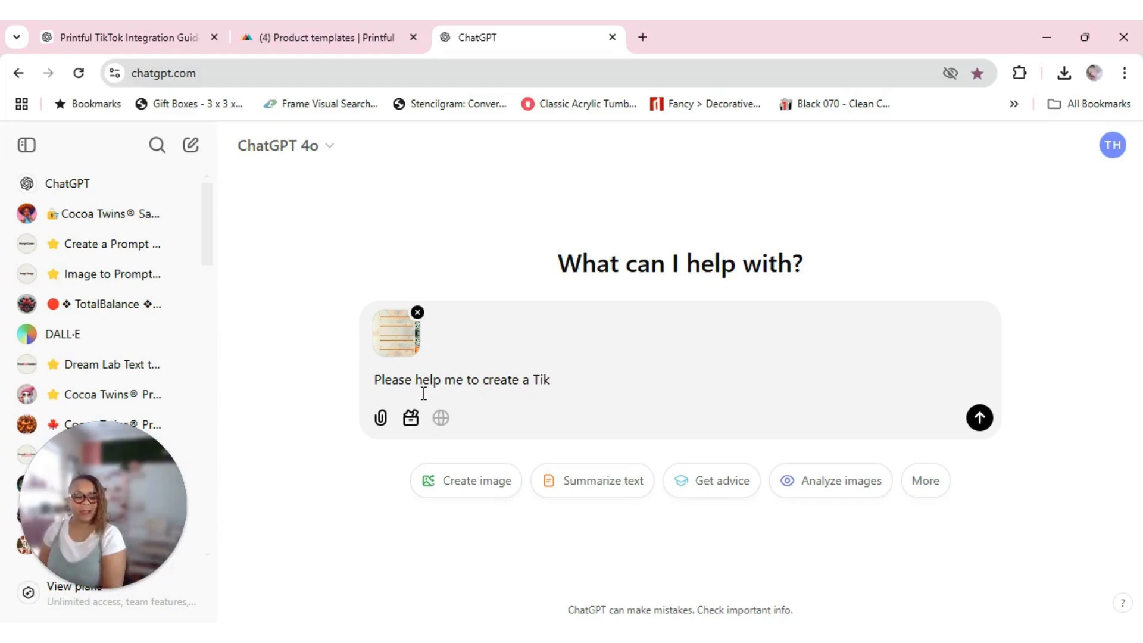
type("Tok shop listing in")
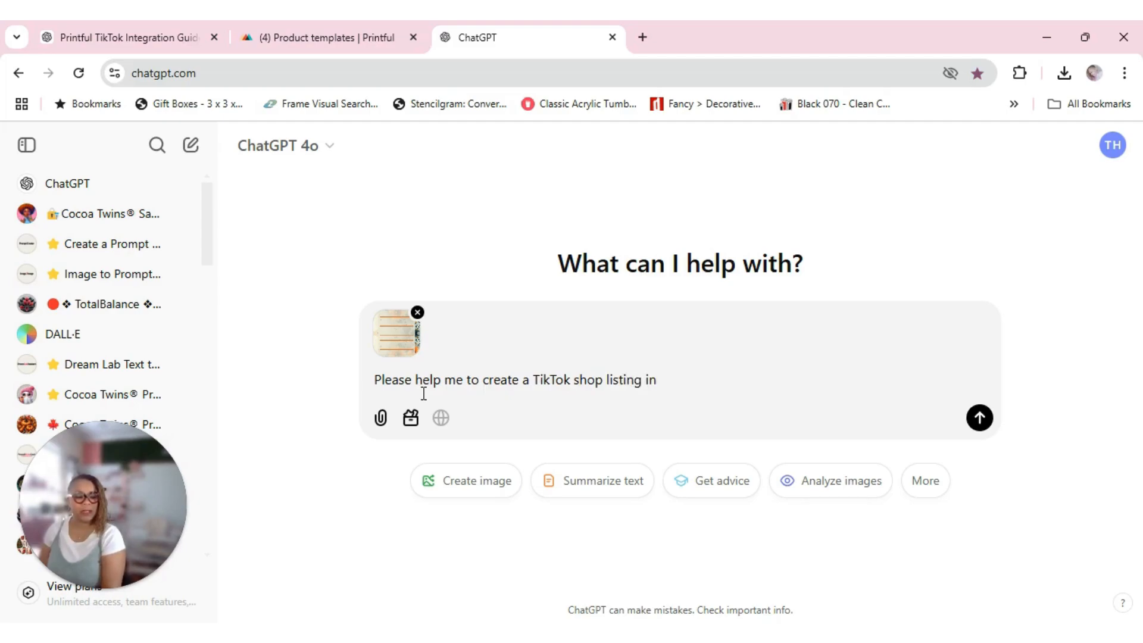
type("cluding ")
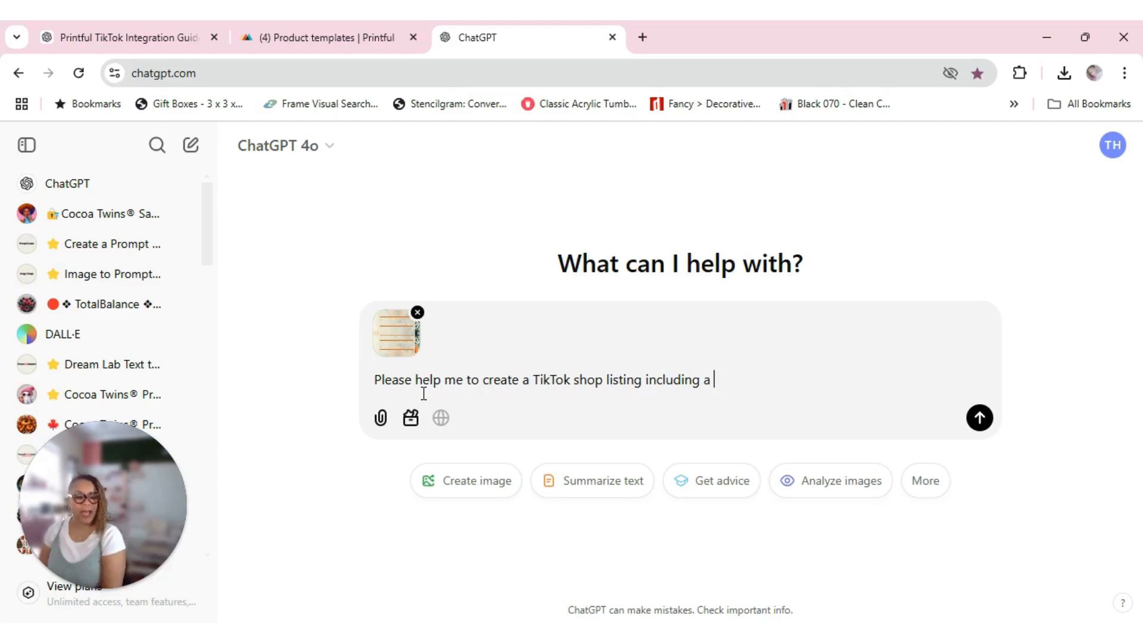
type("a d")
key("BackSpace")
type("deta")
key("BackSpace")
key("BackSpace")
key("BackSpace")
key("BackSpace")
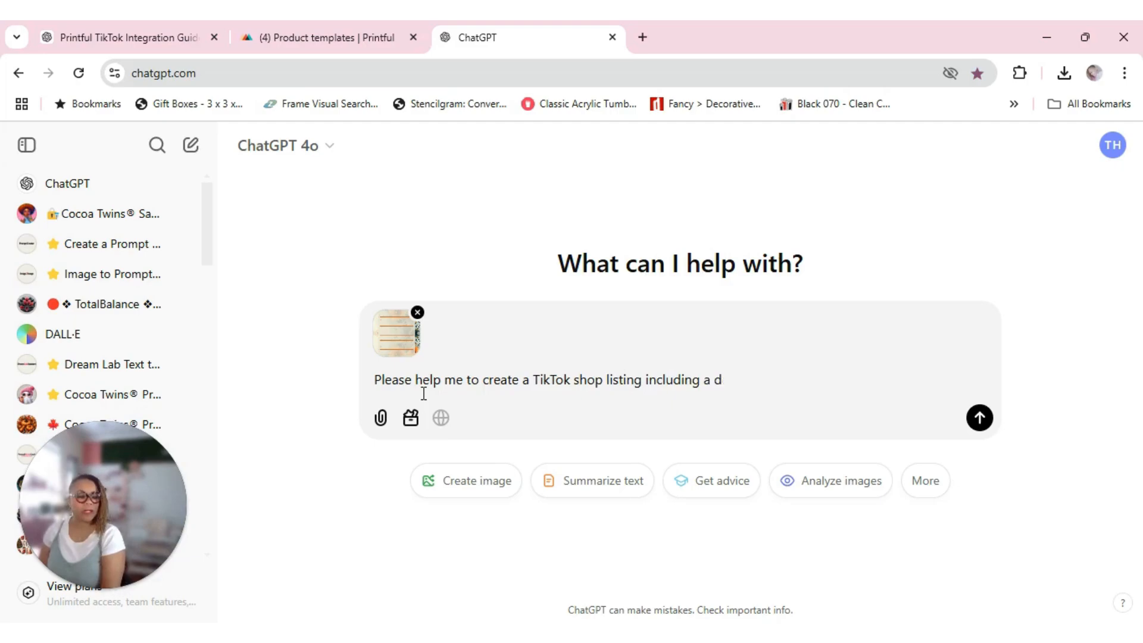
type("tit")
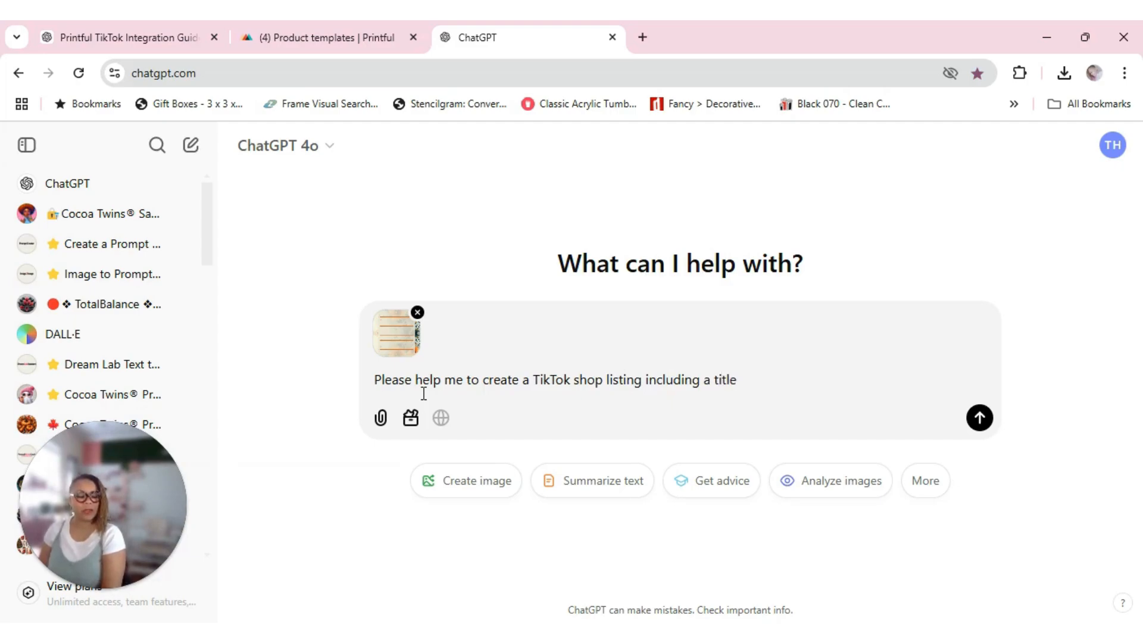
type("le with detai")
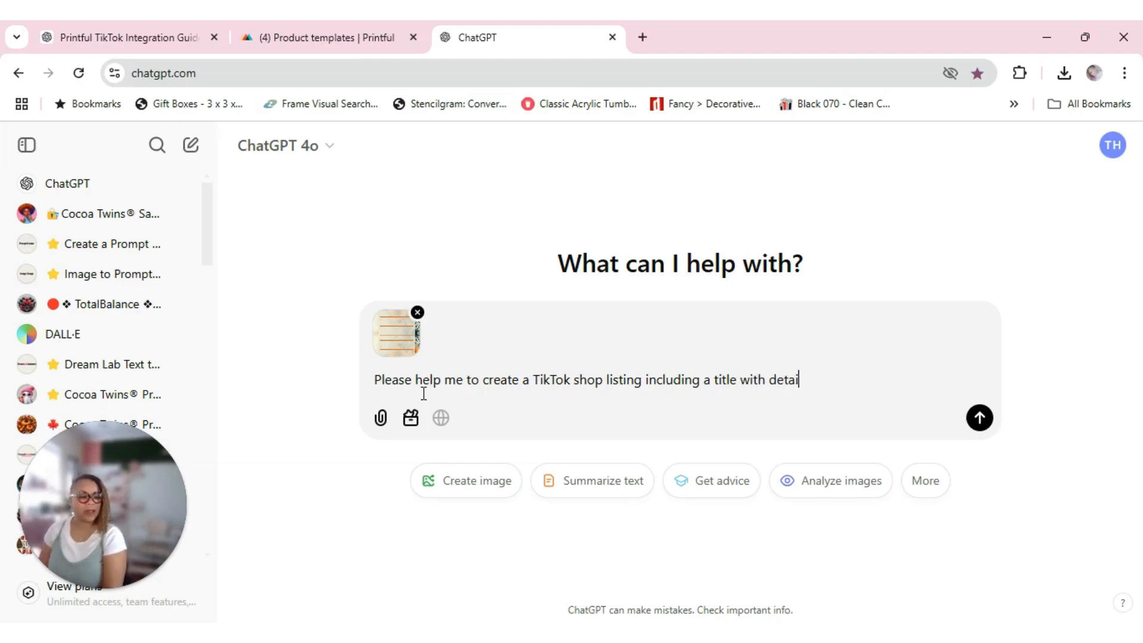
type("led i")
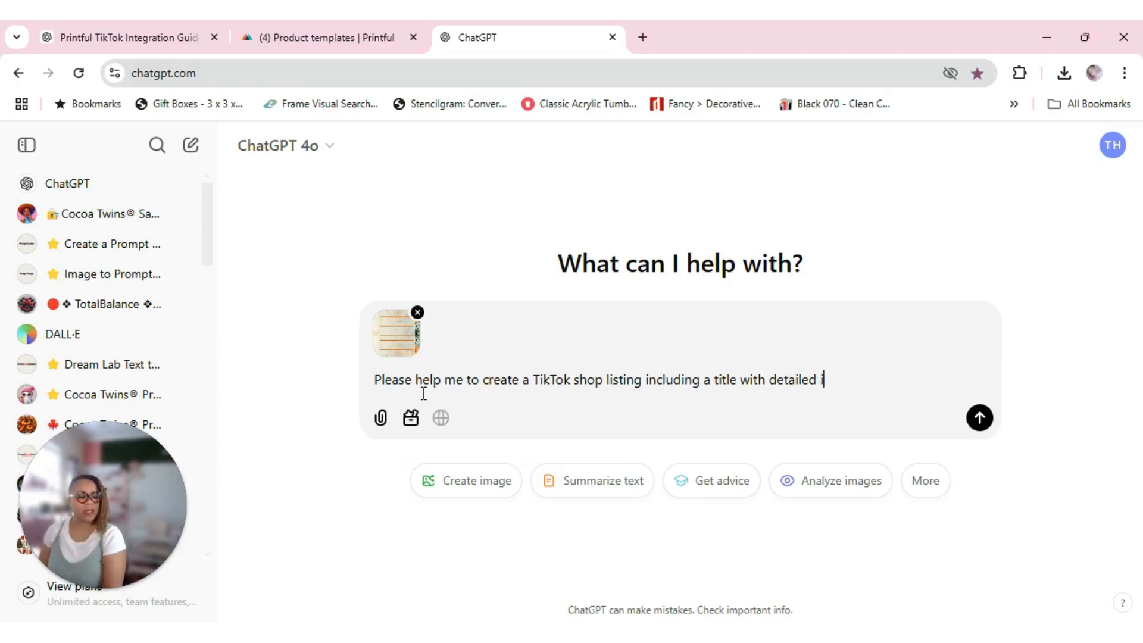
type("nformation")
key("BackSpace")
key("BackSpace")
type("rmation ")
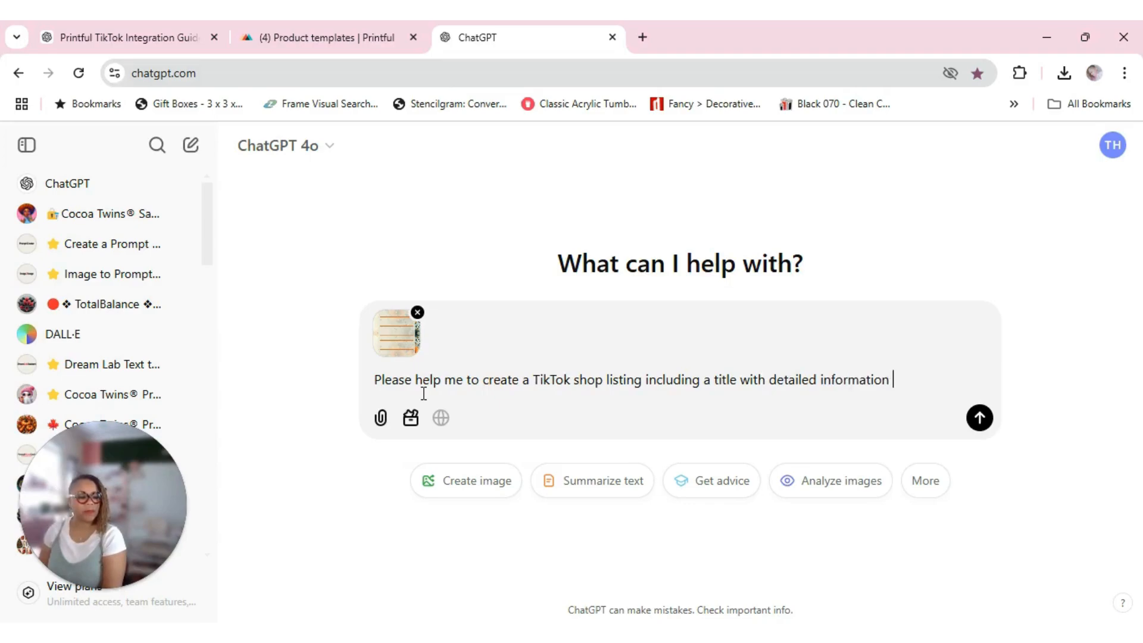
- Continue the message with "regarding the notepad and based off of the the following printful notepad description." and paste the copied description after it
type("regarding t")
type("he not")
type("ep")
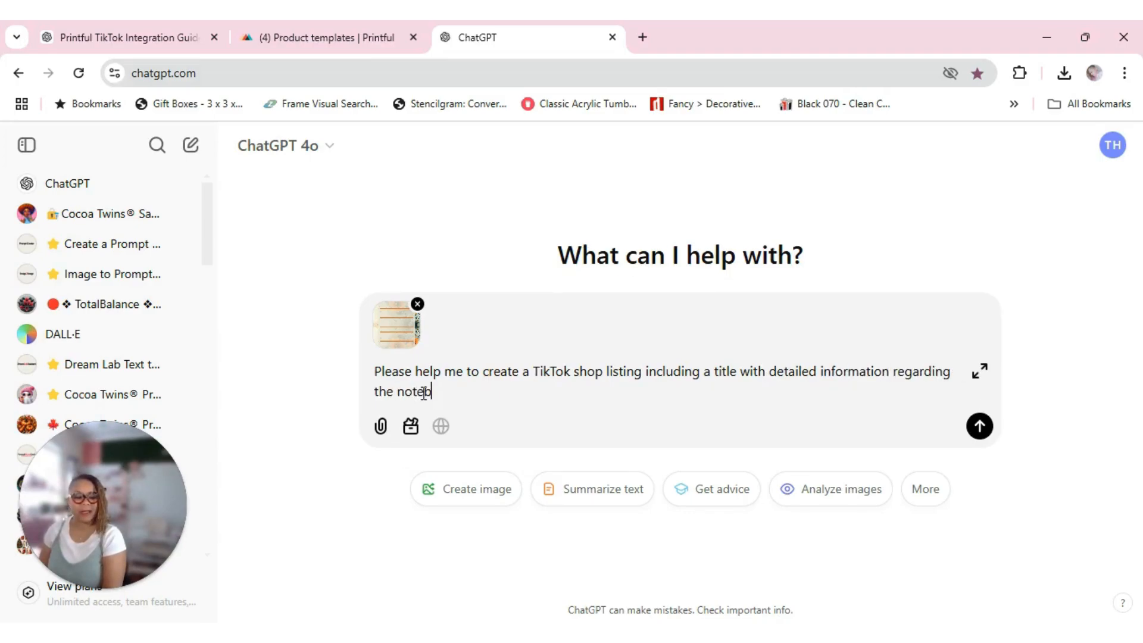
type("ad and ")
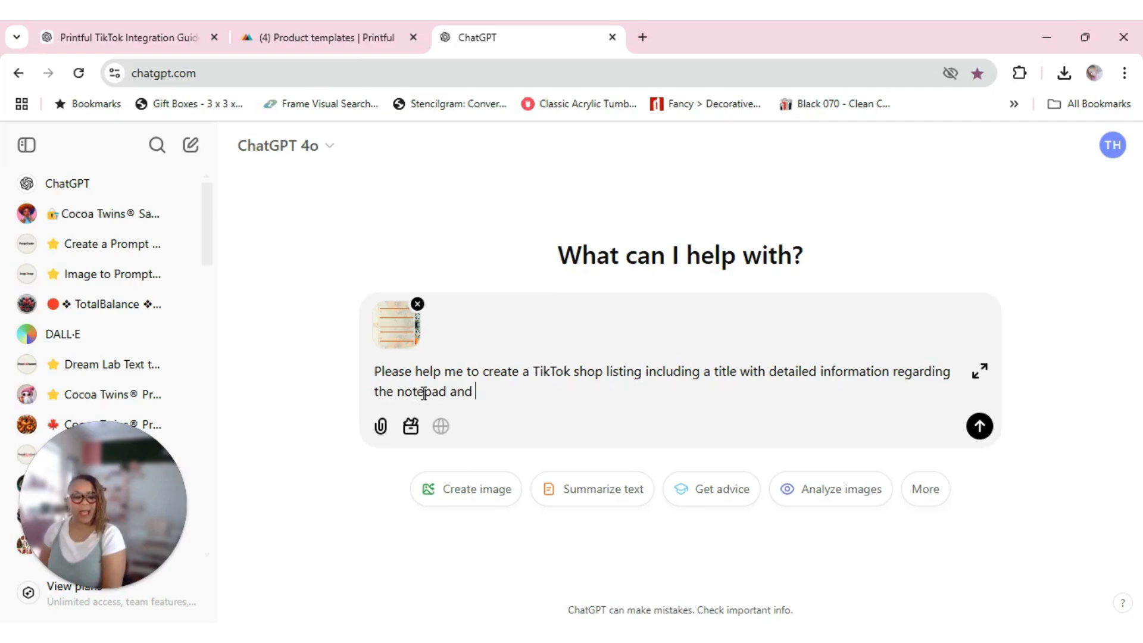
type("based o")
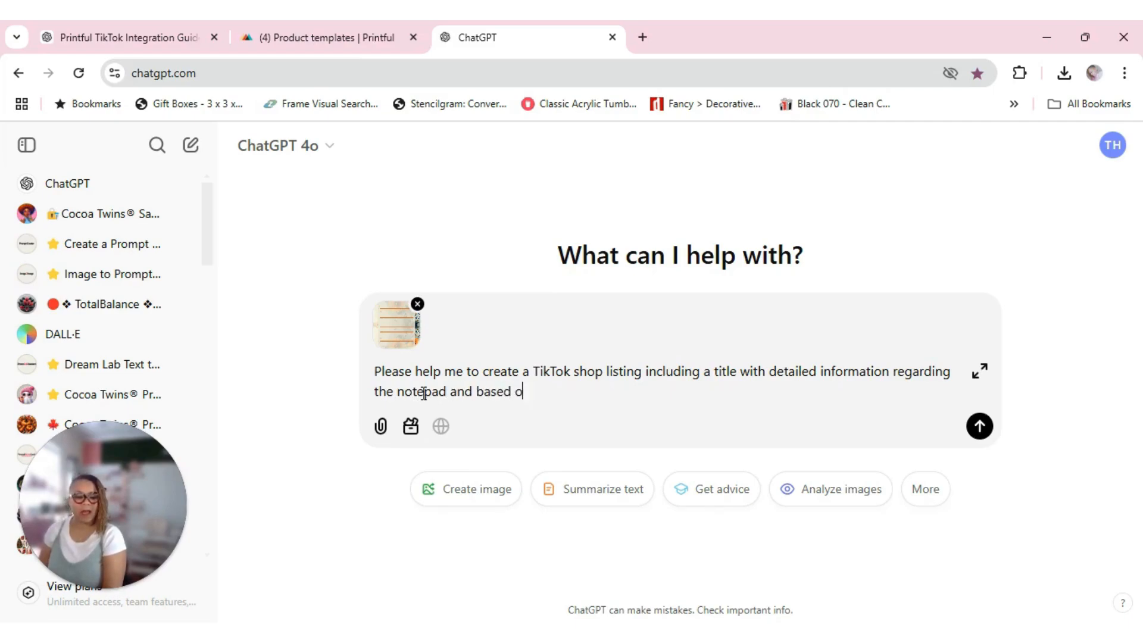
type("ff of the the ")
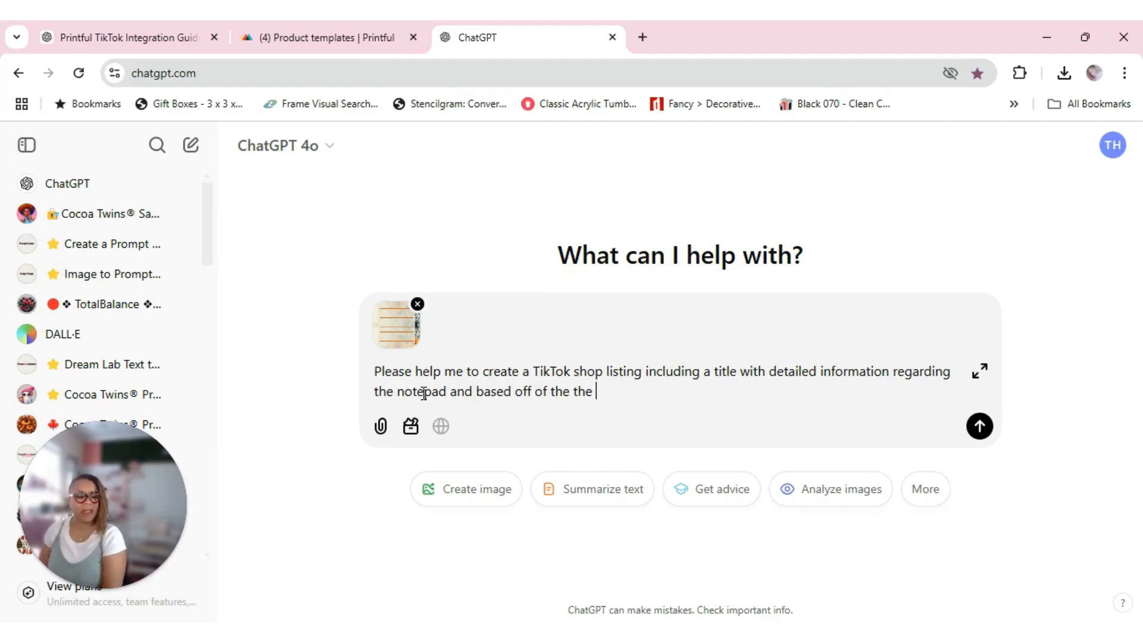
type("followin")
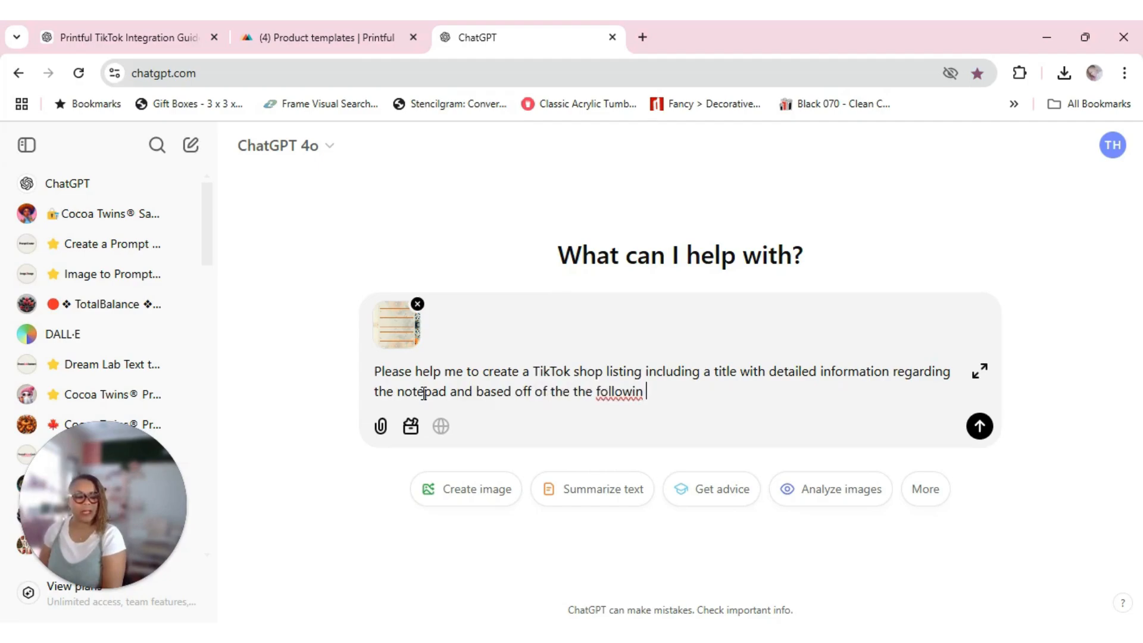
key("BackSpace")
type("g prin")
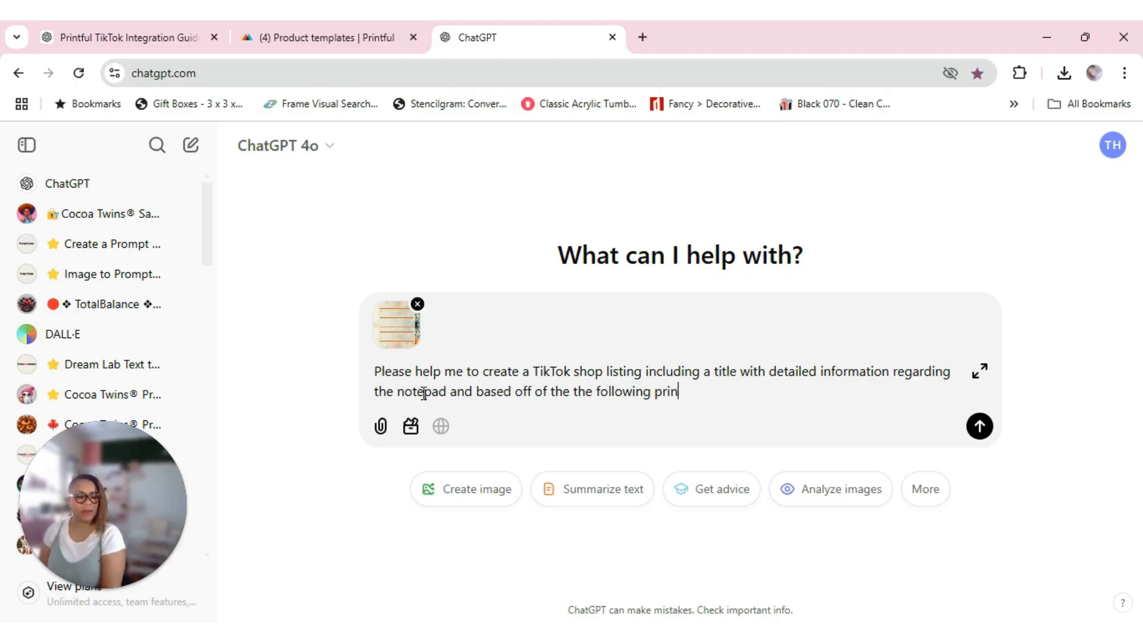
type("tful ")
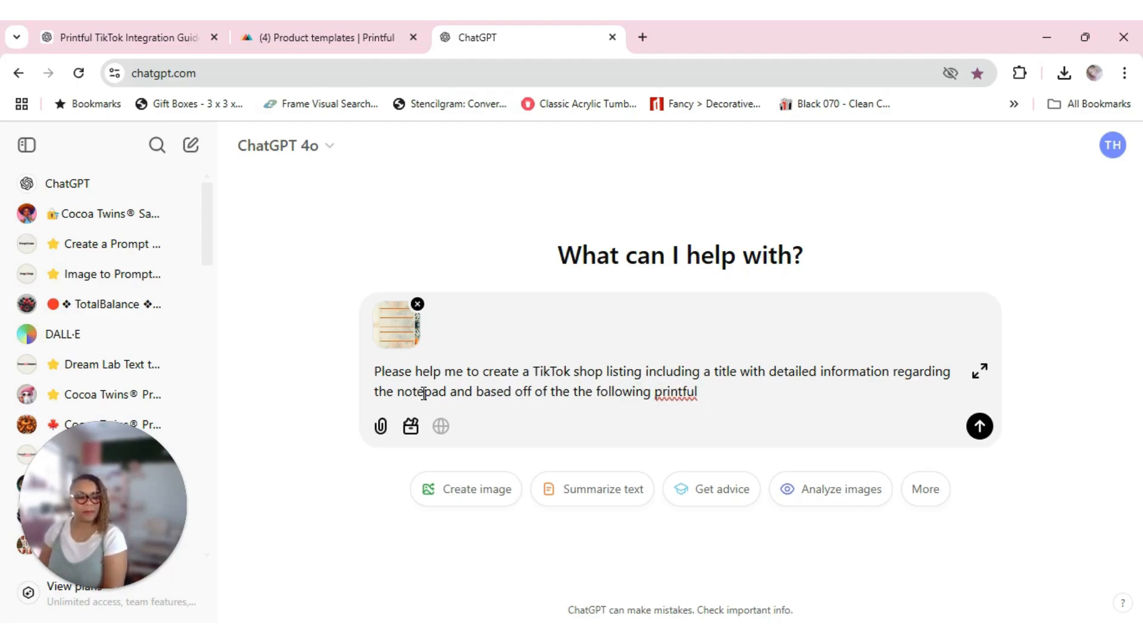
type("notepad ")
type("des")
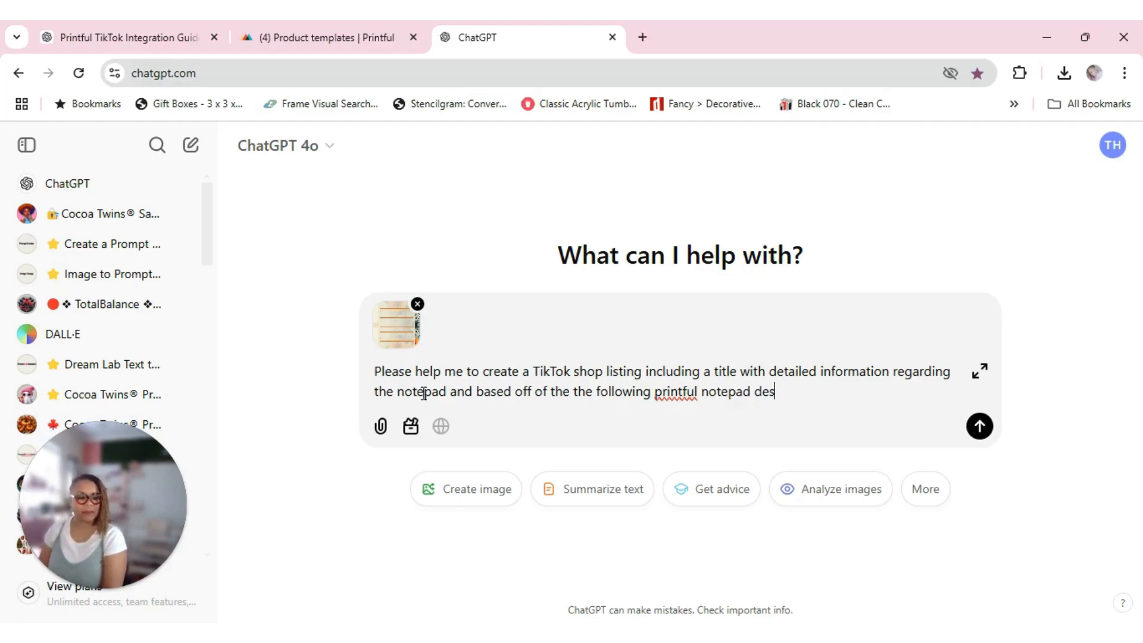
type("cription.")
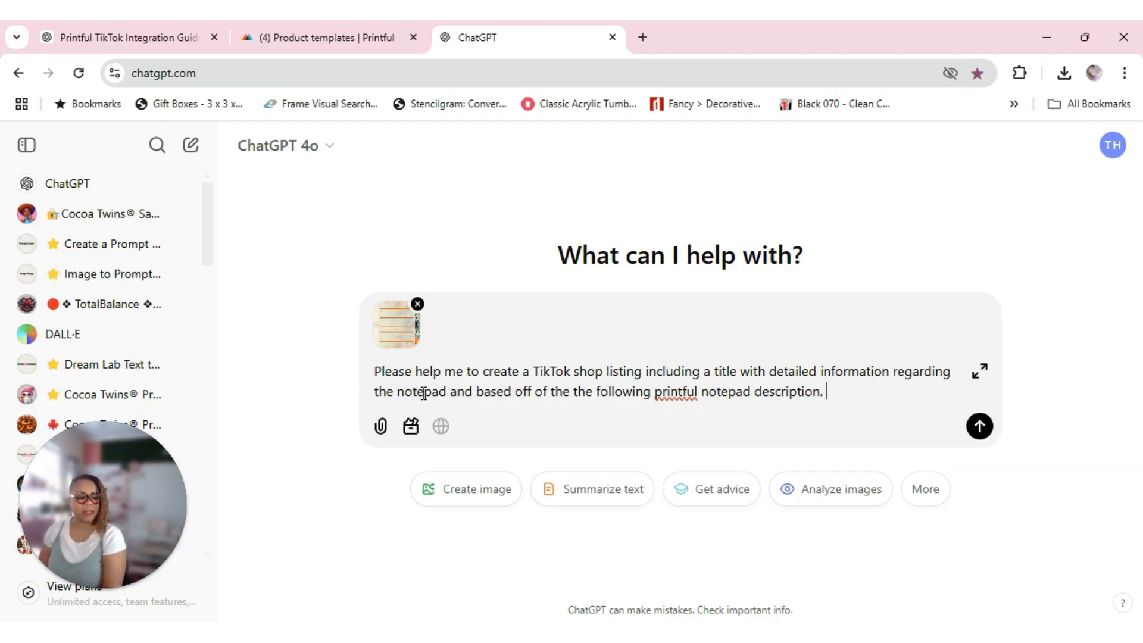
right_click(838, 391)
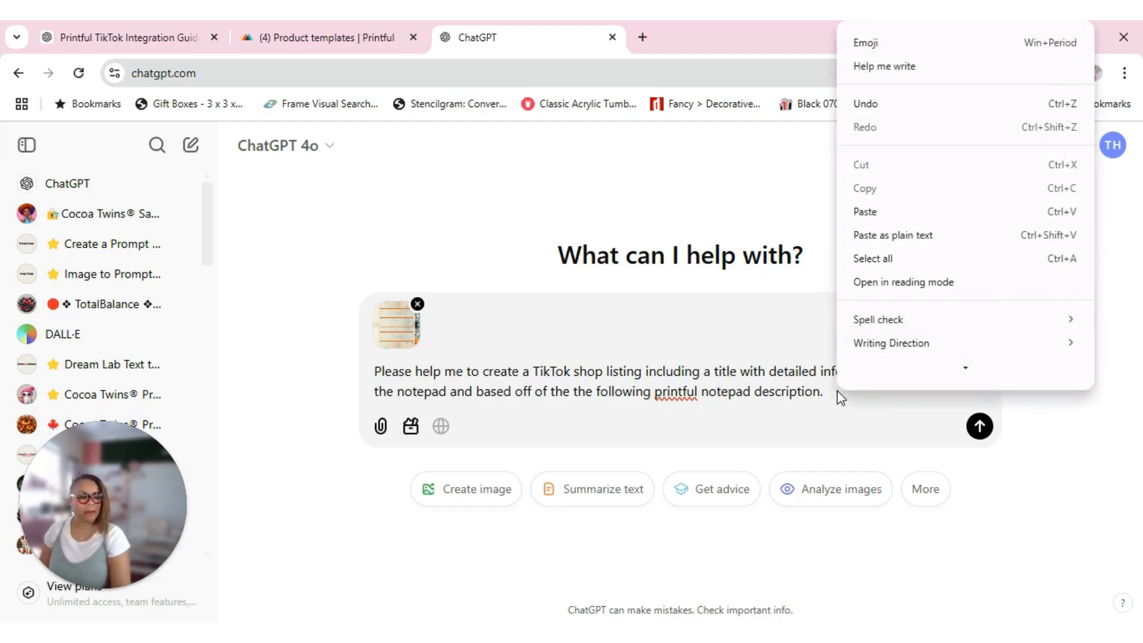
left_click(875, 213)
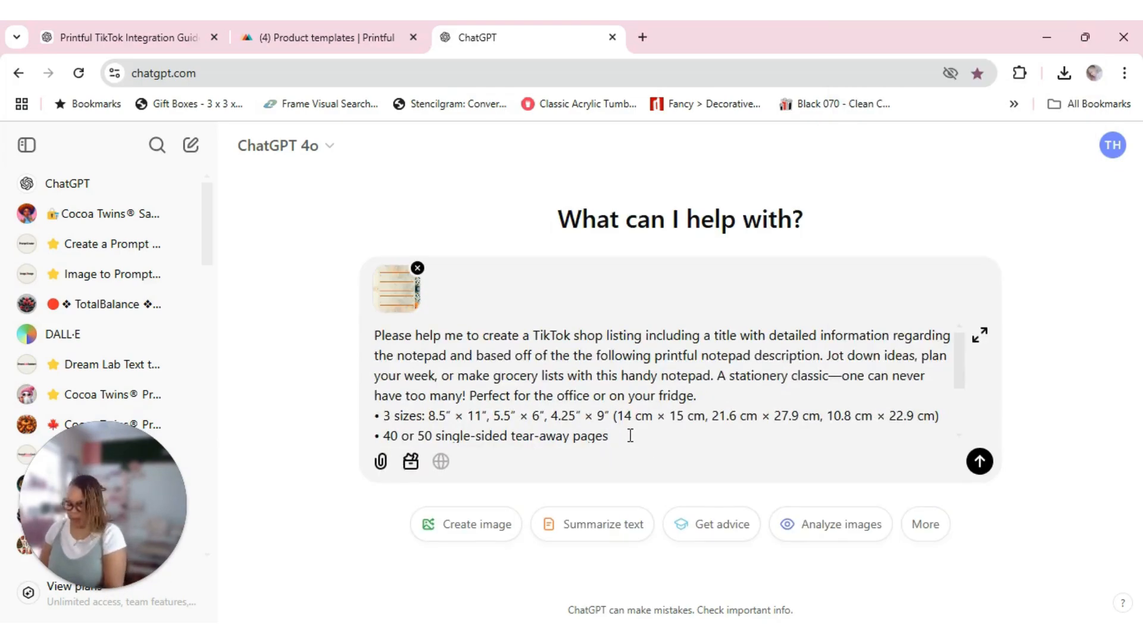
- Add ". Please use emojis to list bullet points for easier reading for the customer." after "single-sided tear-away pages" and send the message
type(". Pleas")
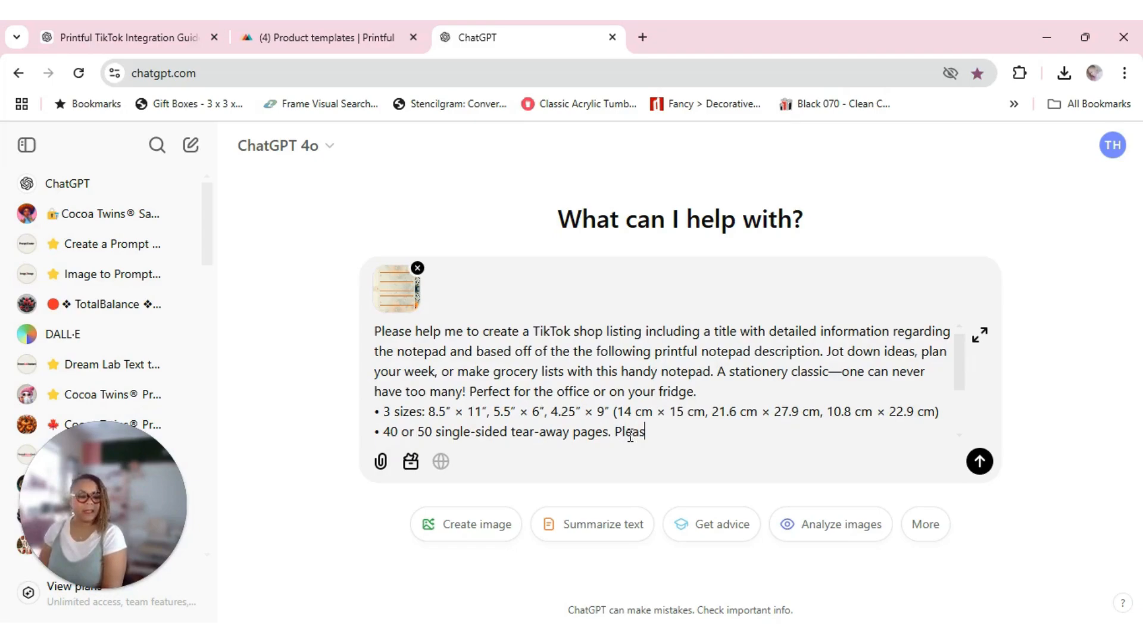
type("e use ")
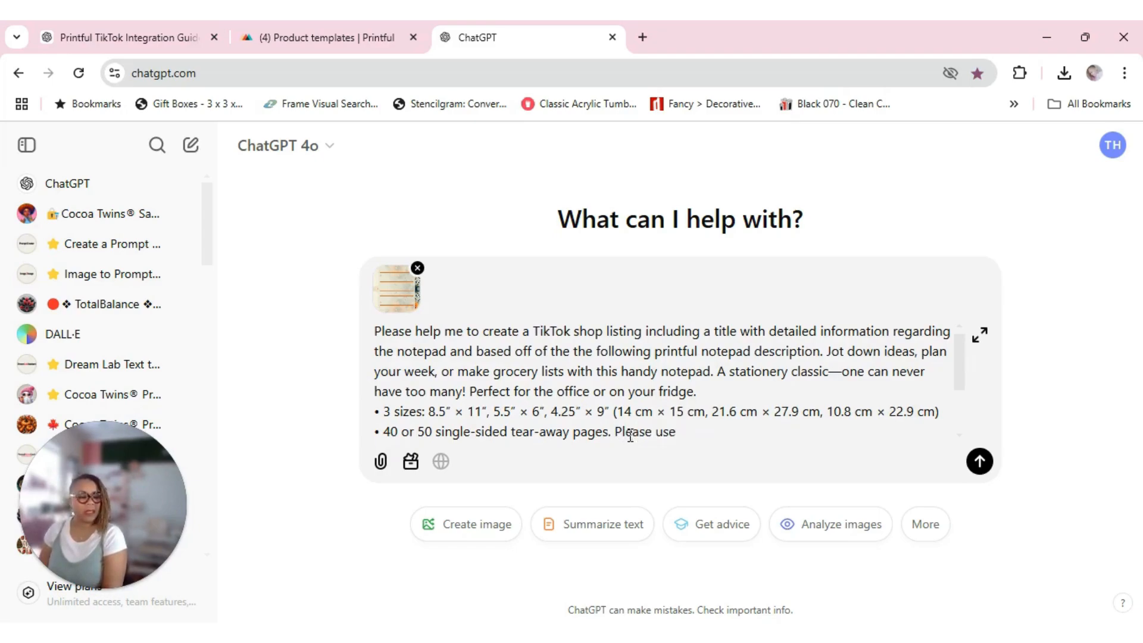
type("emoj")
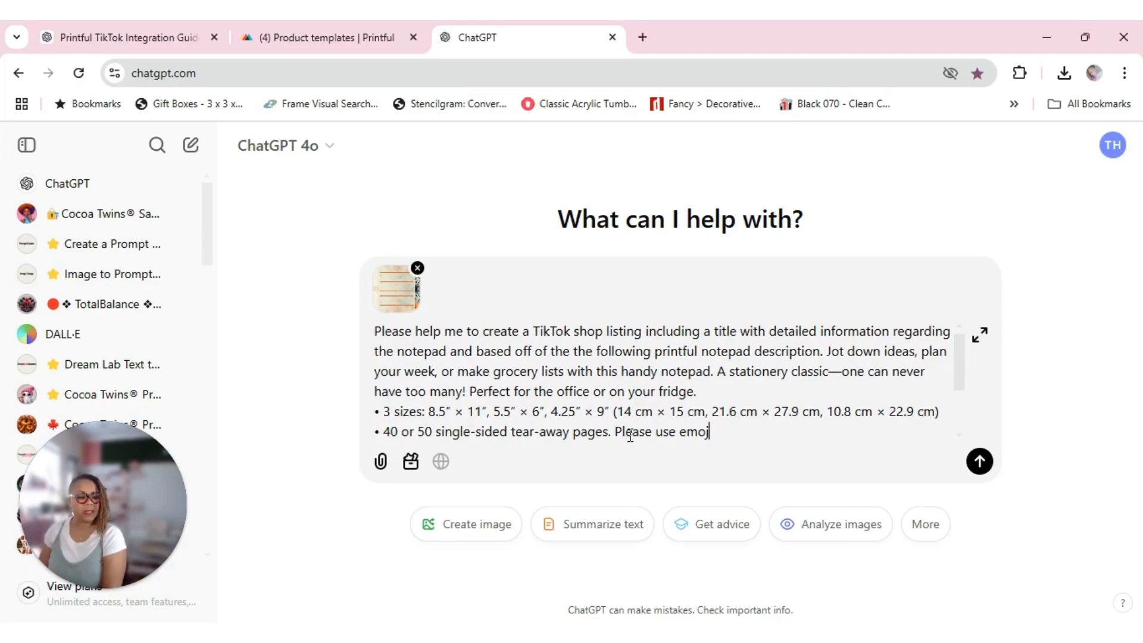
type("is to")
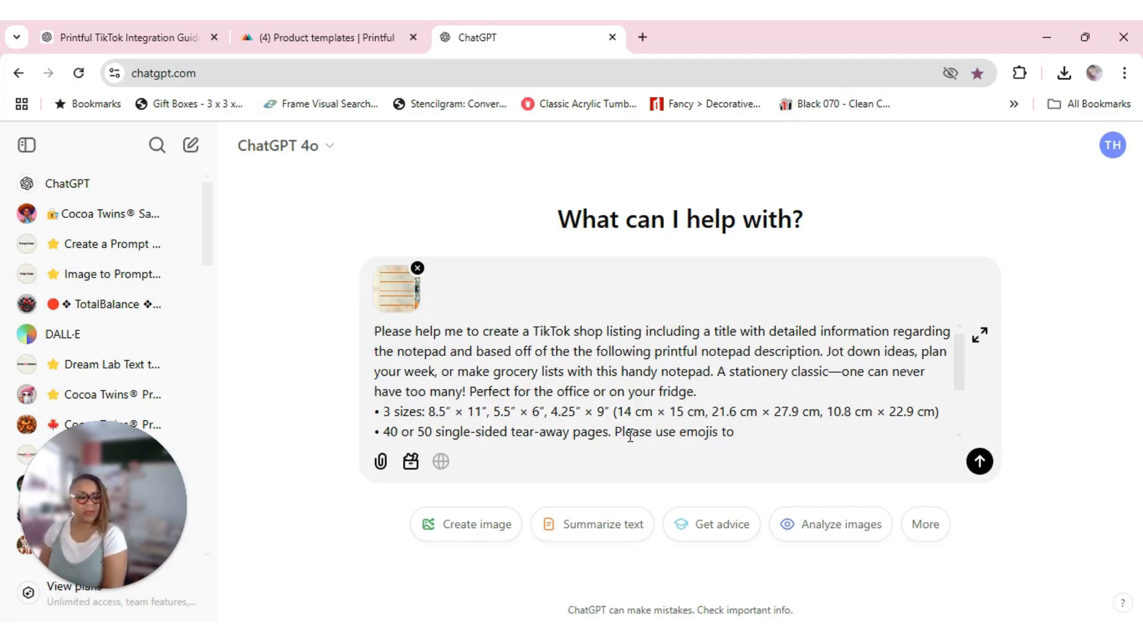
type(" list bullet")
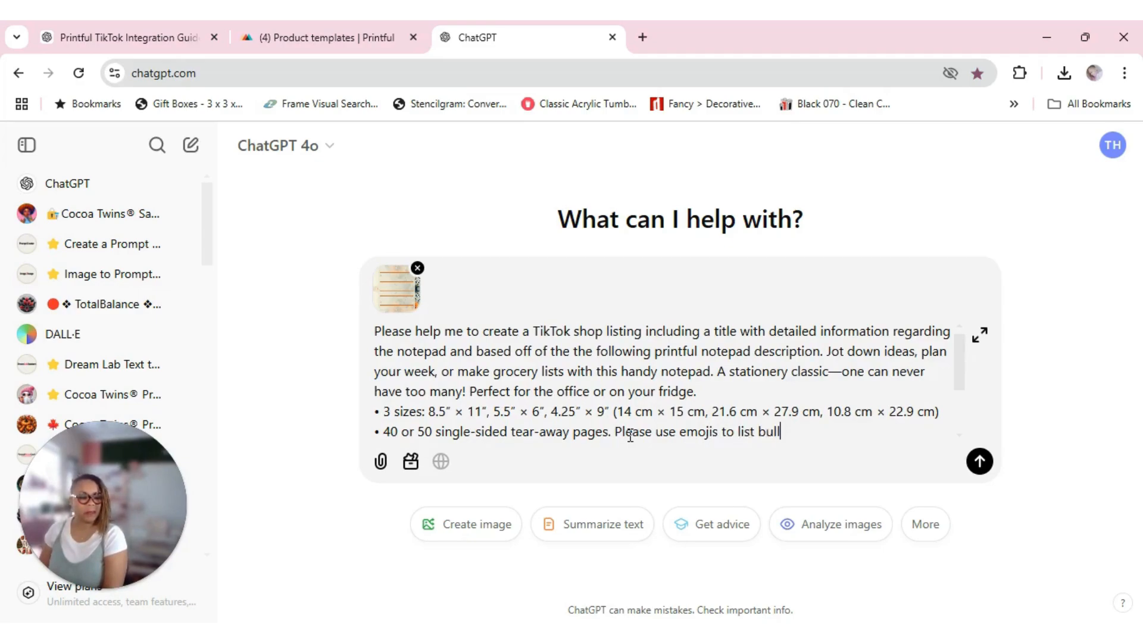
type("for")
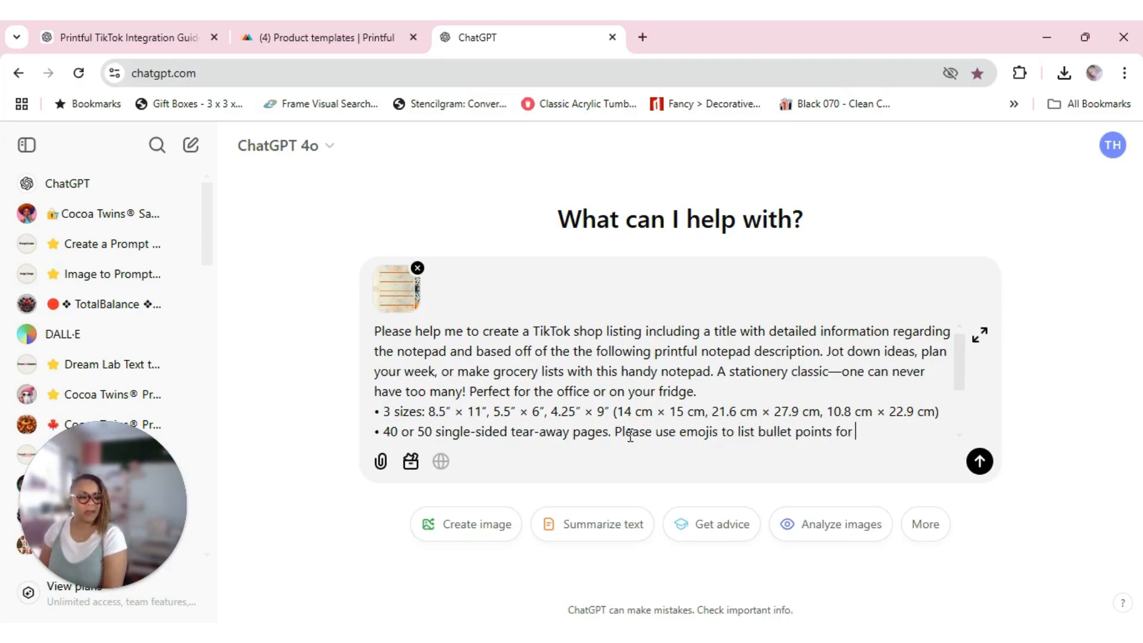
type(" easier")
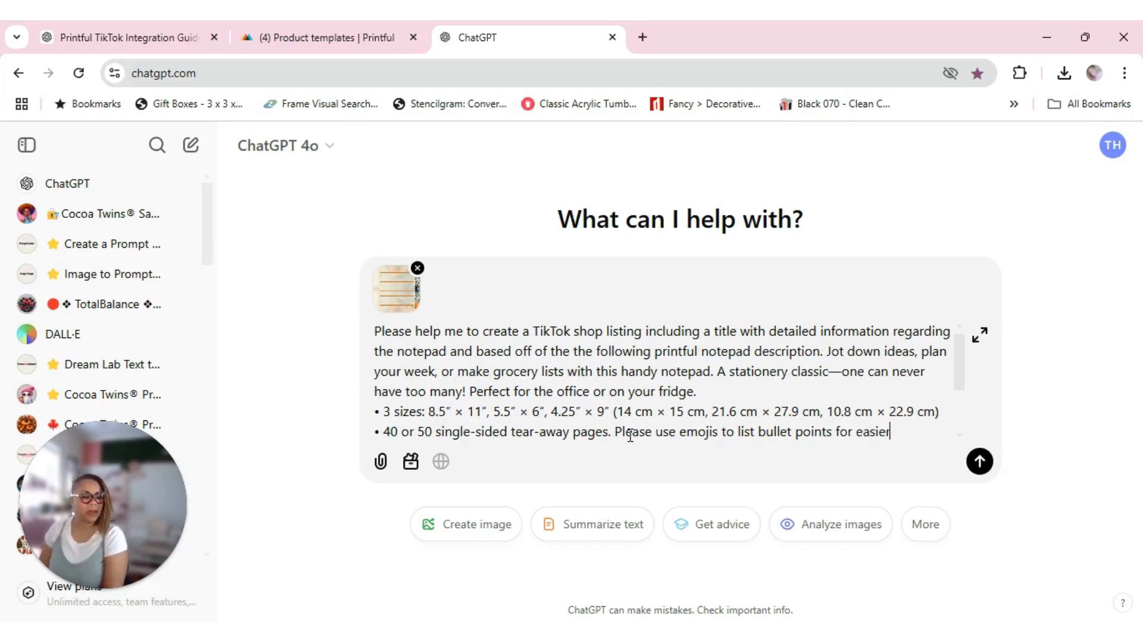
type(" reading for")
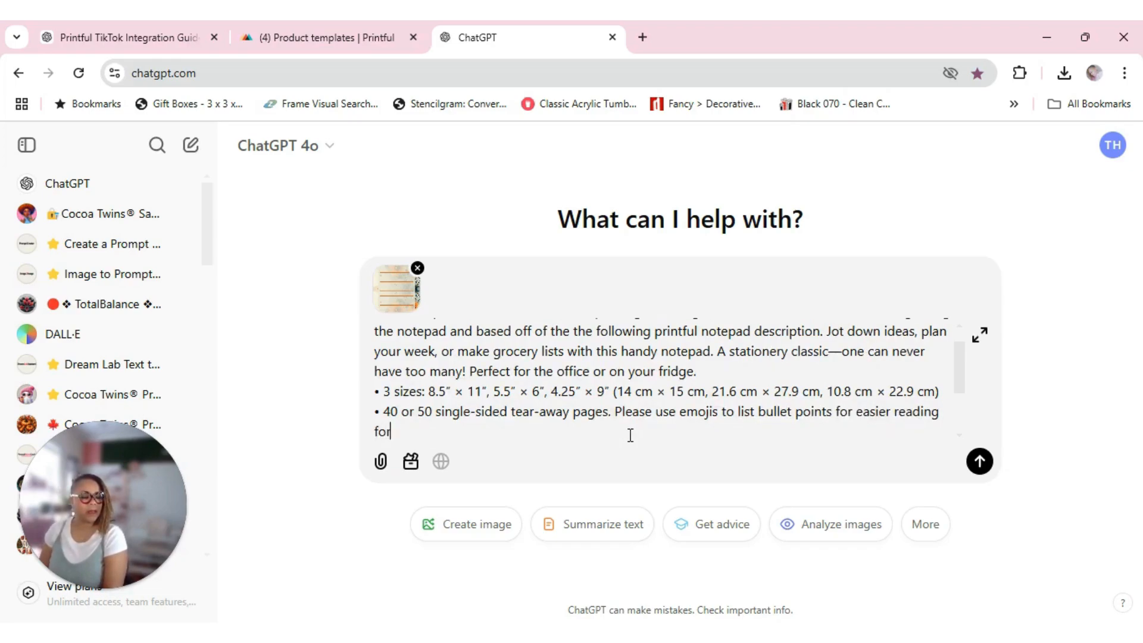
type(" the customer.")
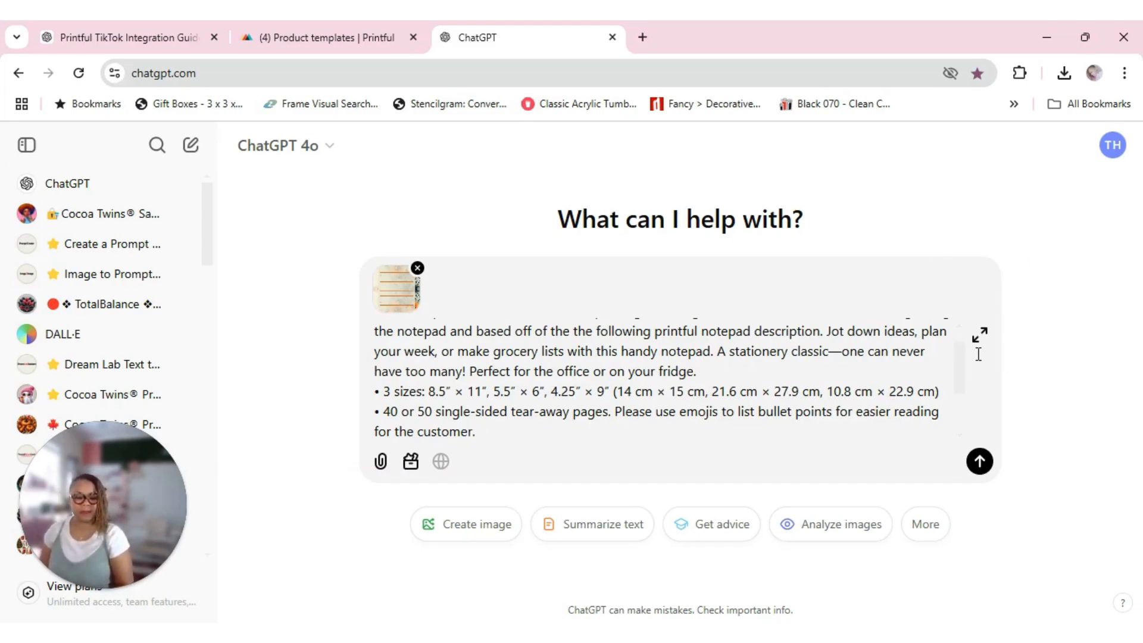
key("Return")
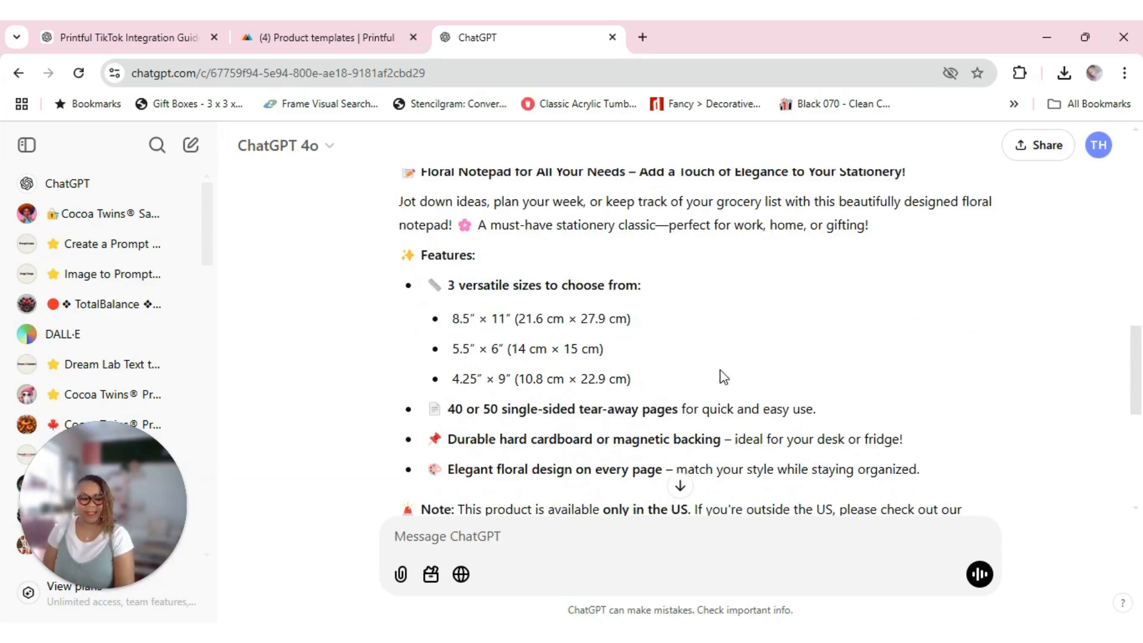
- Read through ChatGPT's listing draft and copy its title "Floral Notepad for All Your Needs – Add a Touch of Elegance to Your Stationery" with its leading emoji
scroll(633, 409, "down", 5)
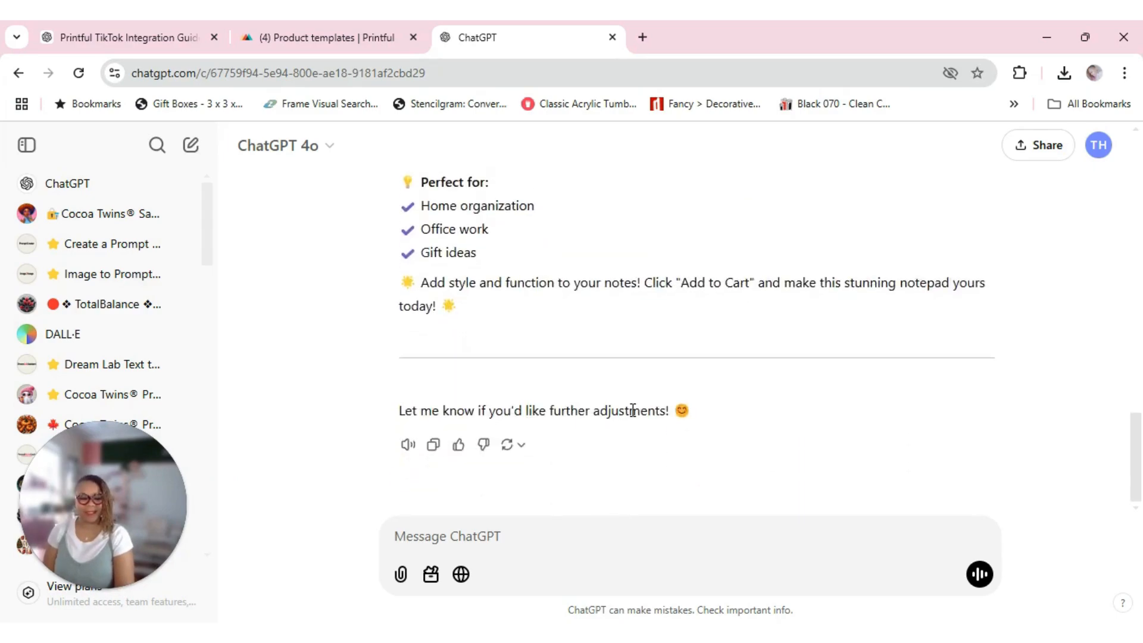
scroll(634, 416, "up", 3)
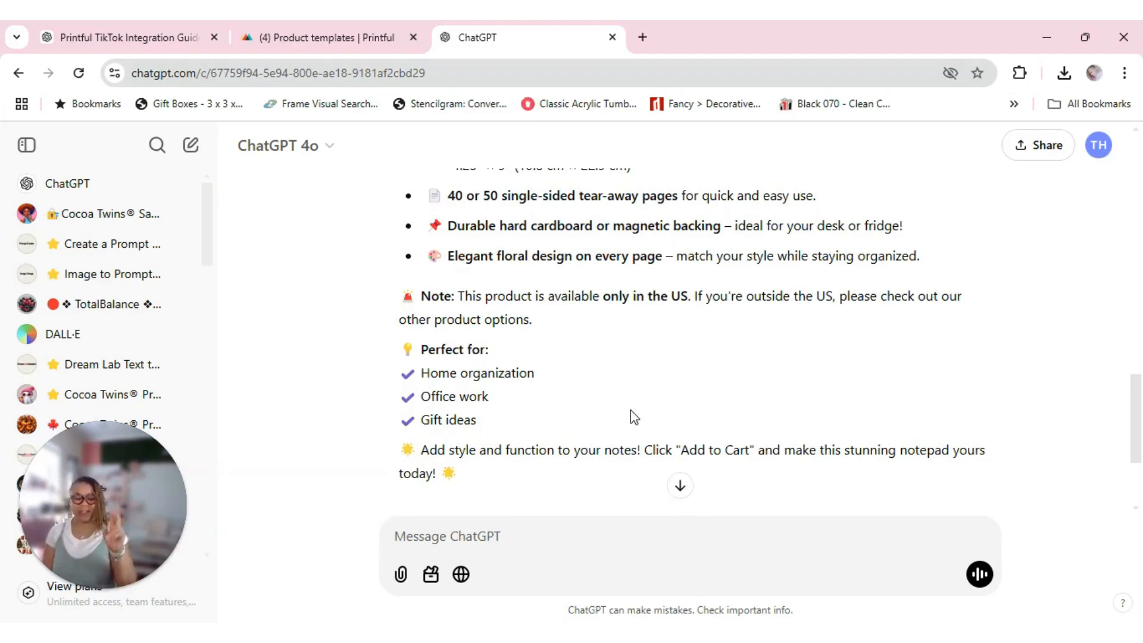
scroll(615, 385, "up", 1)
scroll(615, 384, "up", 5)
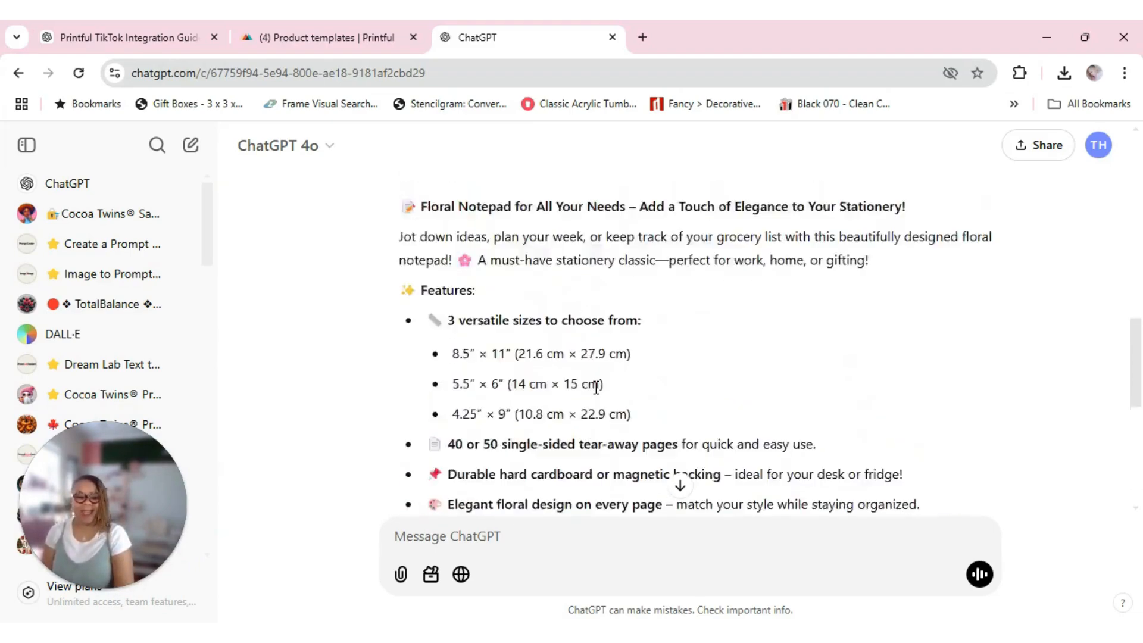
left_click_drag(422, 297, 805, 292)
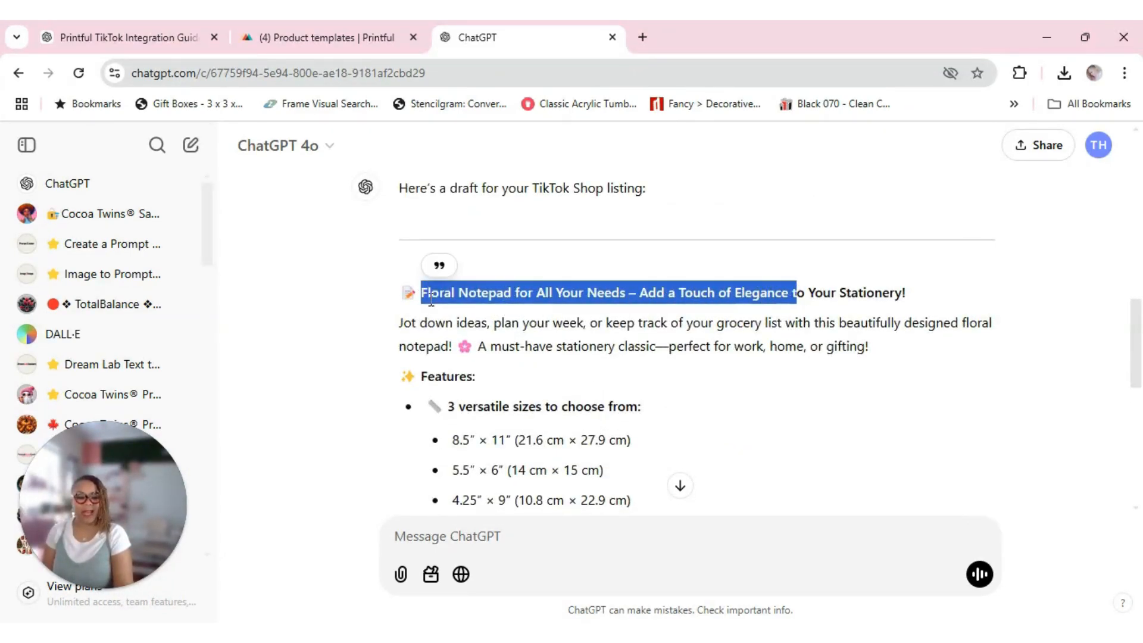
left_click_drag(399, 296, 903, 292)
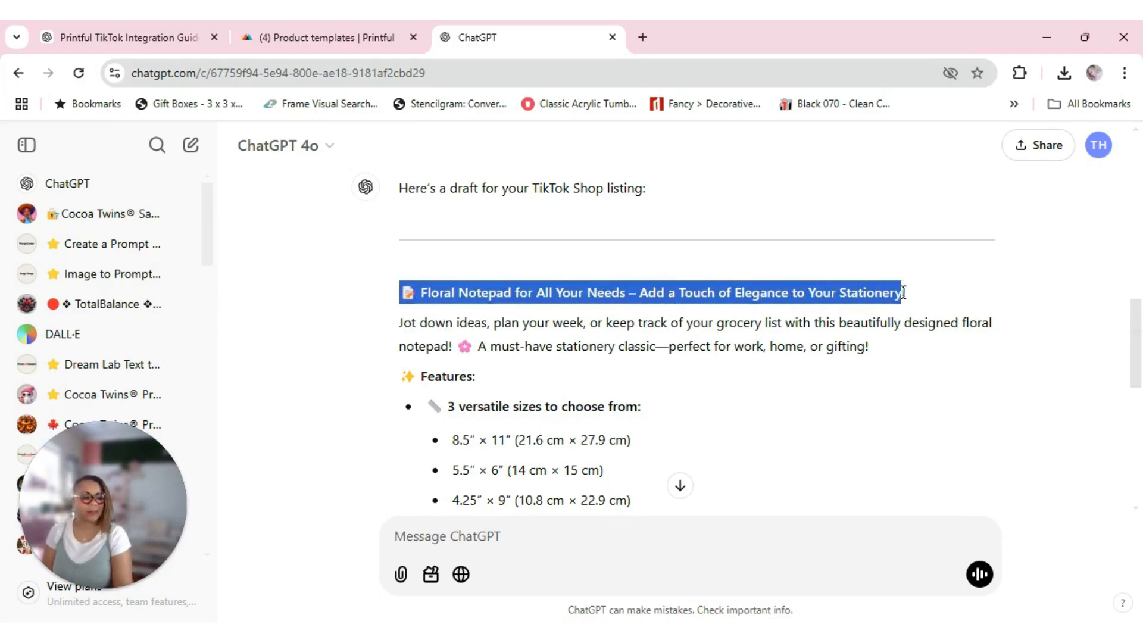
- Switch to Printful and replace the product title "Notepad" with the copied ChatGPT title
left_click(281, 39)
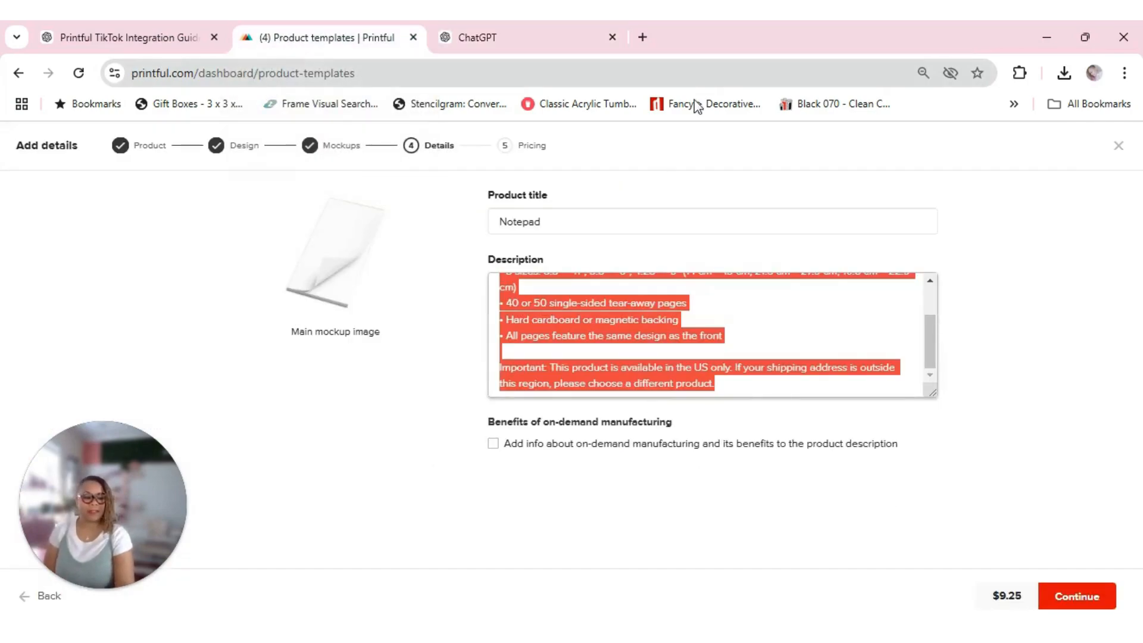
left_click_drag(558, 224, 485, 226)
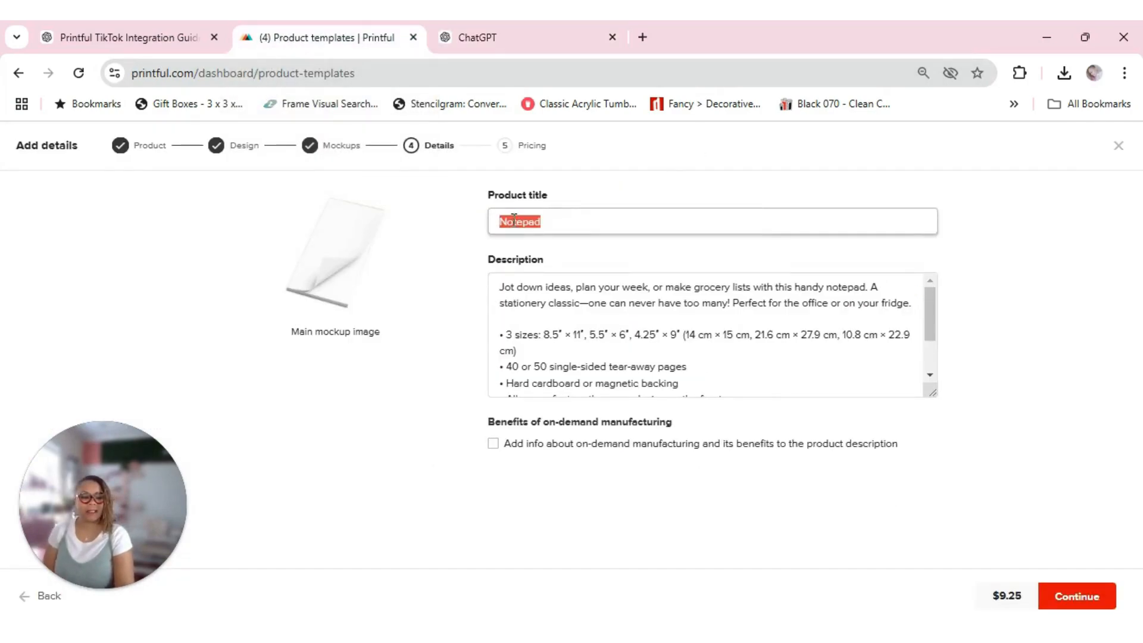
right_click(511, 222)
left_click(555, 351)
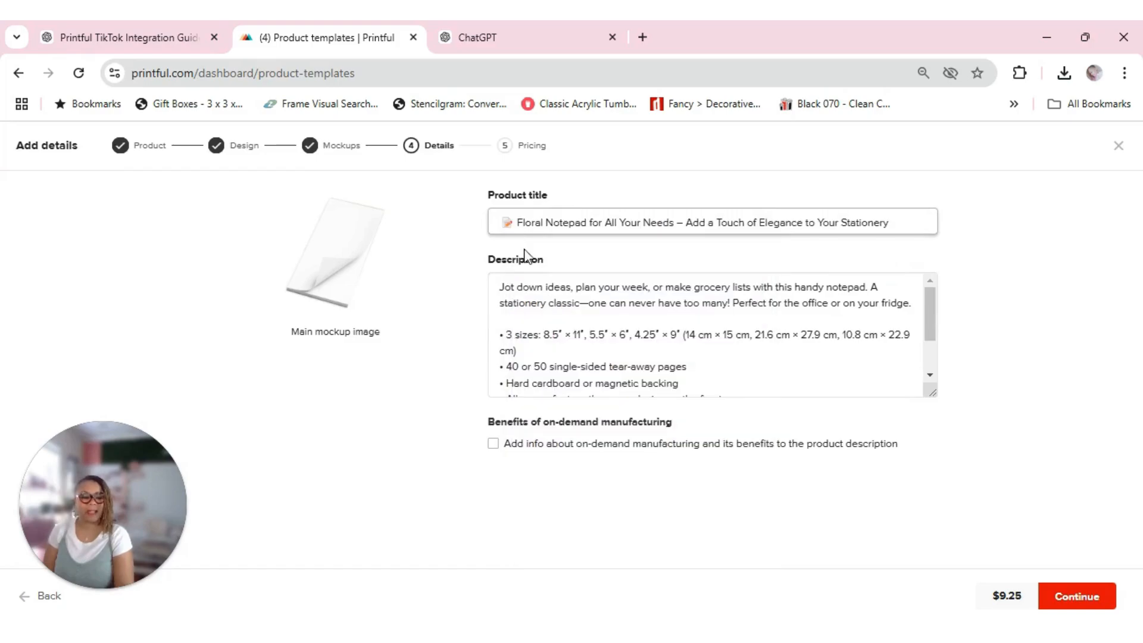
- Copy the pink flower emoji from the ChatGPT draft and put it in place of the memo emoji opening the Printful product title
left_click(476, 40)
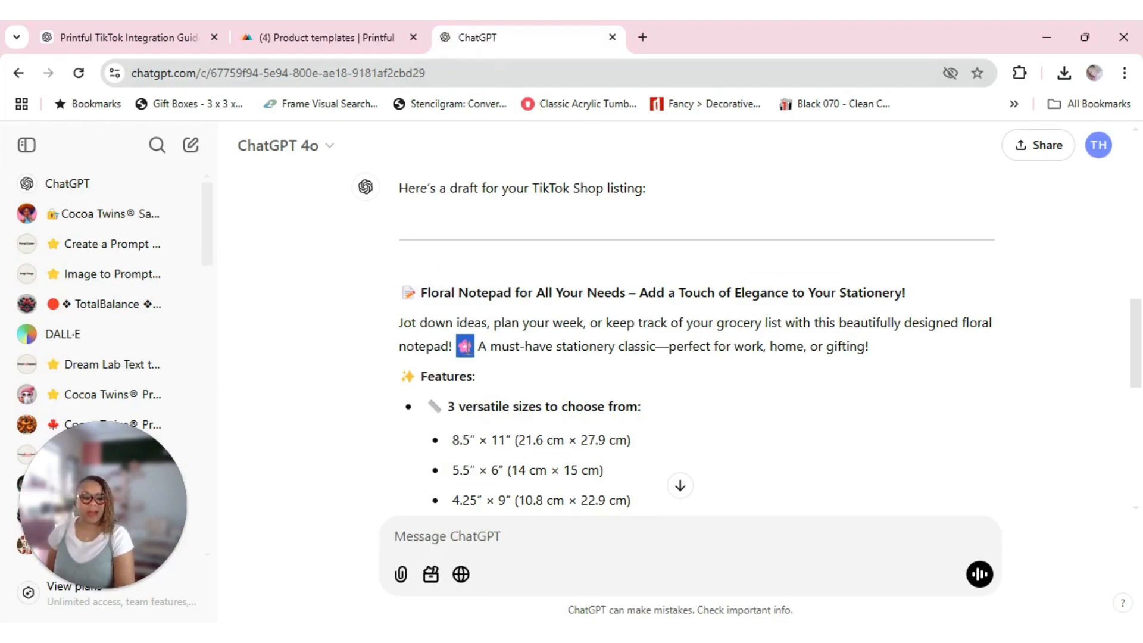
right_click(463, 352)
left_click(487, 368)
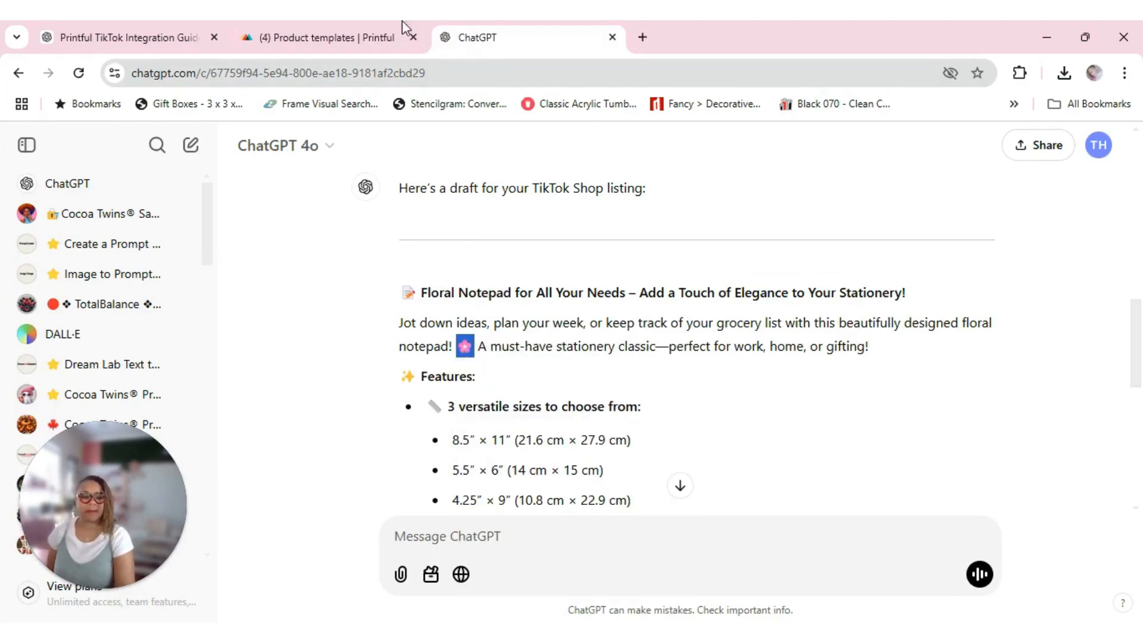
left_click(333, 39)
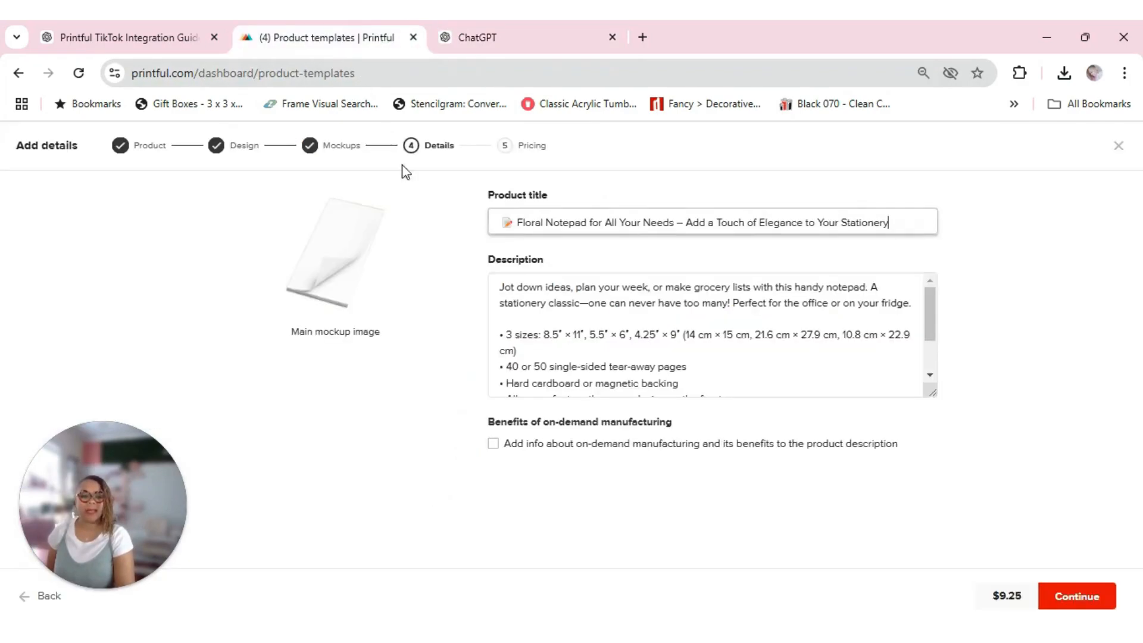
double_click(506, 223)
right_click(506, 231)
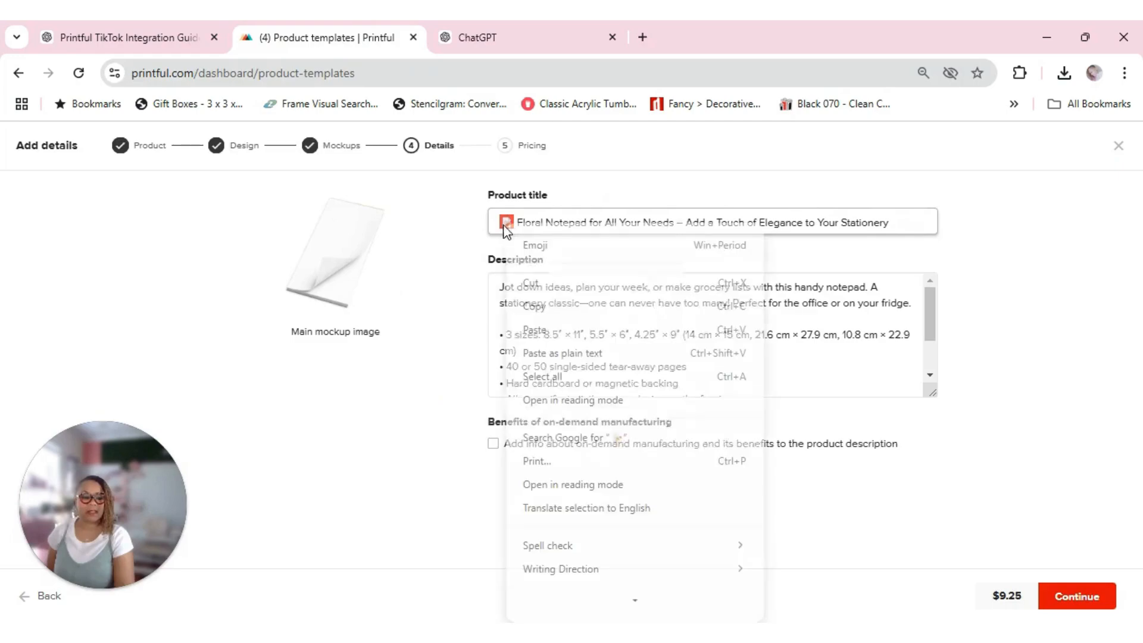
left_click(534, 331)
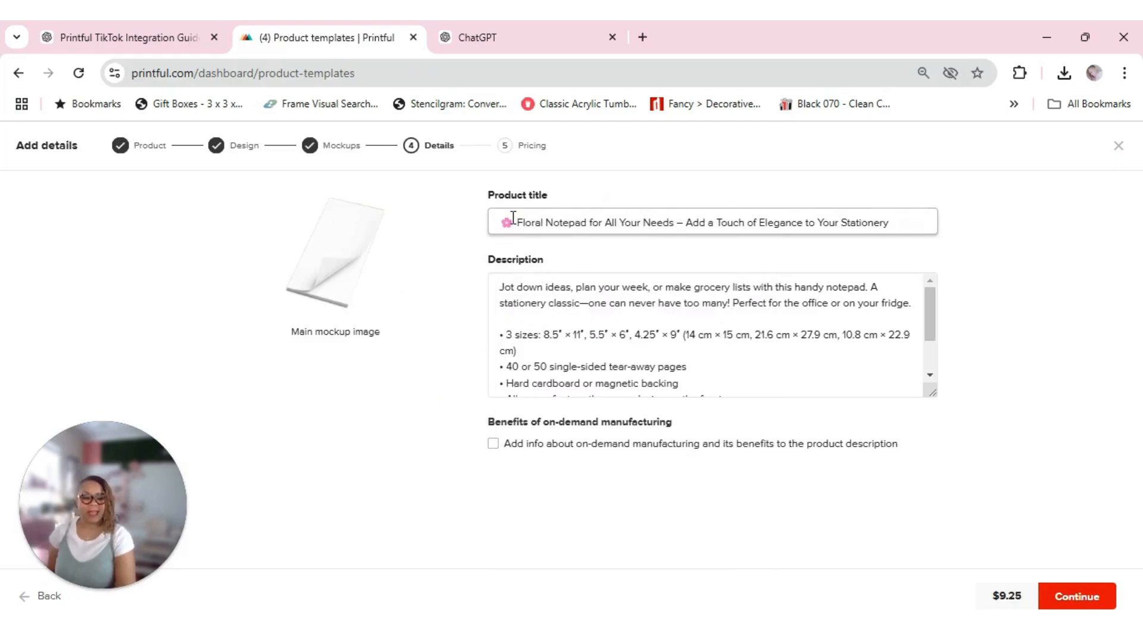
- Switch to ChatGPT and copy the listing body from "Jot down ideas" through "make this stunning notepad yours today!" including the closing emoji
left_click(461, 36)
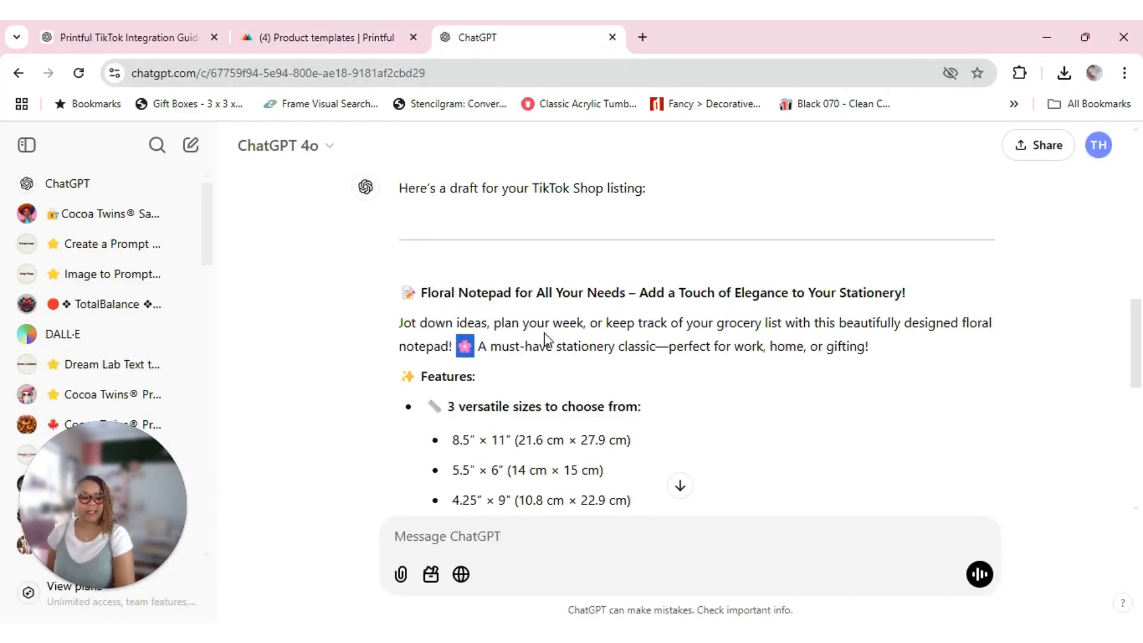
left_click_drag(400, 329, 599, 430)
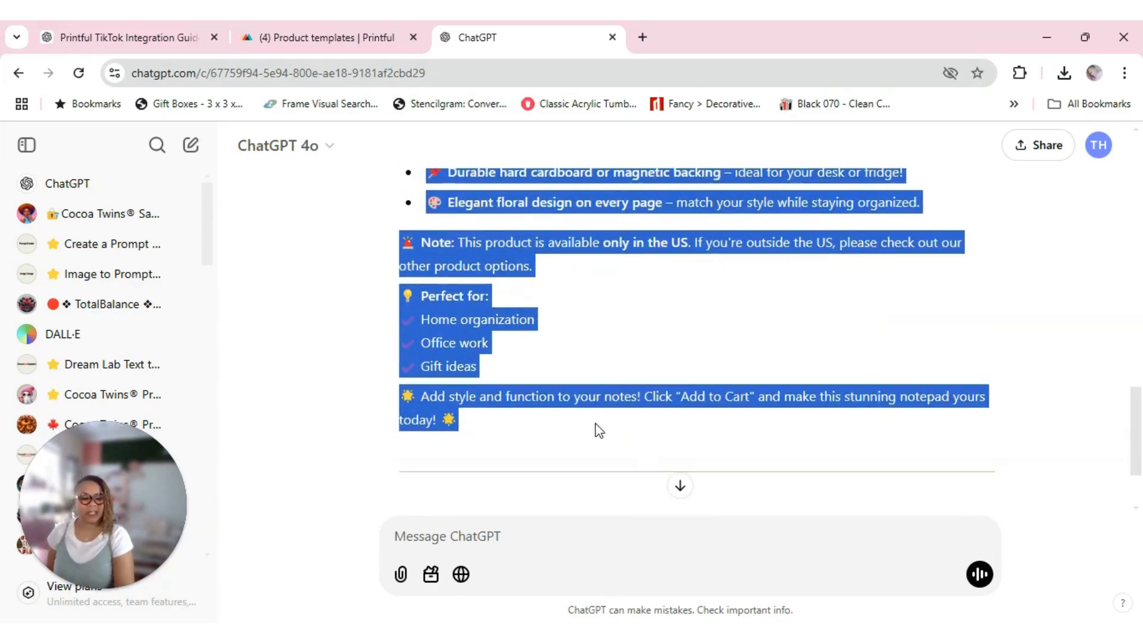
right_click(453, 406)
left_click(451, 184)
- Switch back to Printful and replace the entire product description with the copied ChatGPT listing text
left_click(357, 37)
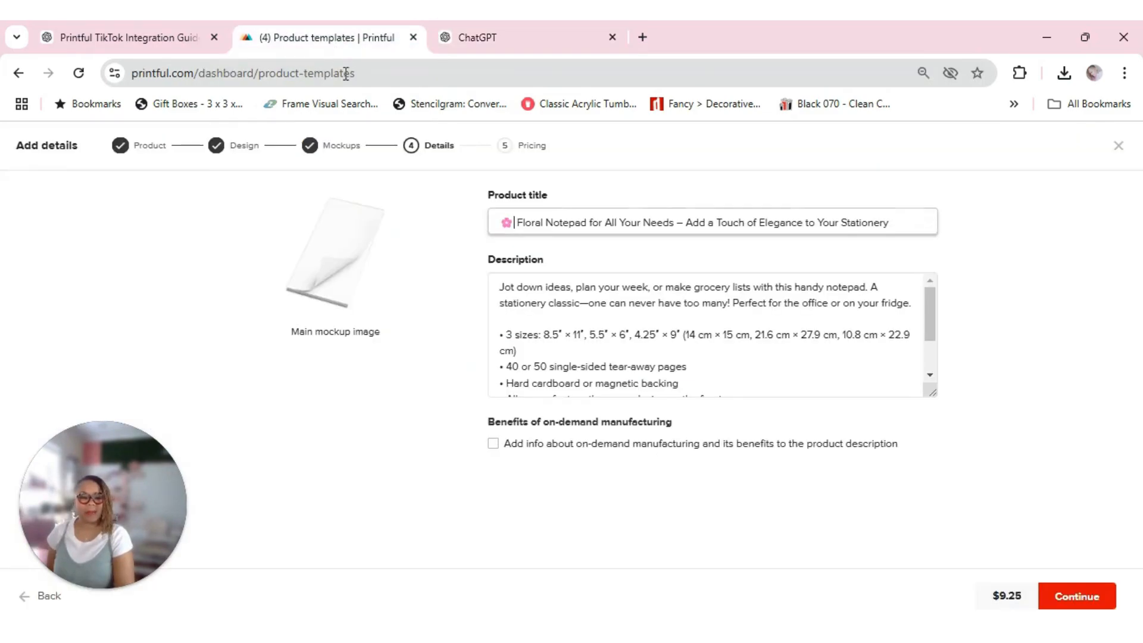
left_click_drag(494, 289, 715, 387)
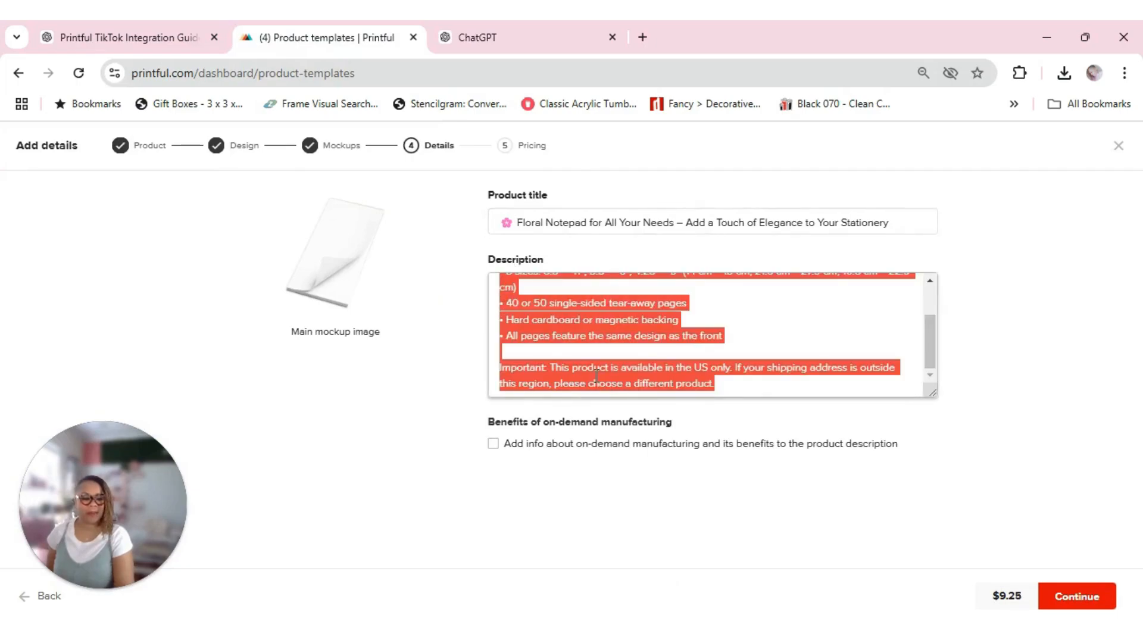
right_click(595, 373)
left_click(651, 173)
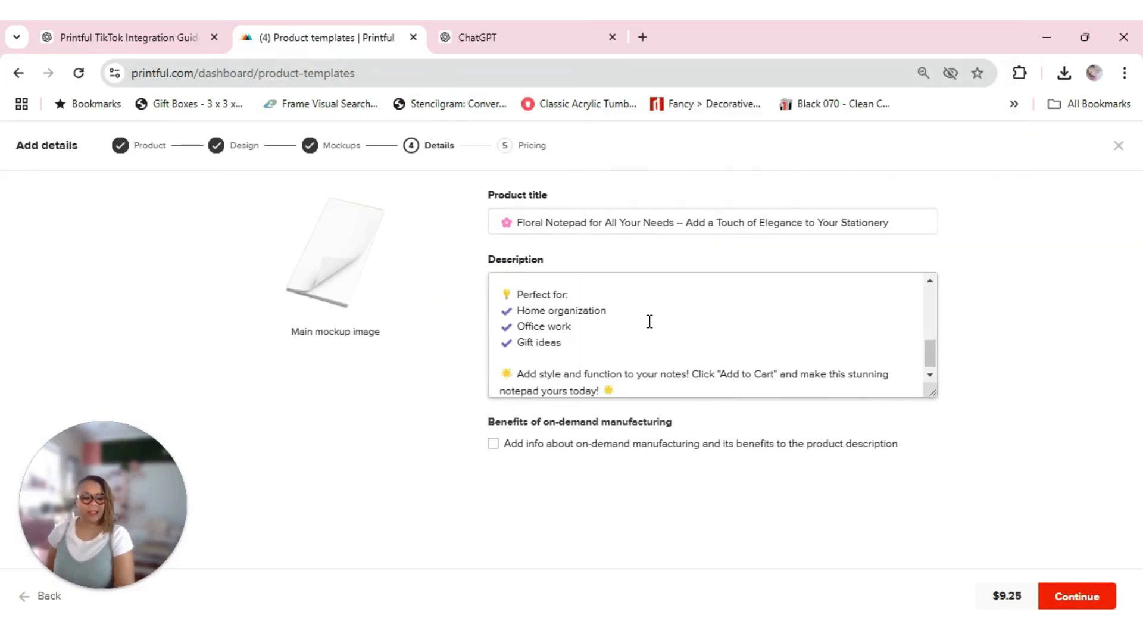
- Delete the 8.5″ × 11″ and 5.5″ × 6″ size lines from the description, including their line breaks
scroll(646, 325, "up", 3)
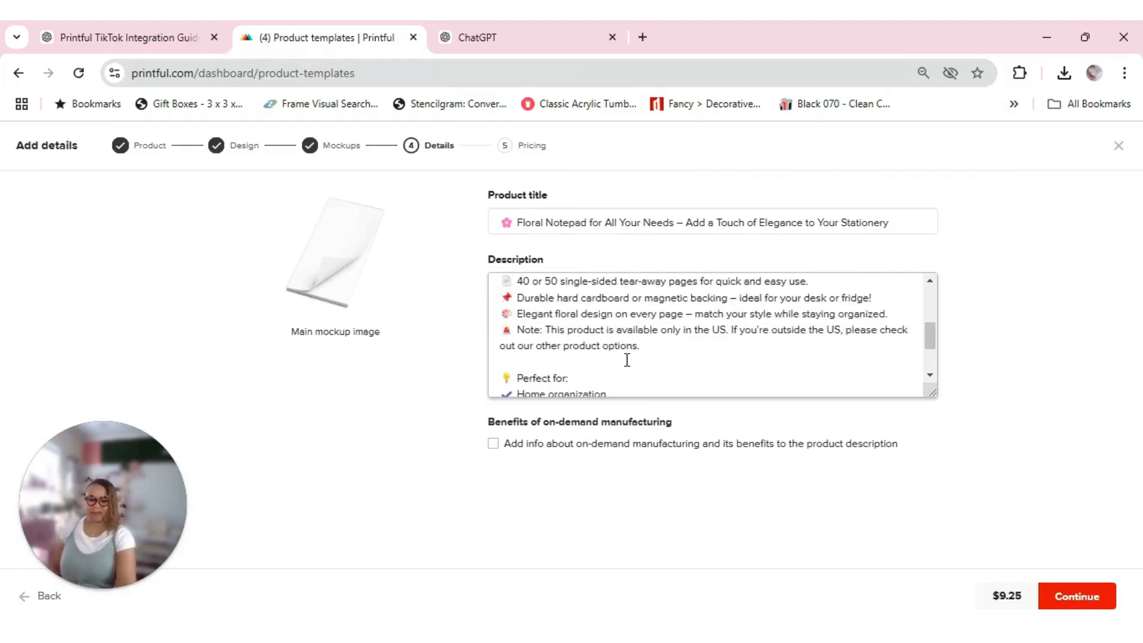
scroll(627, 361, "up", 2)
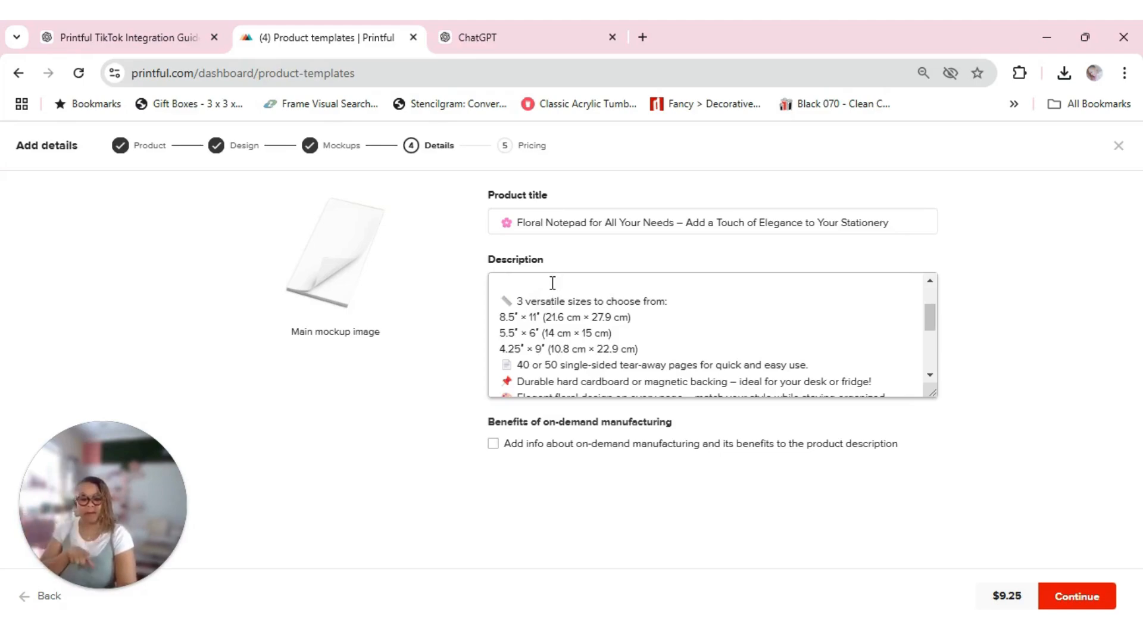
left_click_drag(501, 317, 627, 322)
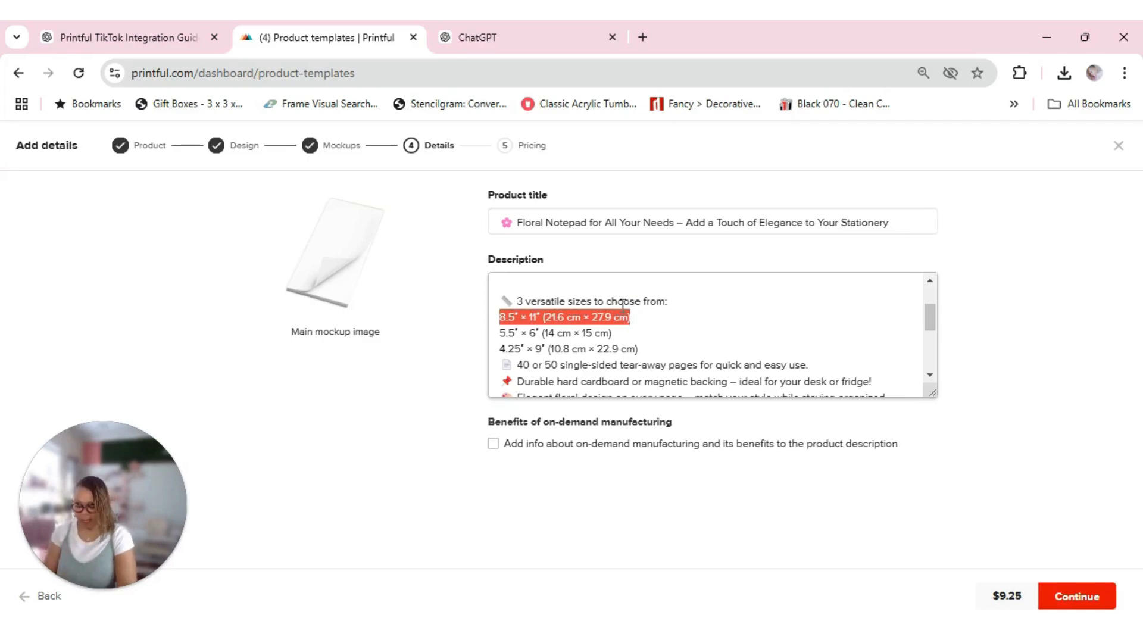
key("BackSpace")
key("BackSpace")
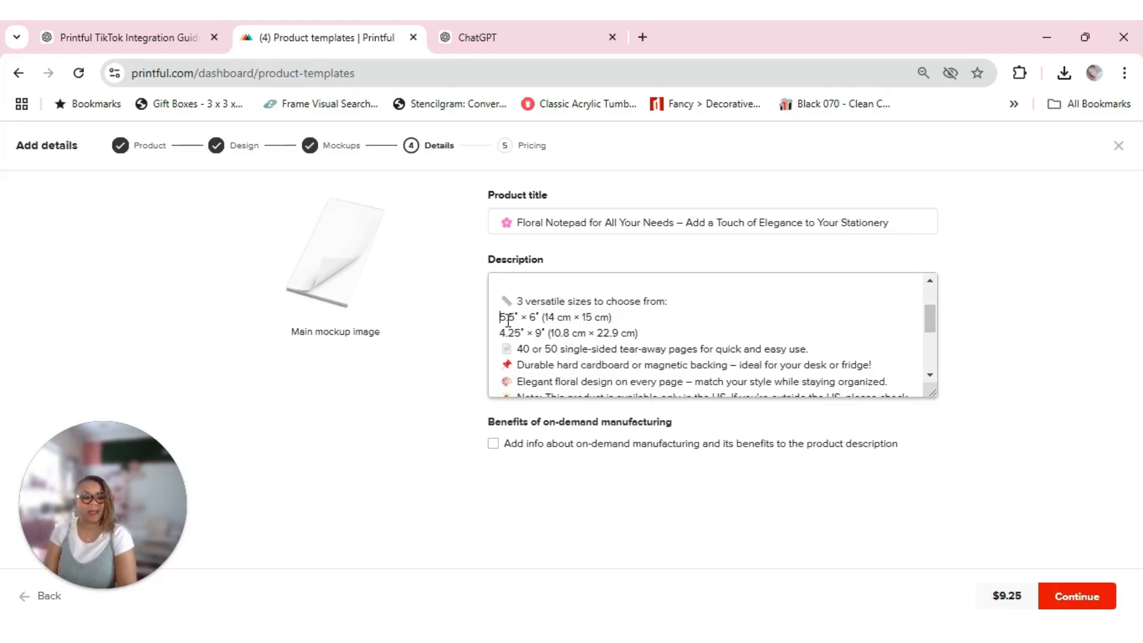
left_click_drag(500, 317, 632, 323)
key("BackSpace")
key("BackSpace")
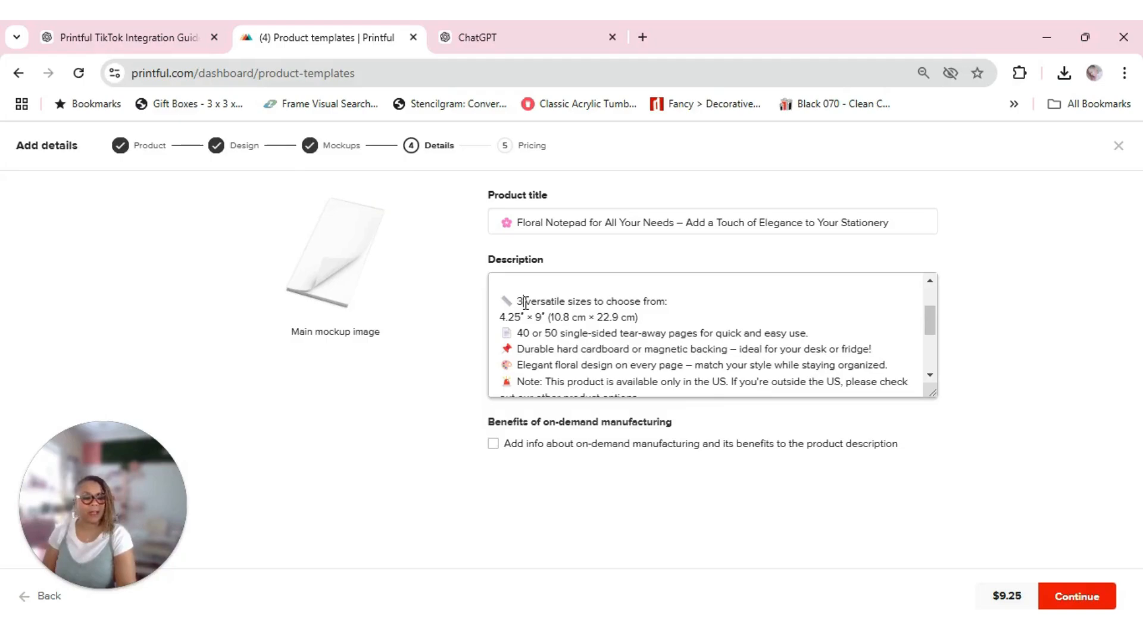
- Remove the "3 versatile sizes to choose from:" line and the blank line above it from the description
left_click_drag(522, 303, 665, 303)
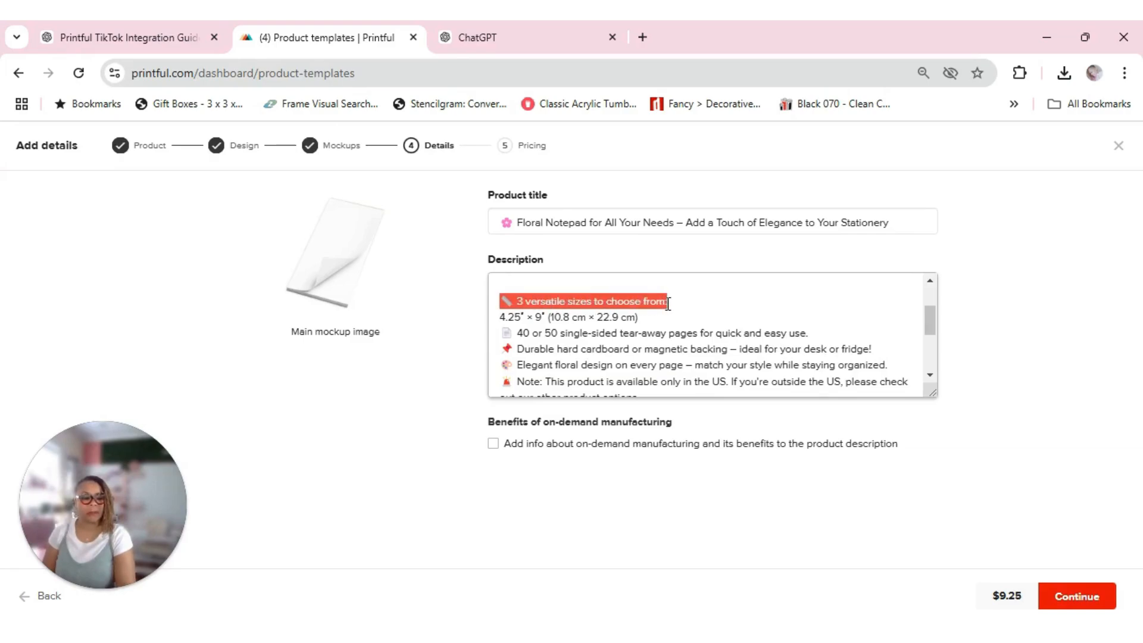
key("BackSpace")
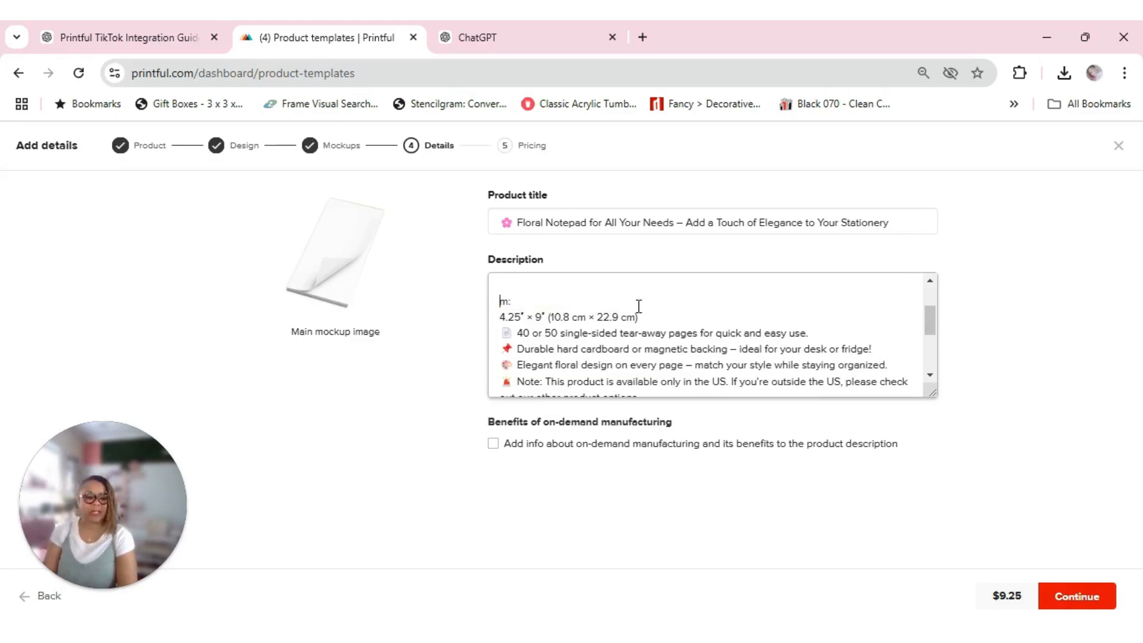
key("BackSpace")
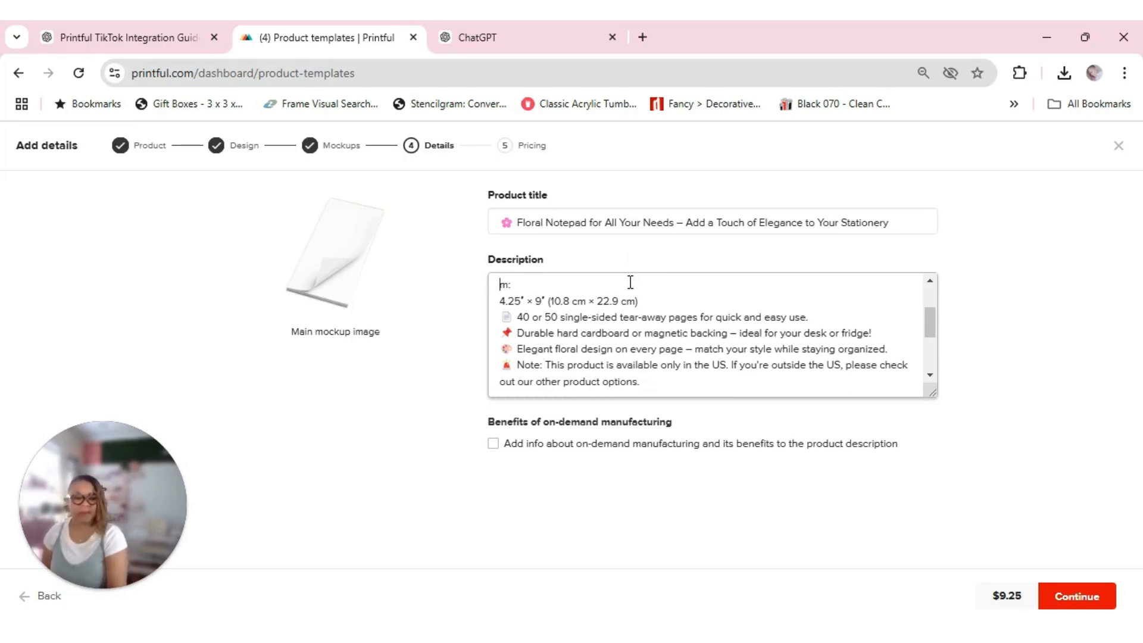
key("Delete")
key("Delete")
key("Delete")
- Review the edited description from the introduction through the features, note and "Perfect for" sections
scroll(565, 336, "up", 3)
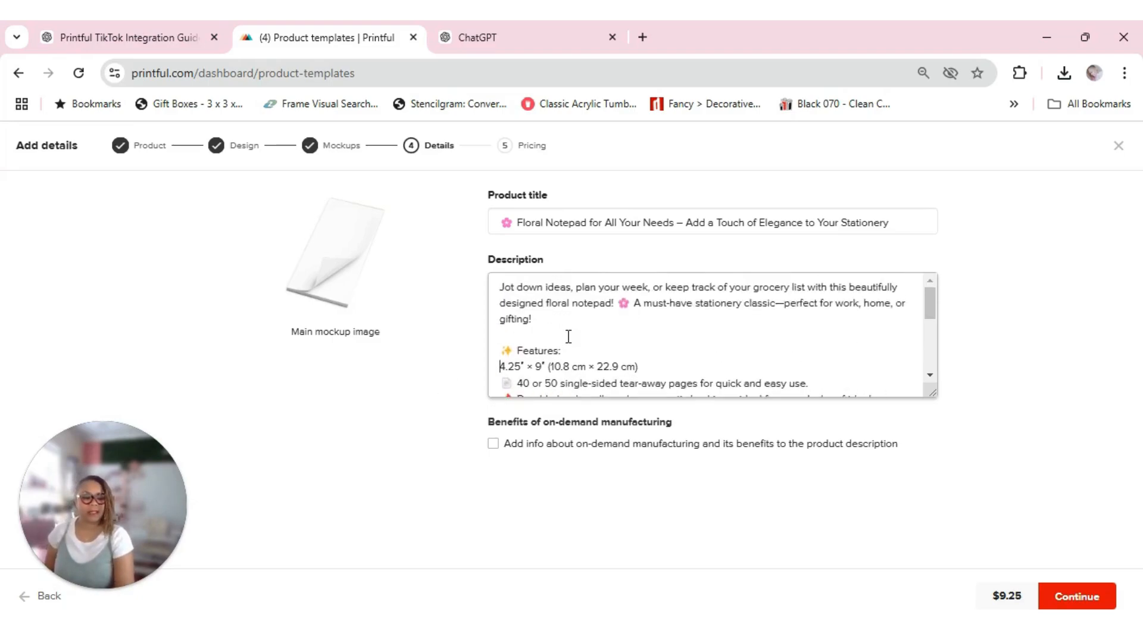
scroll(569, 336, "down", 2)
scroll(567, 316, "up", 2)
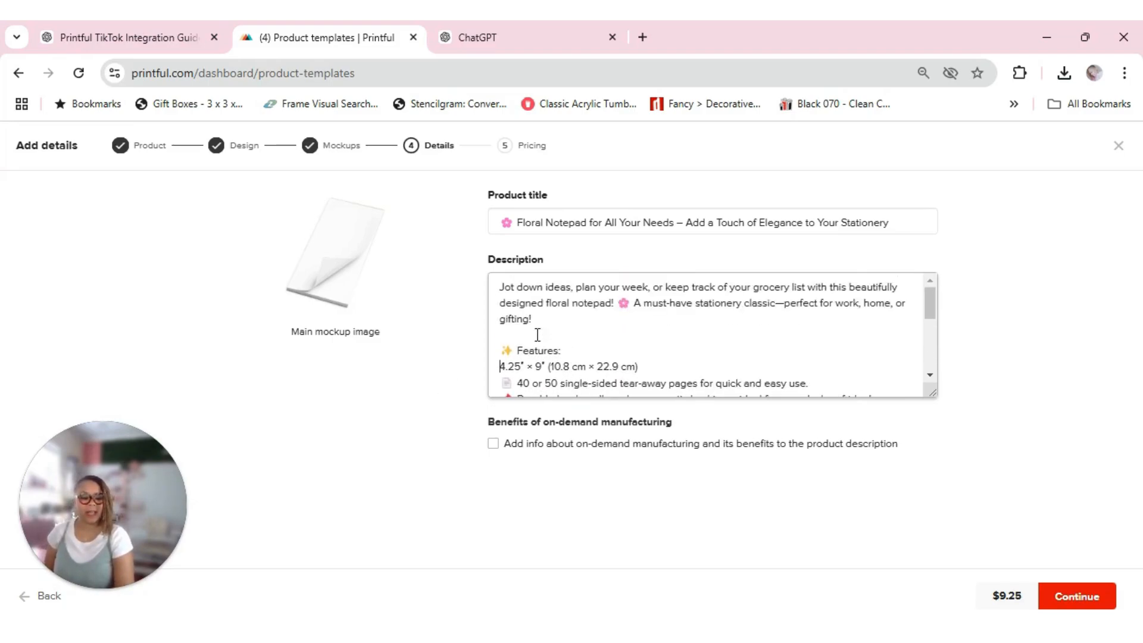
left_click(530, 334)
scroll(651, 328, "down", 2)
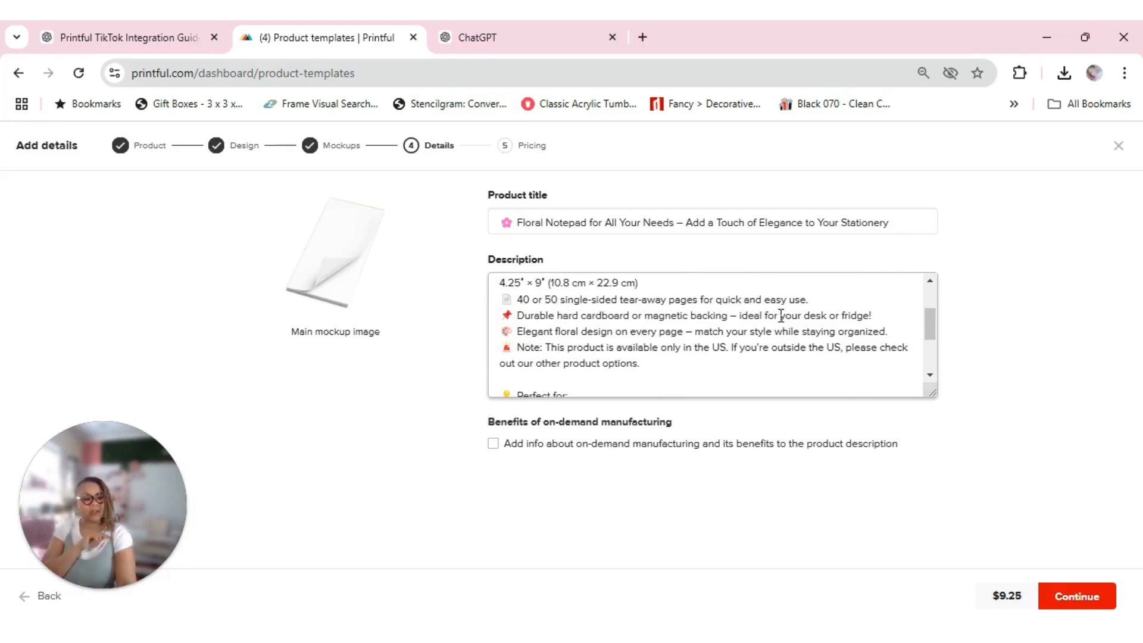
scroll(679, 326, "down", 2)
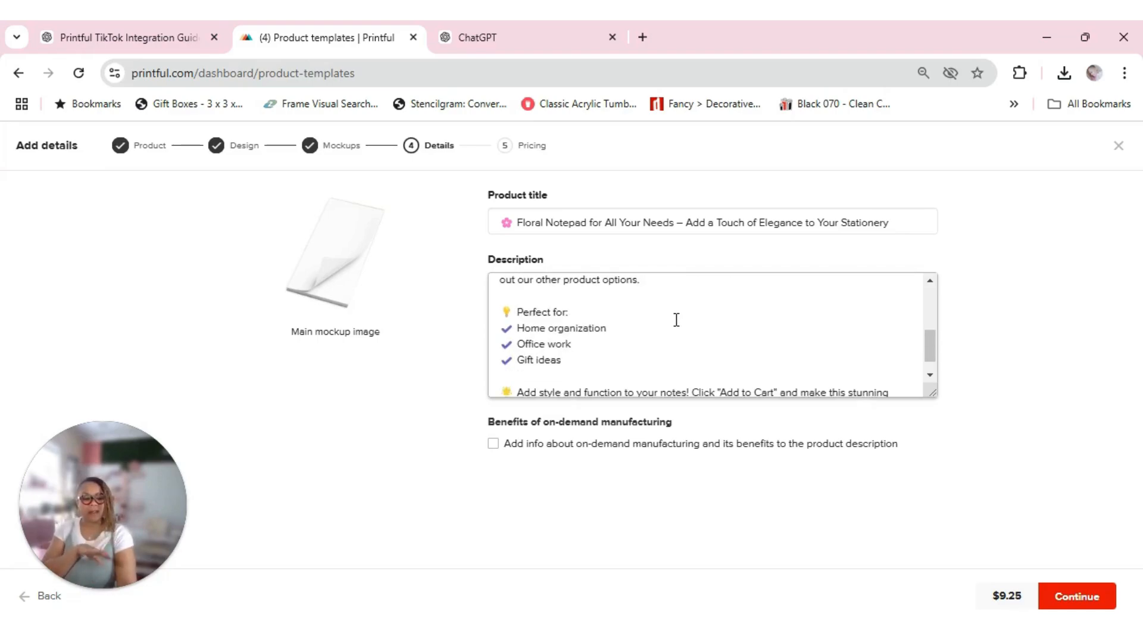
scroll(676, 318, "up", 5)
scroll(676, 315, "down", 3)
scroll(674, 310, "up", 3)
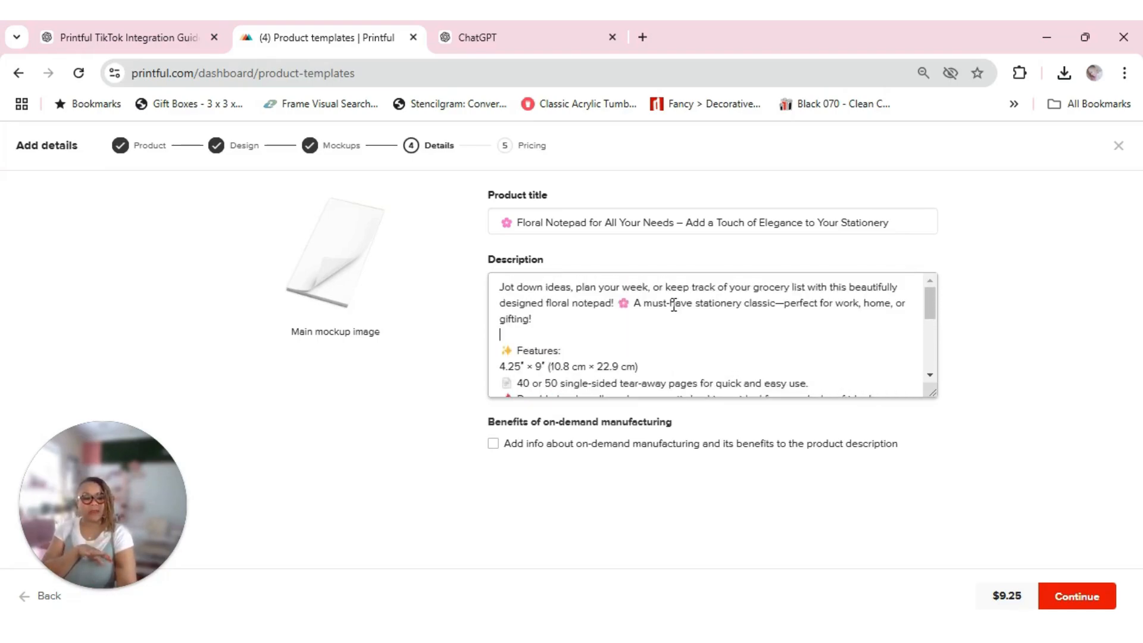
scroll(671, 305, "down", 2)
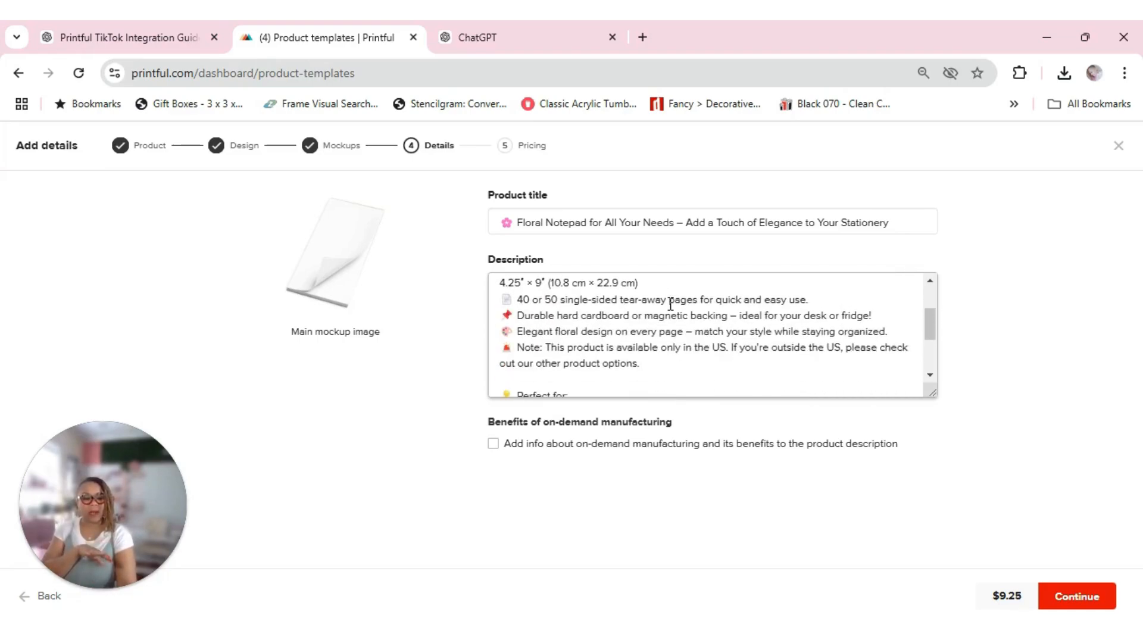
- Copy the flower emoji from the product title and paste it before the 4.25″ × 9″ size line in the description
double_click(506, 222)
right_click(506, 222)
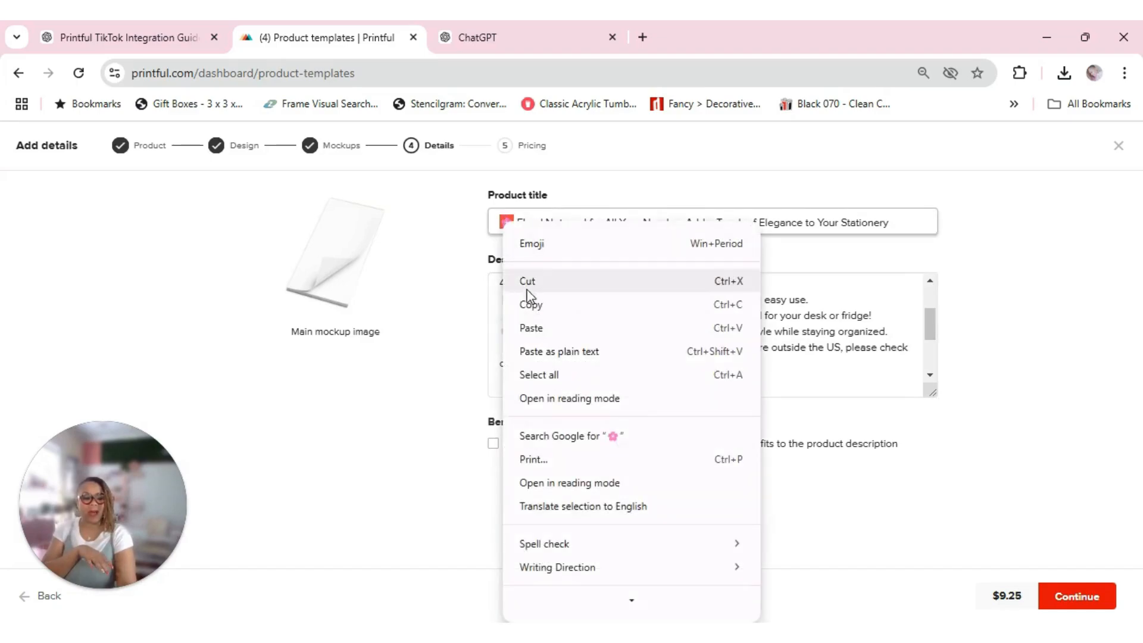
left_click(531, 305)
left_click(502, 285)
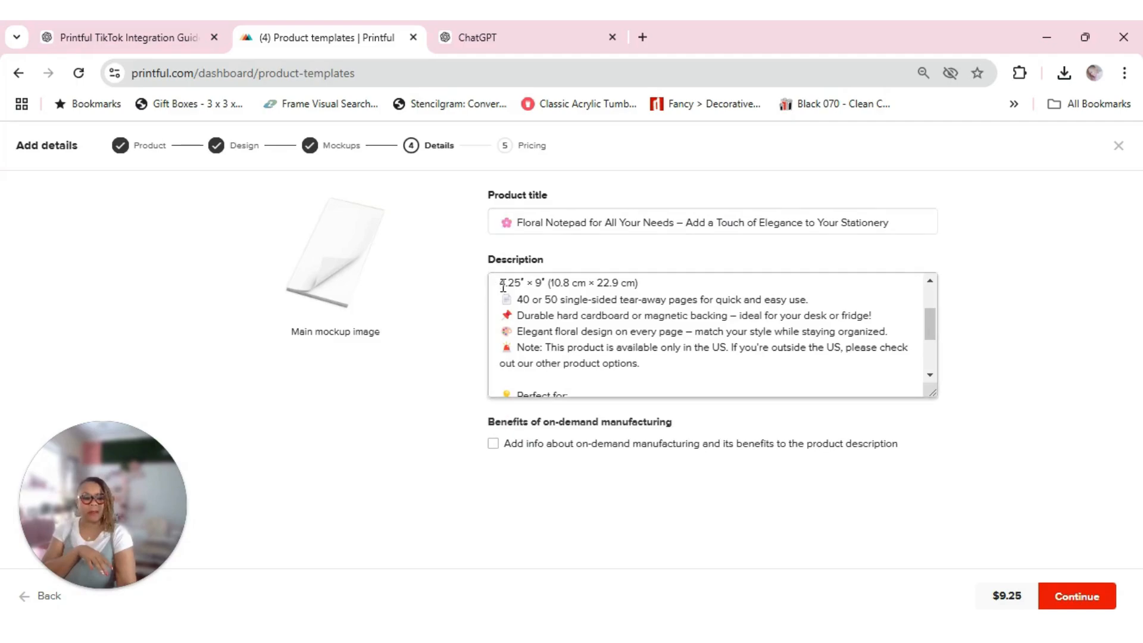
right_click(501, 283)
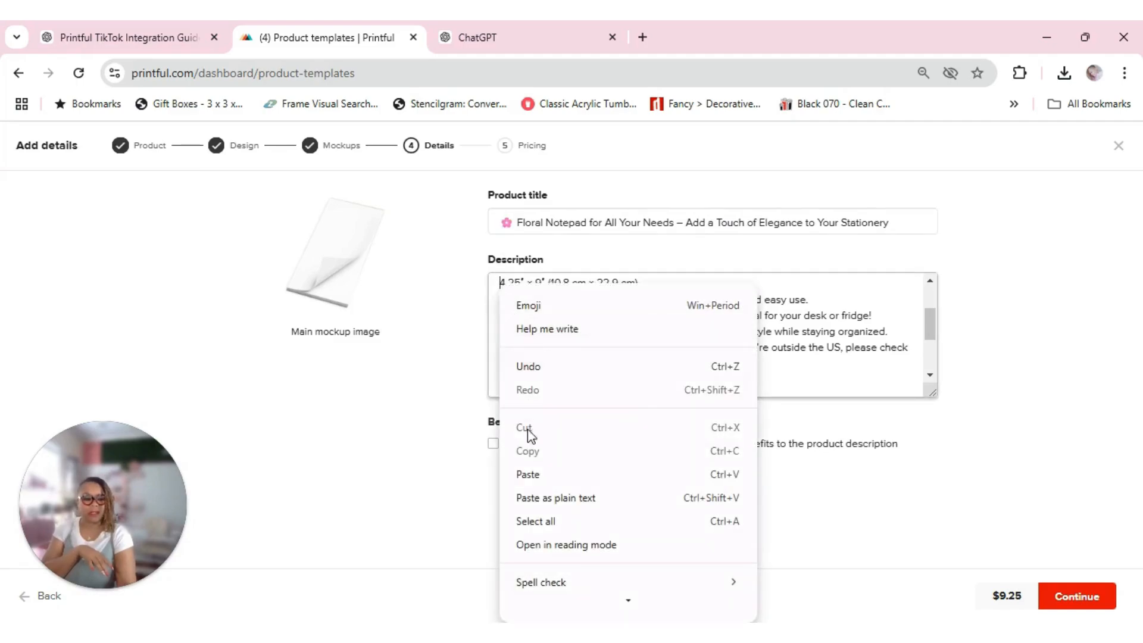
left_click(527, 474)
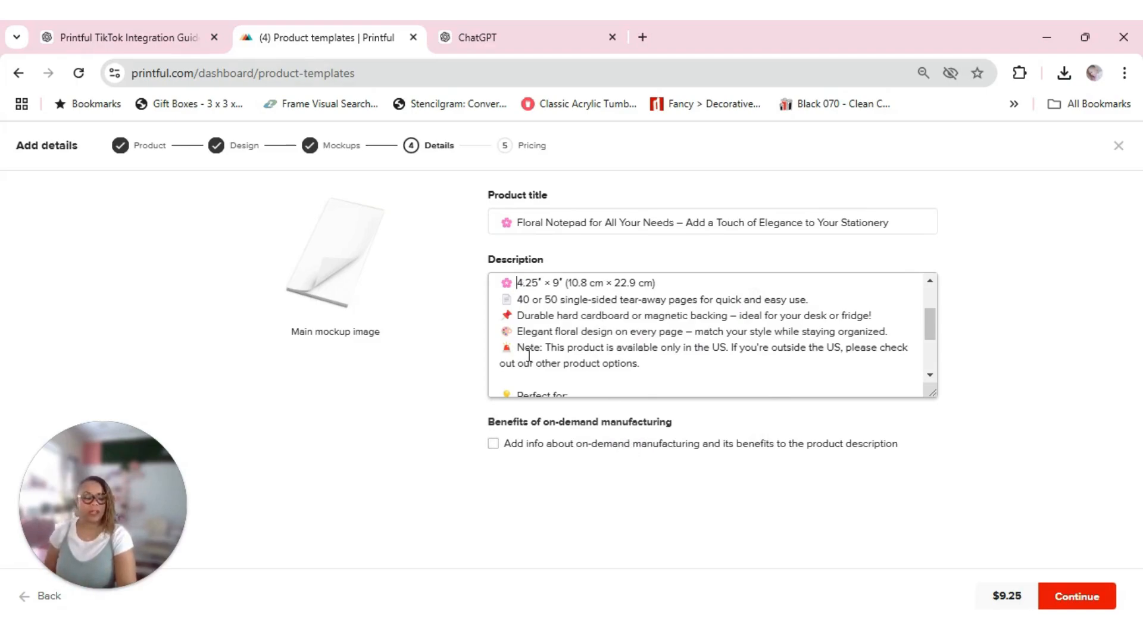
- Check the rest of the description through its closing line and continue to product pricing
scroll(611, 283, "down", 3)
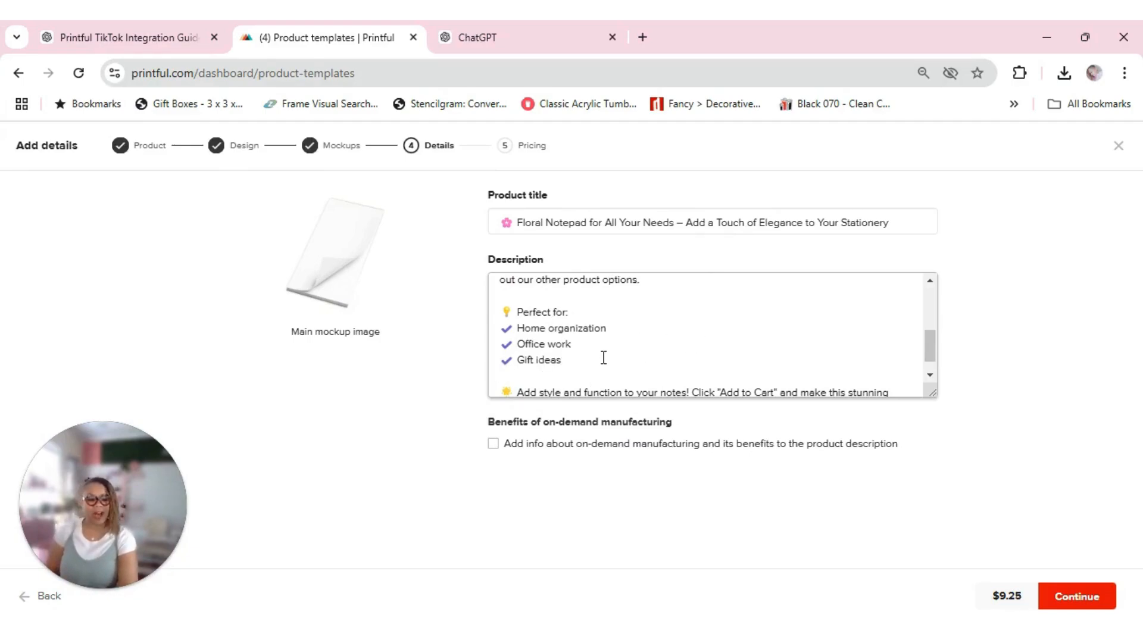
scroll(603, 358, "down", 1)
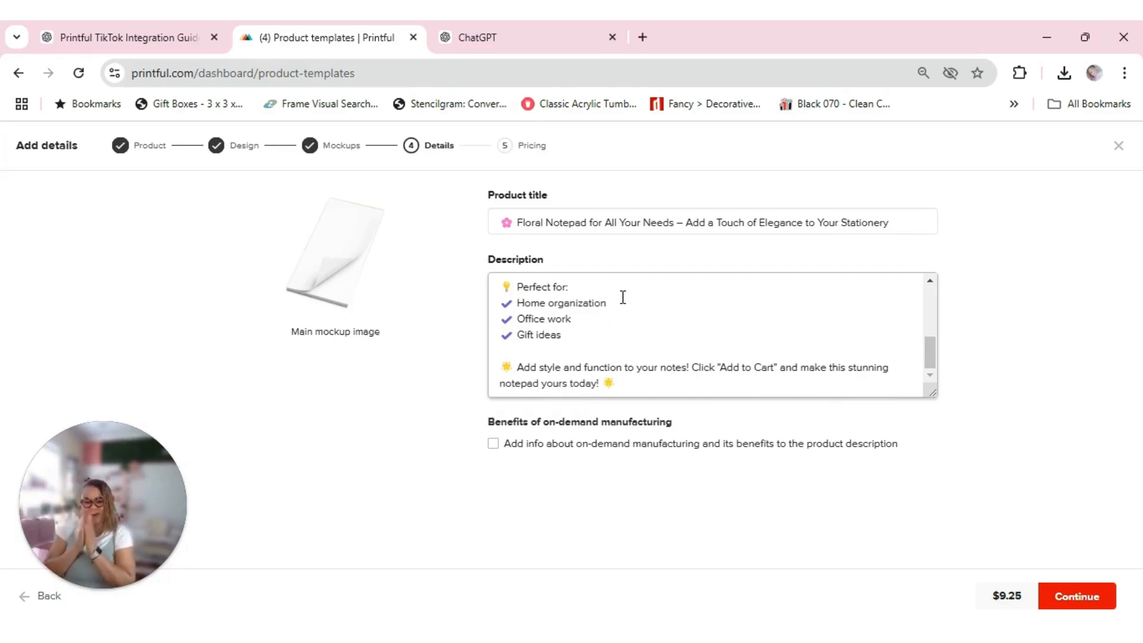
left_click(1078, 600)
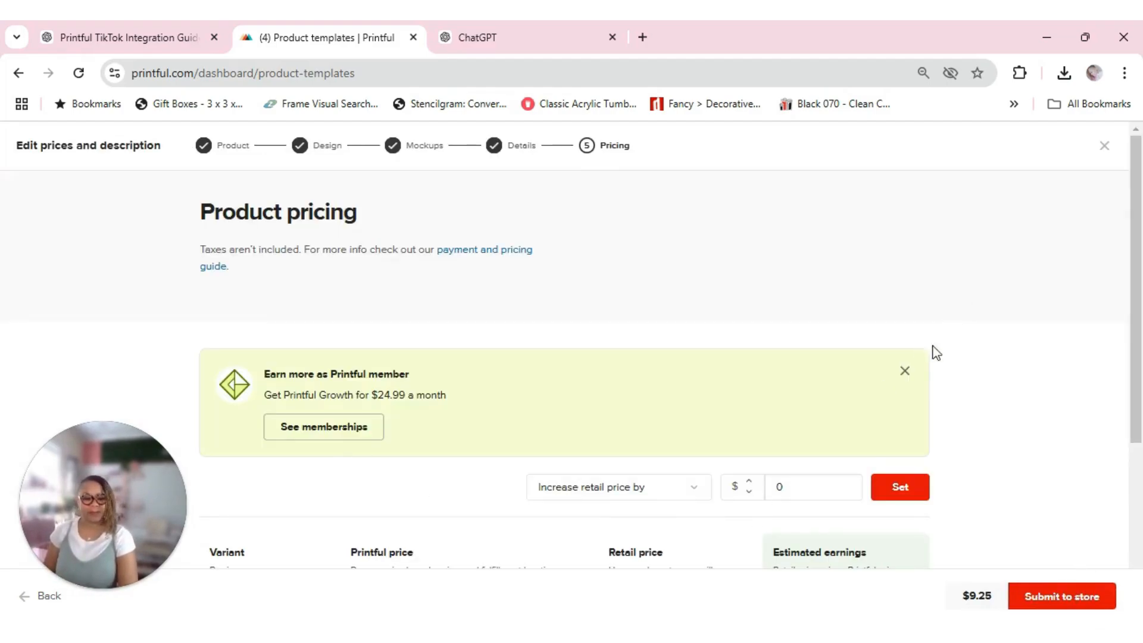
- Raise the 4.25″×9″ Magnetic variant's retail price to $12.25 and submit the product to the store
scroll(860, 357, "down", 3)
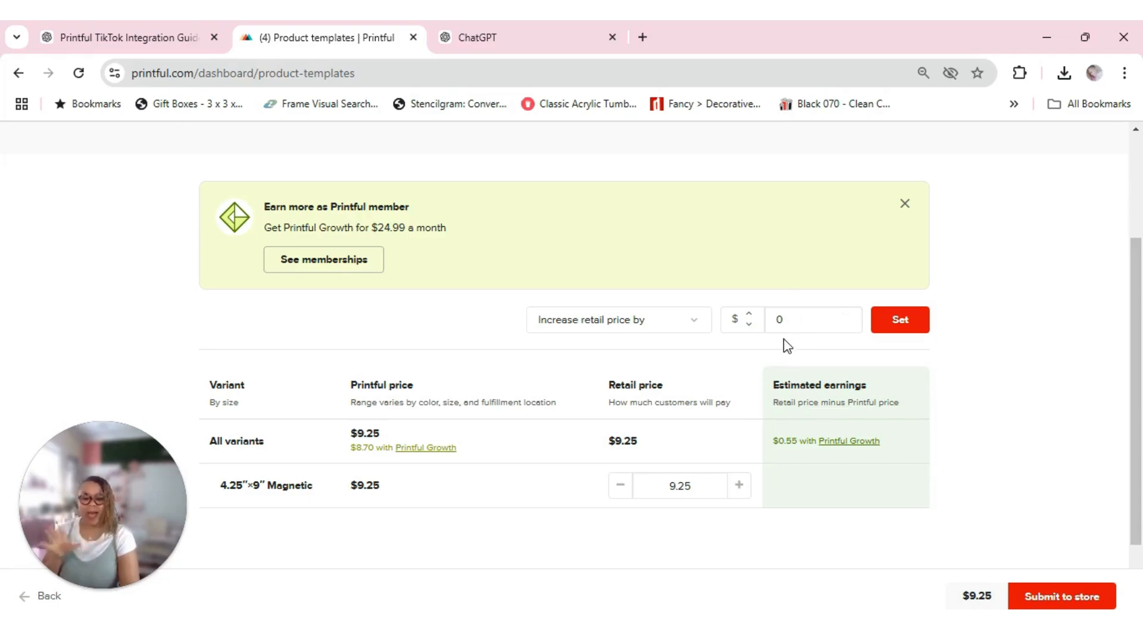
left_click(740, 485)
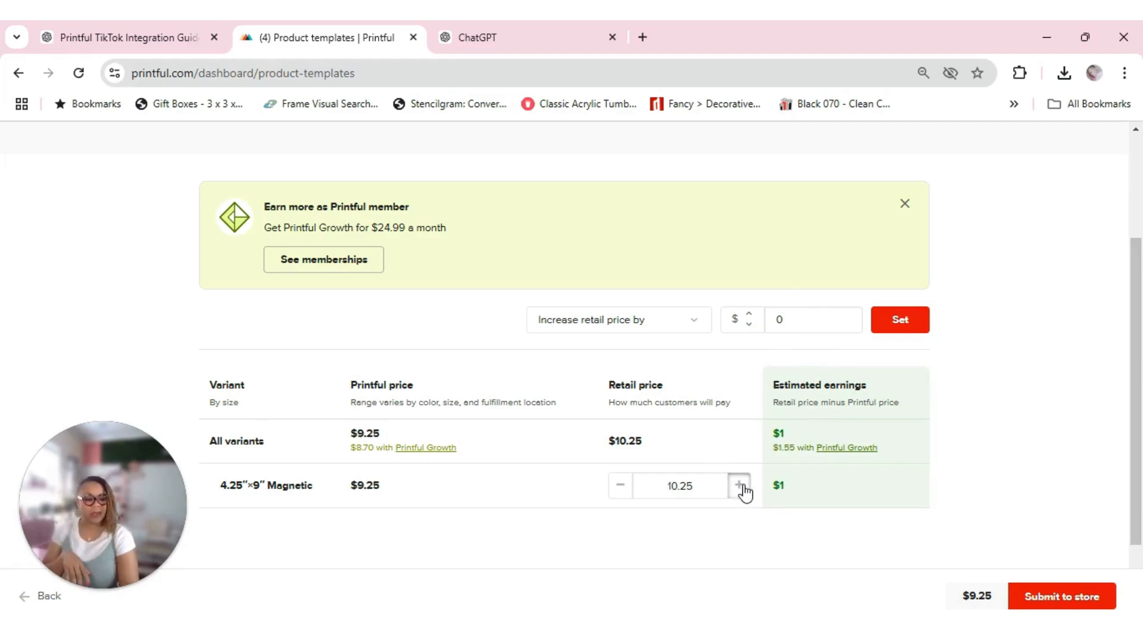
left_click(740, 486)
left_click(740, 485)
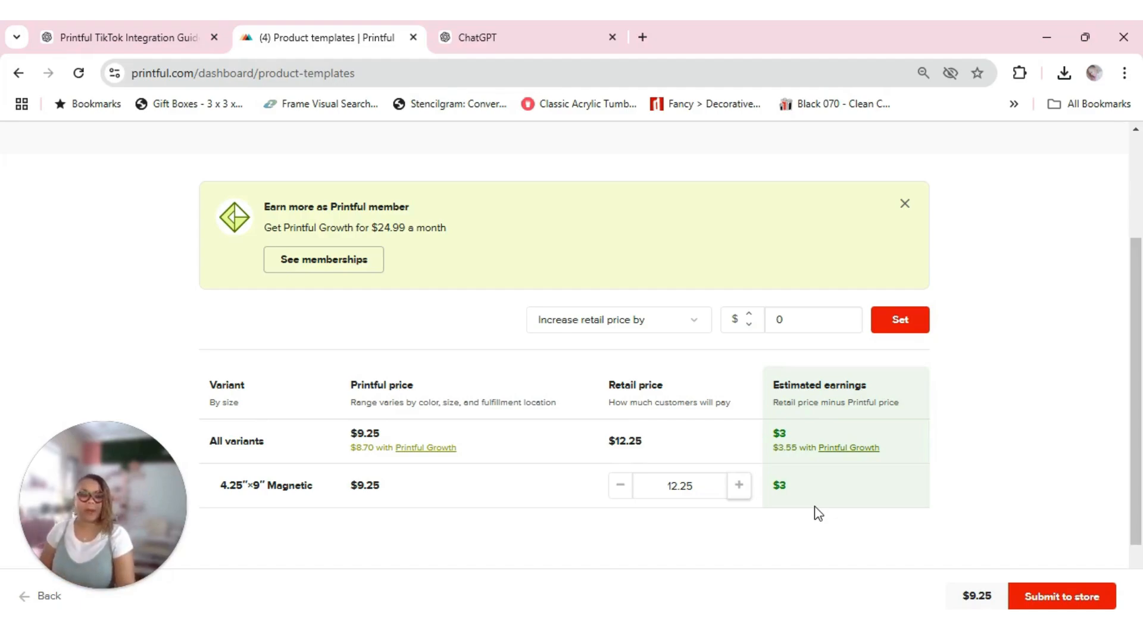
left_click(1051, 600)
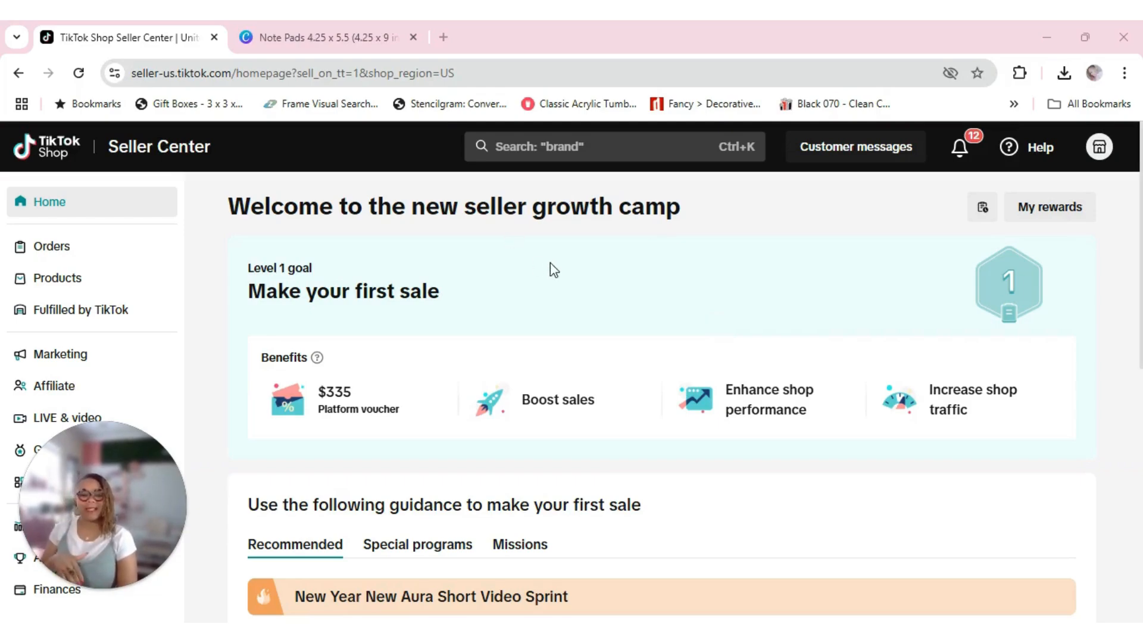
- In TikTok Shop Seller Center, open the list of managed products and locate the Floral Notepad listing
left_click(75, 282)
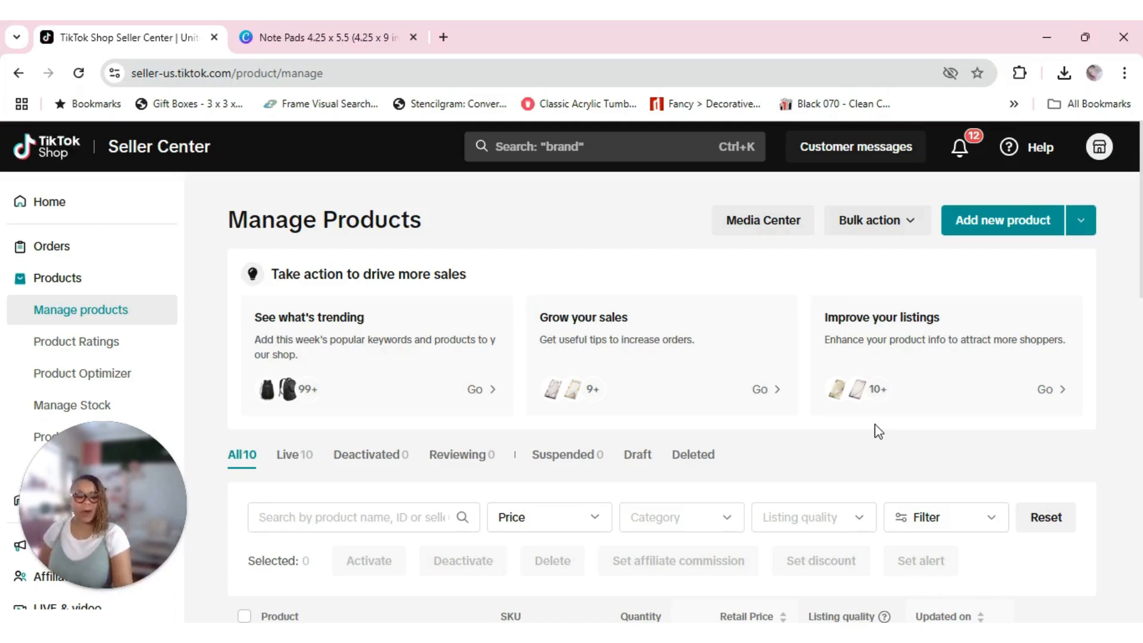
scroll(669, 450, "down", 3)
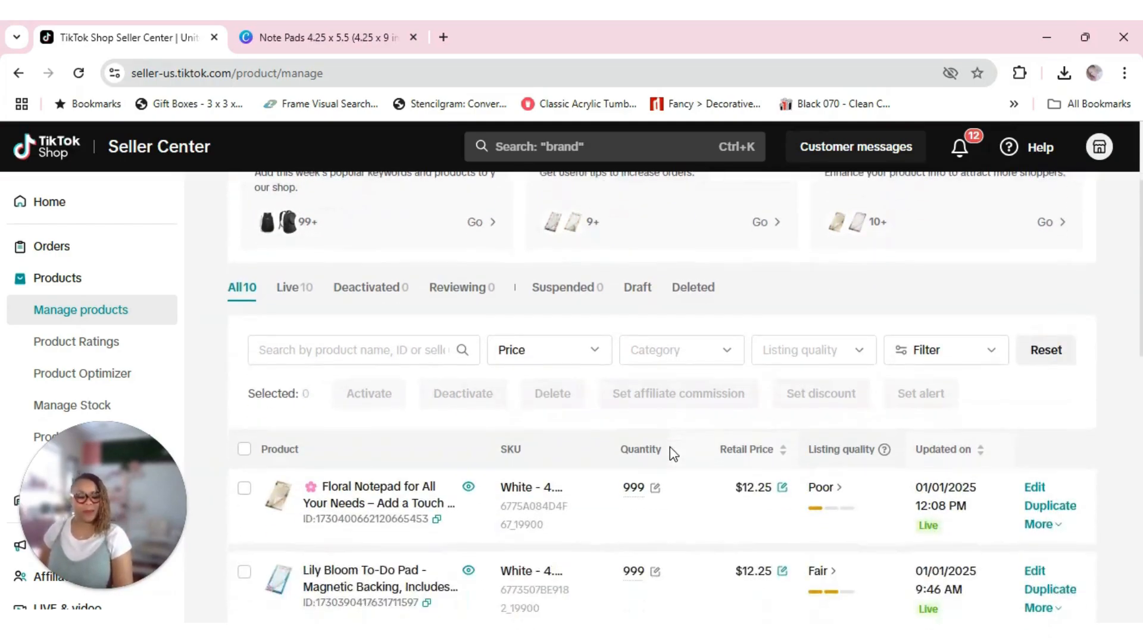
scroll(715, 421, "down", 3)
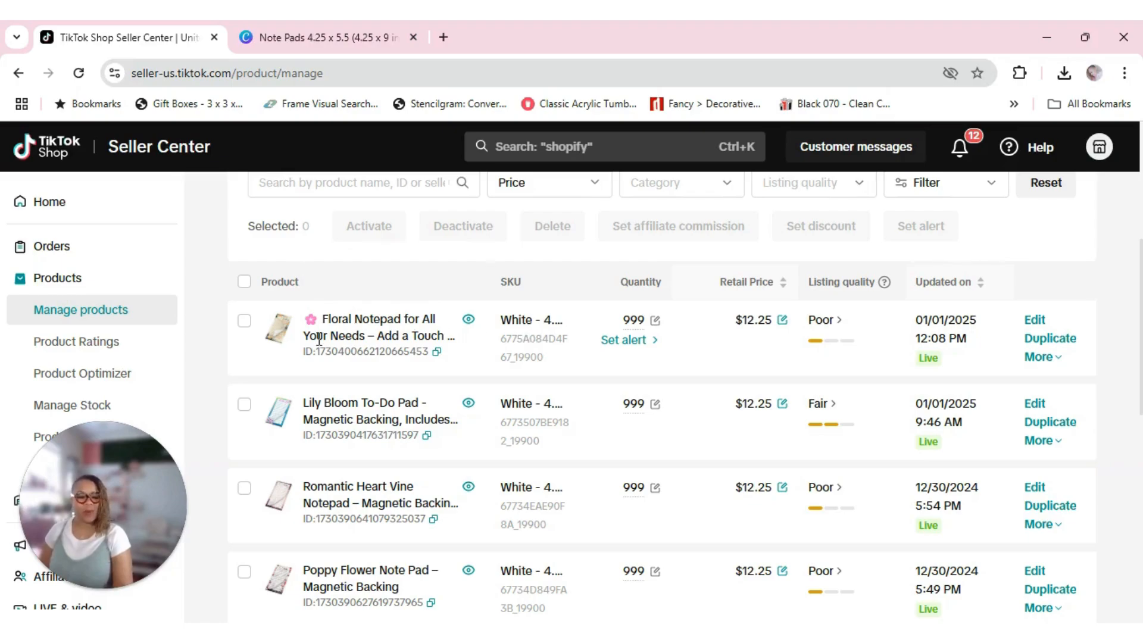
mouse_move(284, 332)
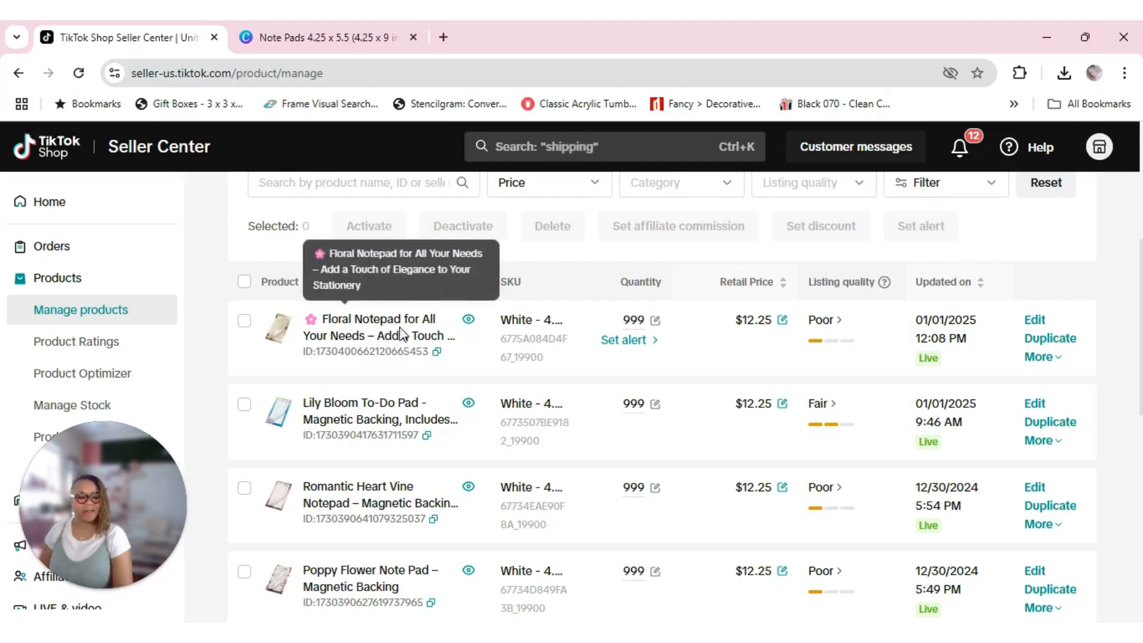
mouse_move(1052, 359)
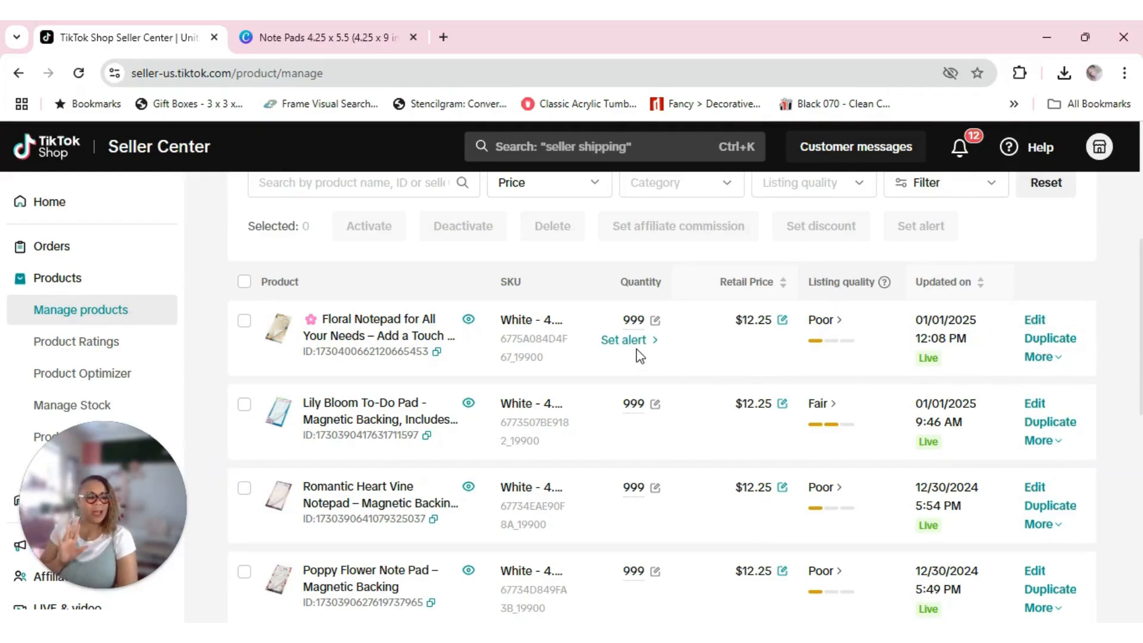
- Open the Floral Notepad's listing quality recommendations and examine the product image requirement
left_click(830, 322)
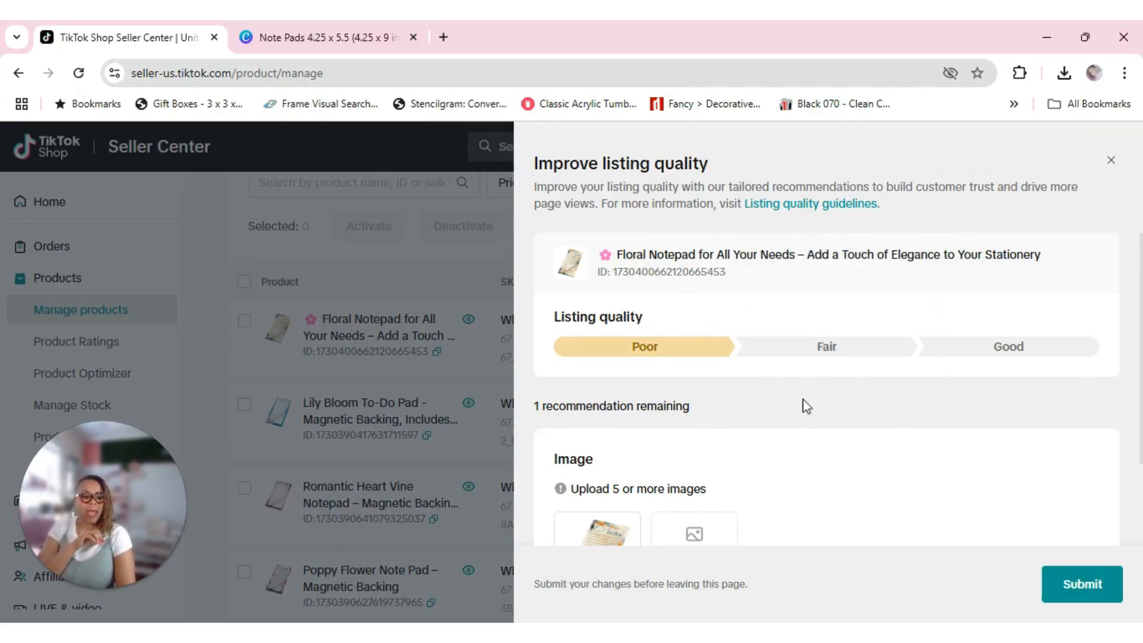
scroll(873, 421, "down", 2)
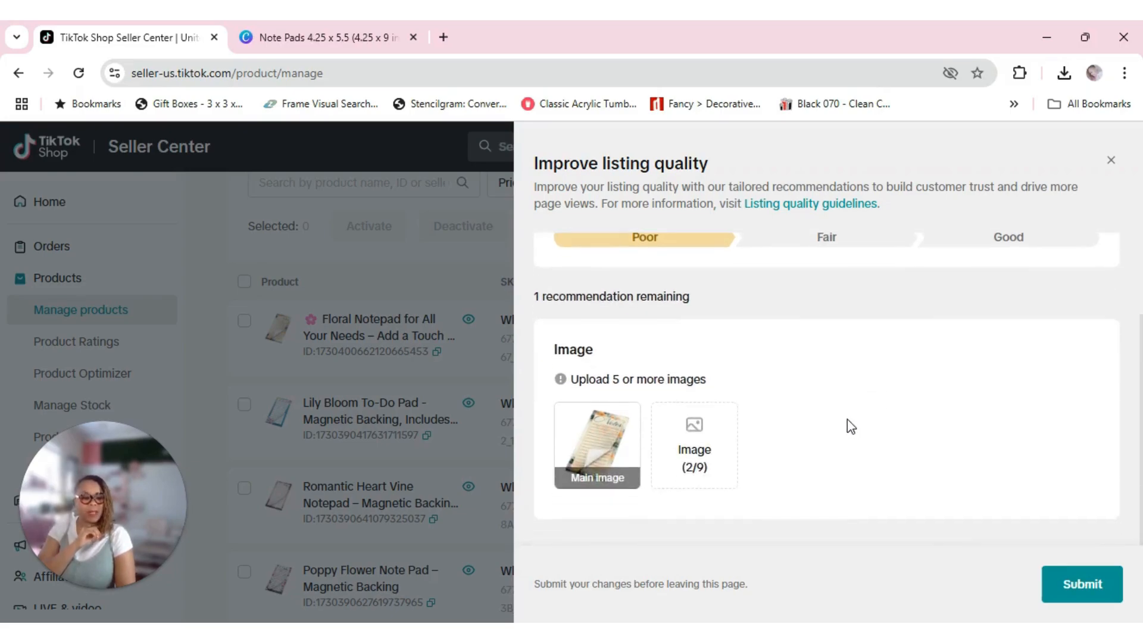
scroll(848, 420, "up", 2)
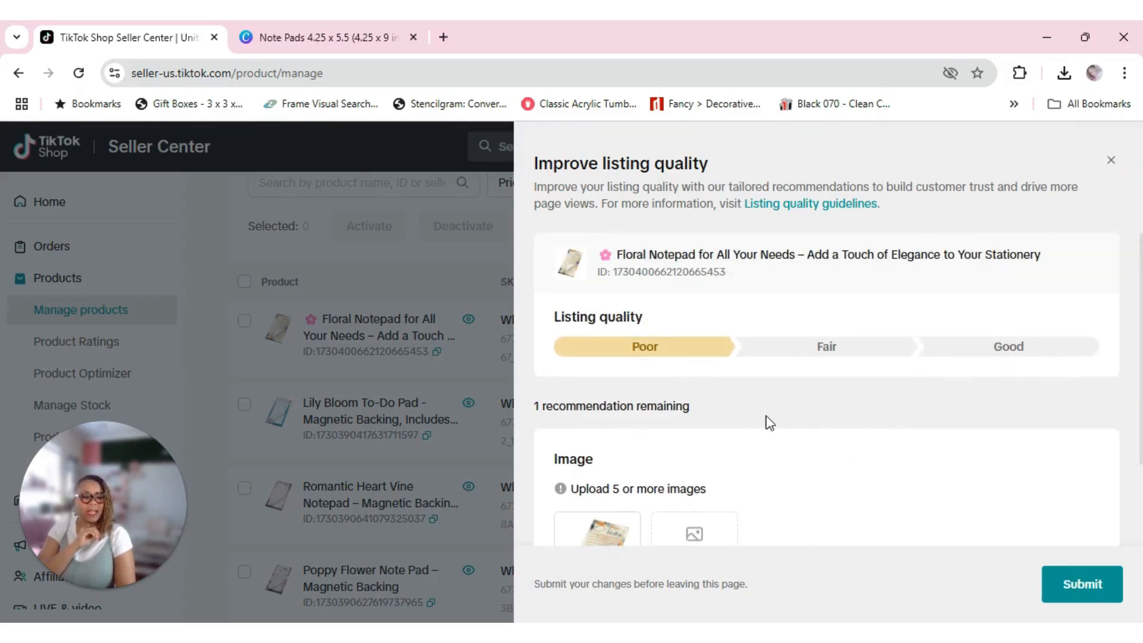
scroll(751, 413, "down", 1)
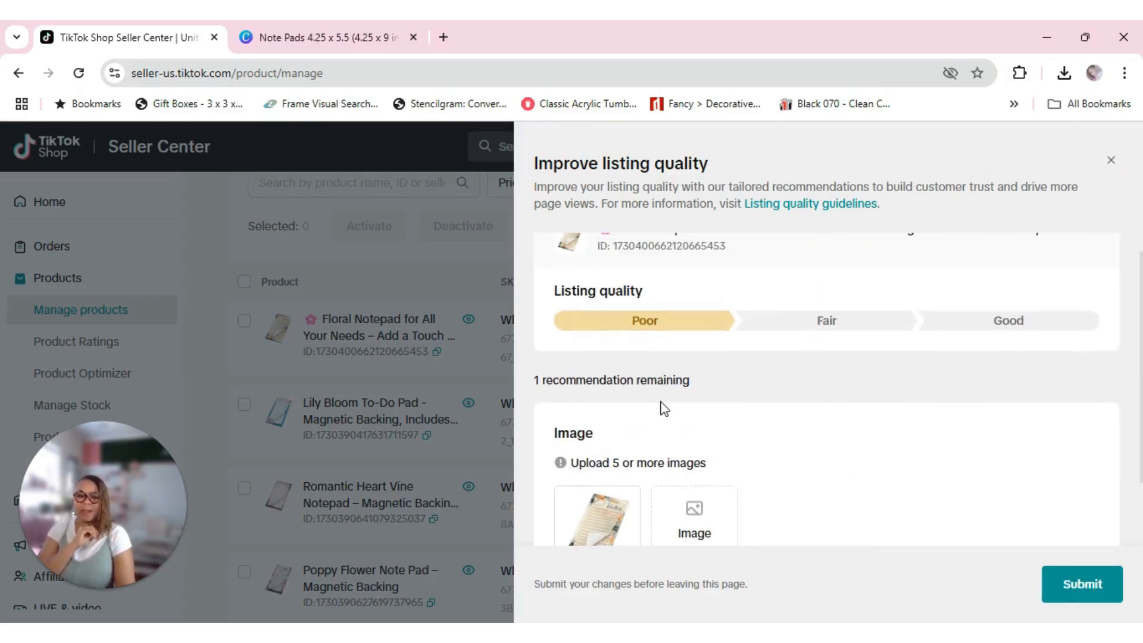
scroll(736, 466, "down", 2)
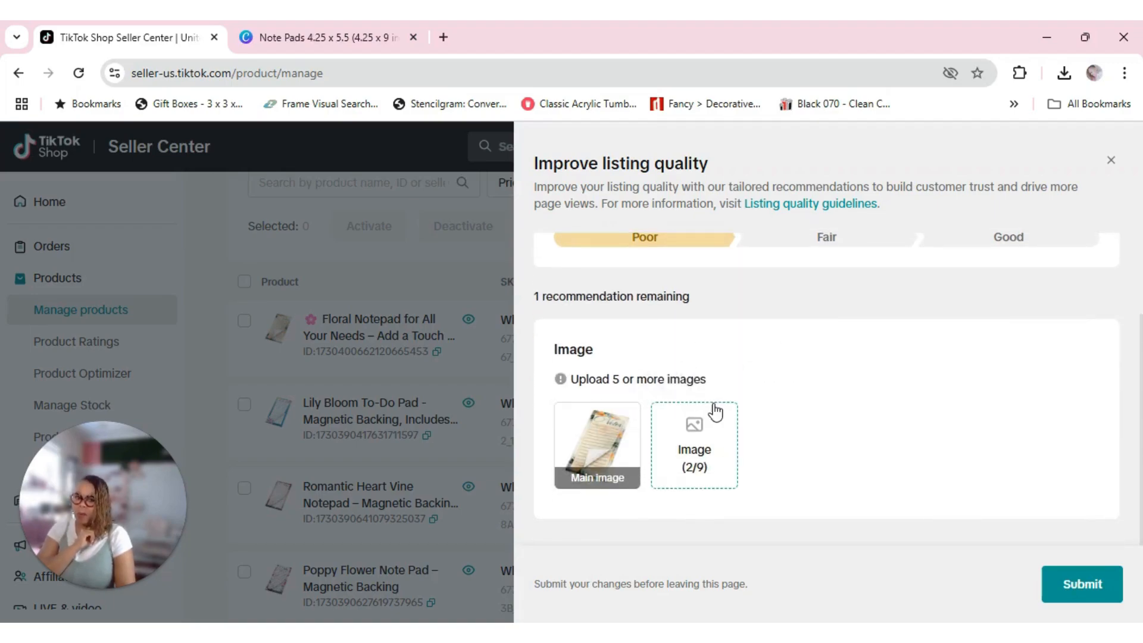
mouse_move(715, 409)
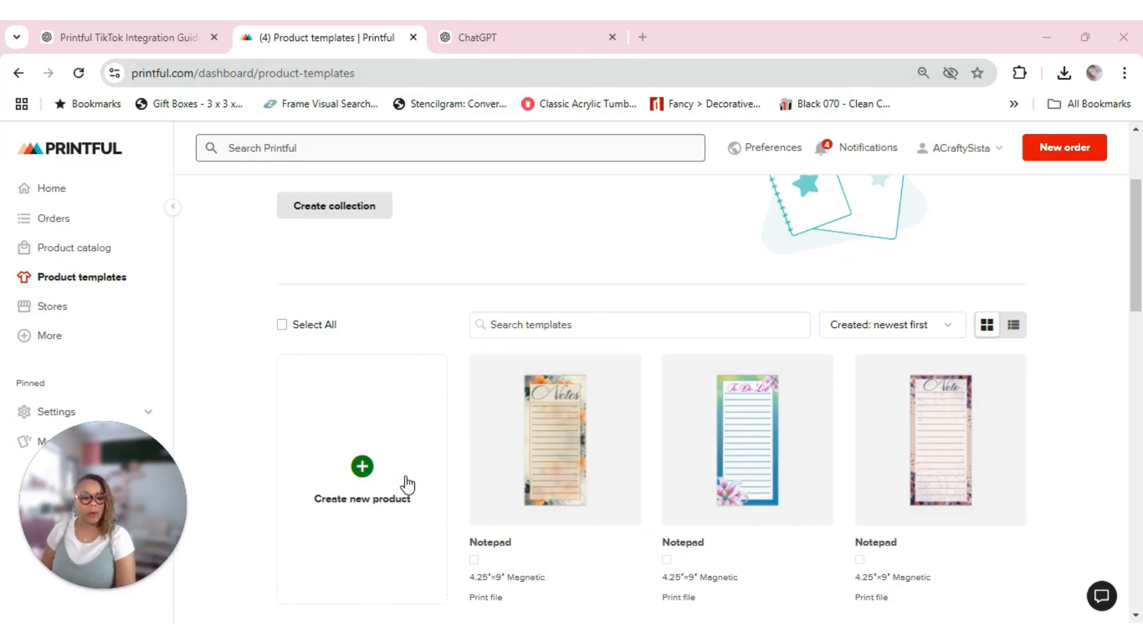
- In Printful's product templates, open the mockup download for the floral Notes notepad and choose basic mockups
mouse_move(510, 485)
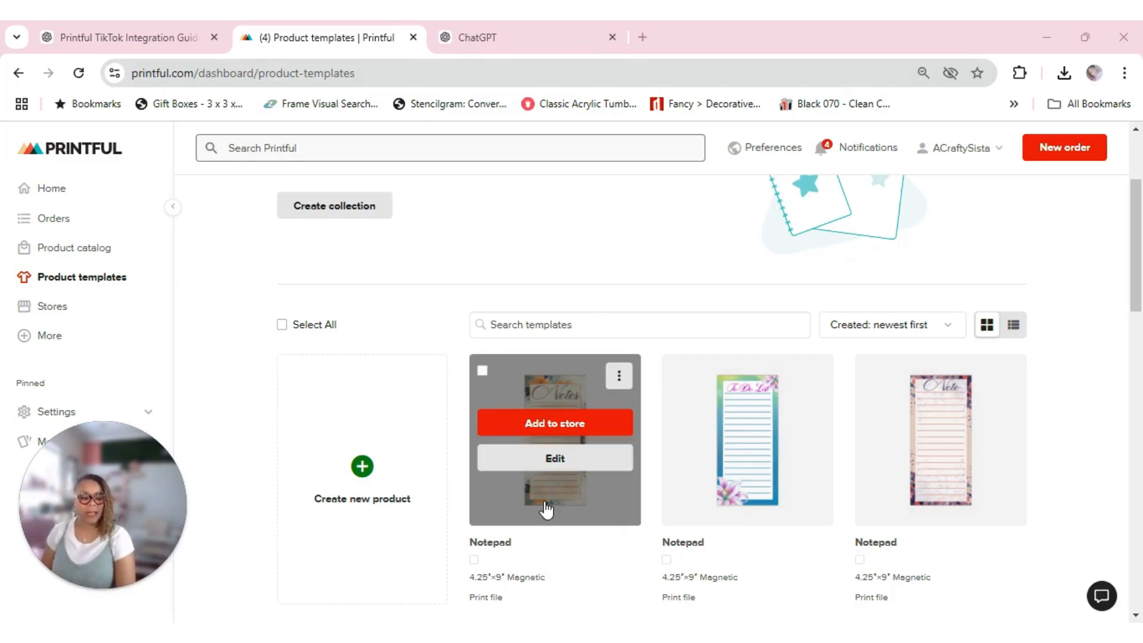
left_click(620, 378)
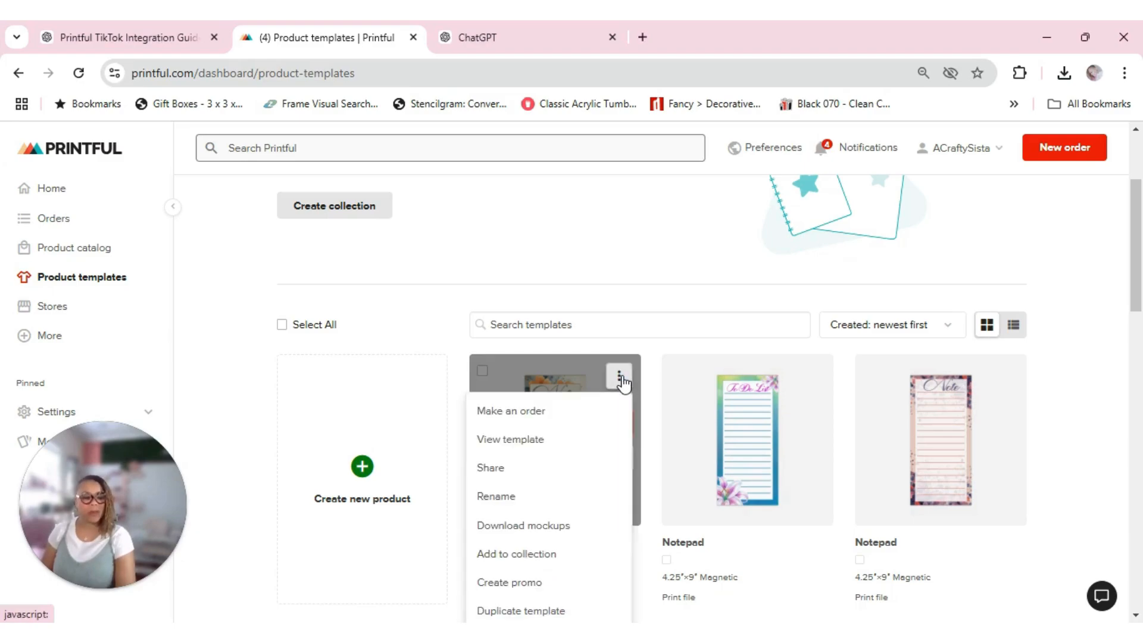
left_click(548, 528)
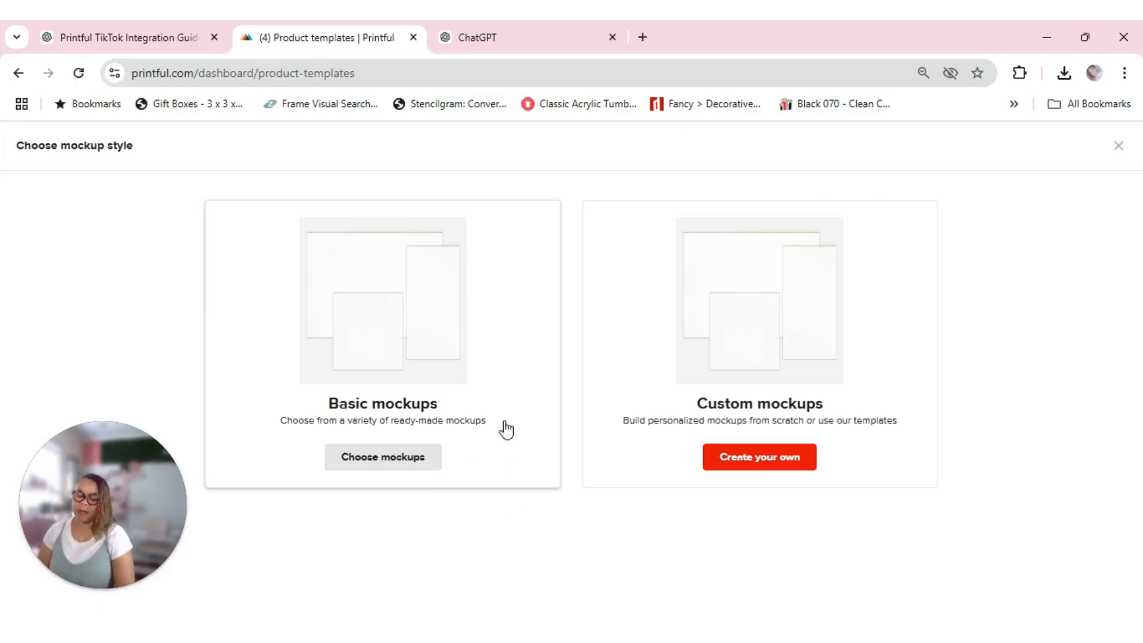
left_click(403, 466)
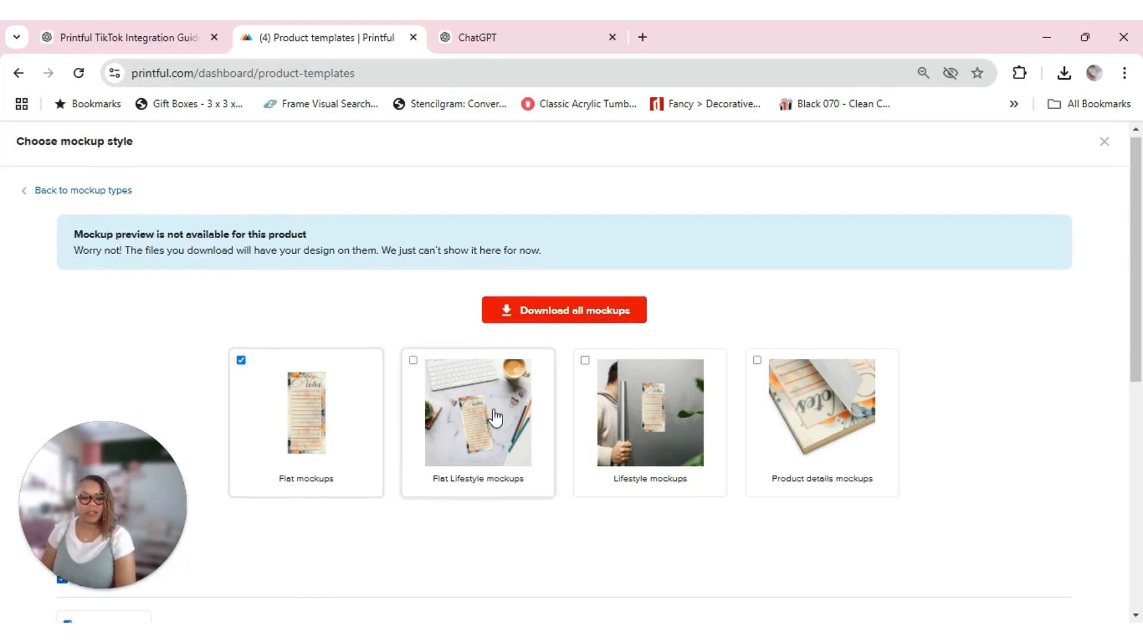
- Add the Flat Lifestyle and Lifestyle mockups to the mockup styles selected for download
scroll(492, 399, "down", 8)
scroll(401, 329, "up", 10)
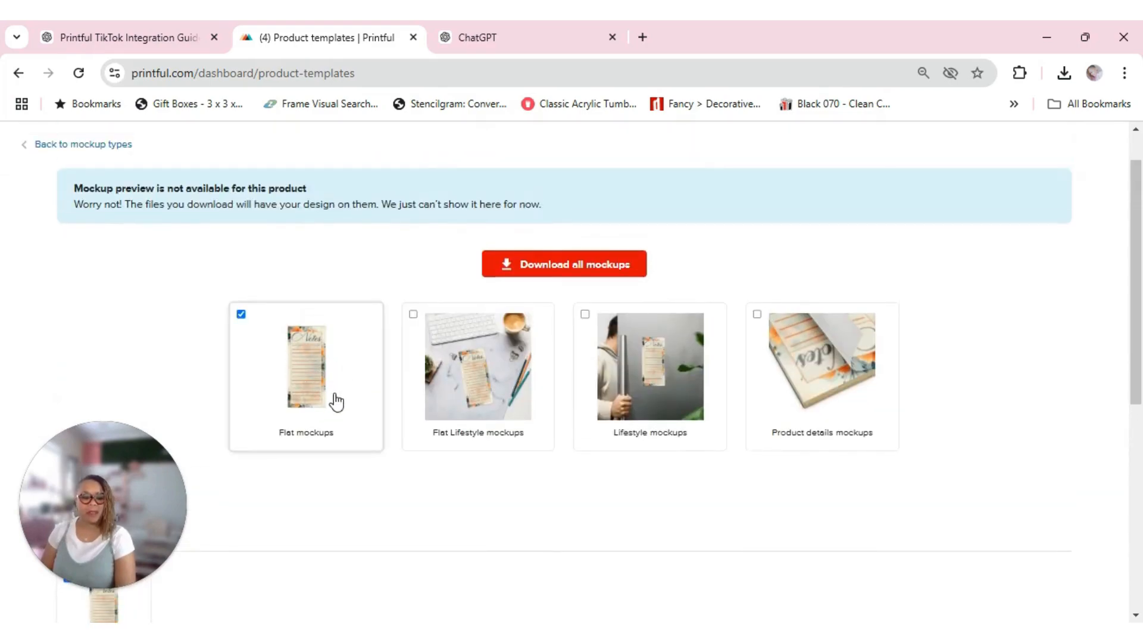
left_click(413, 315)
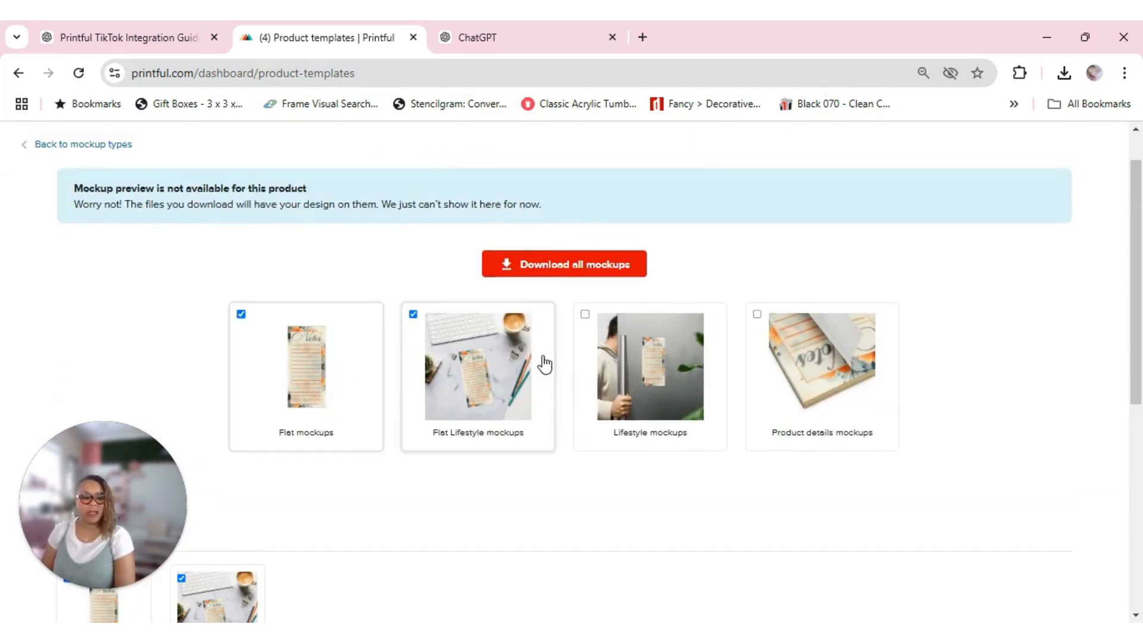
left_click(586, 316)
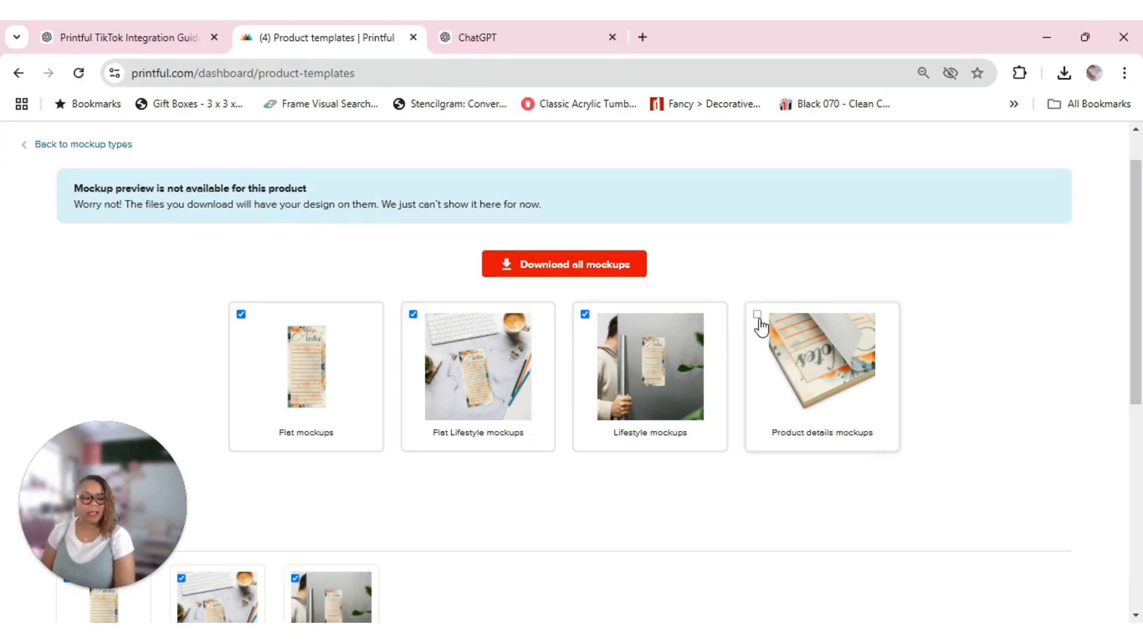
- Include the Product details mockups and review the selected Front, Back, Product detail and Product details 2 images
scroll(660, 506, "down", 3)
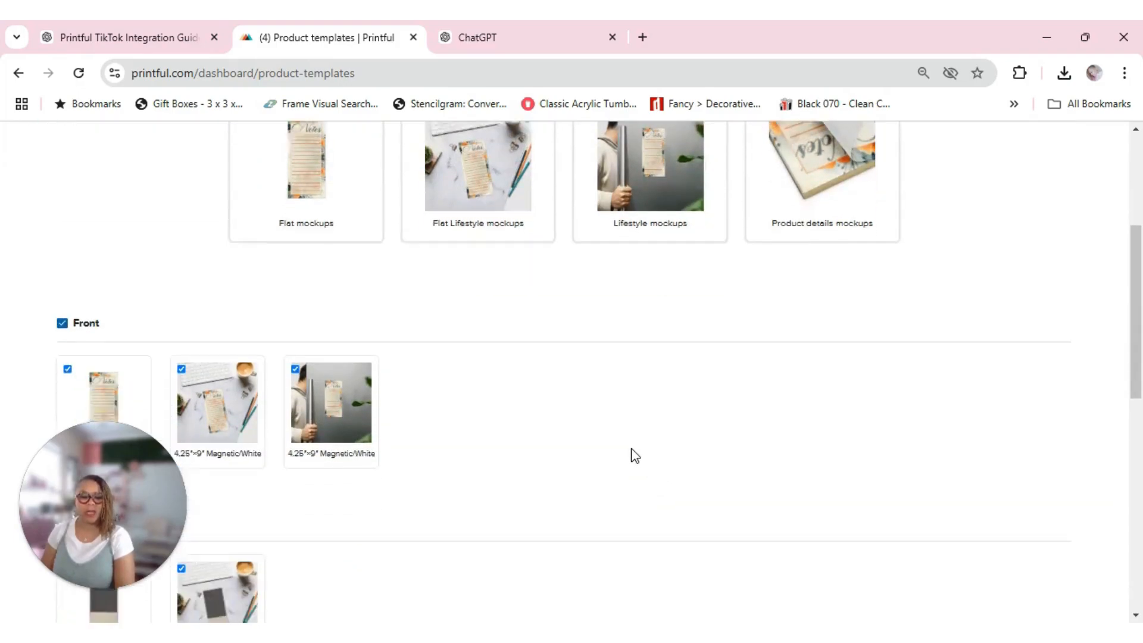
scroll(636, 456, "down", 2)
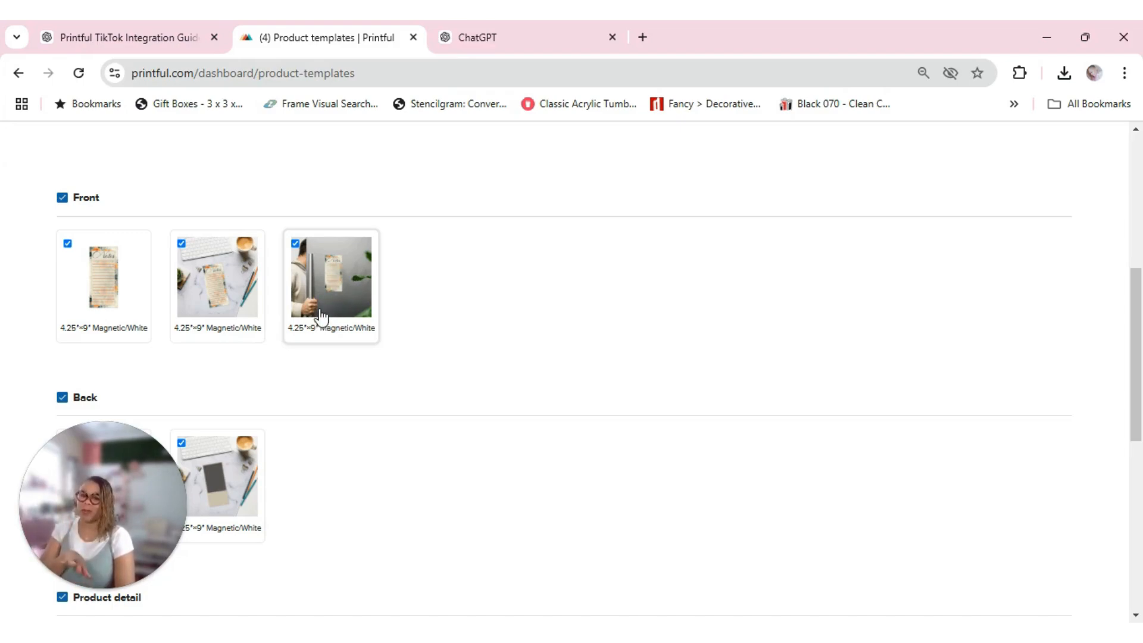
scroll(459, 332, "down", 4)
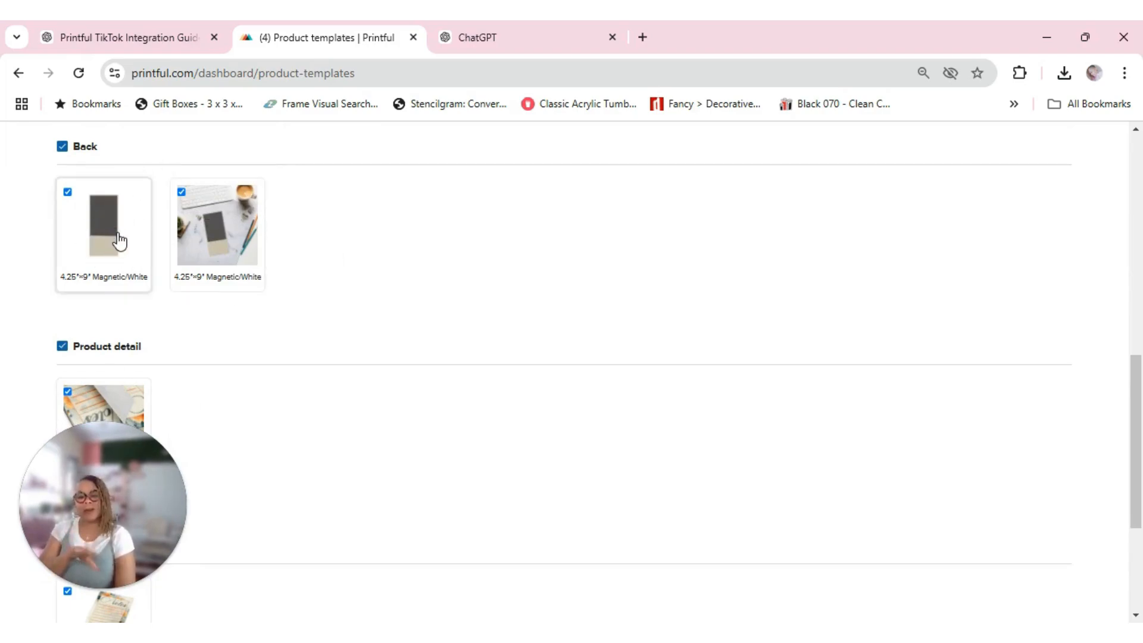
scroll(285, 256, "down", 2)
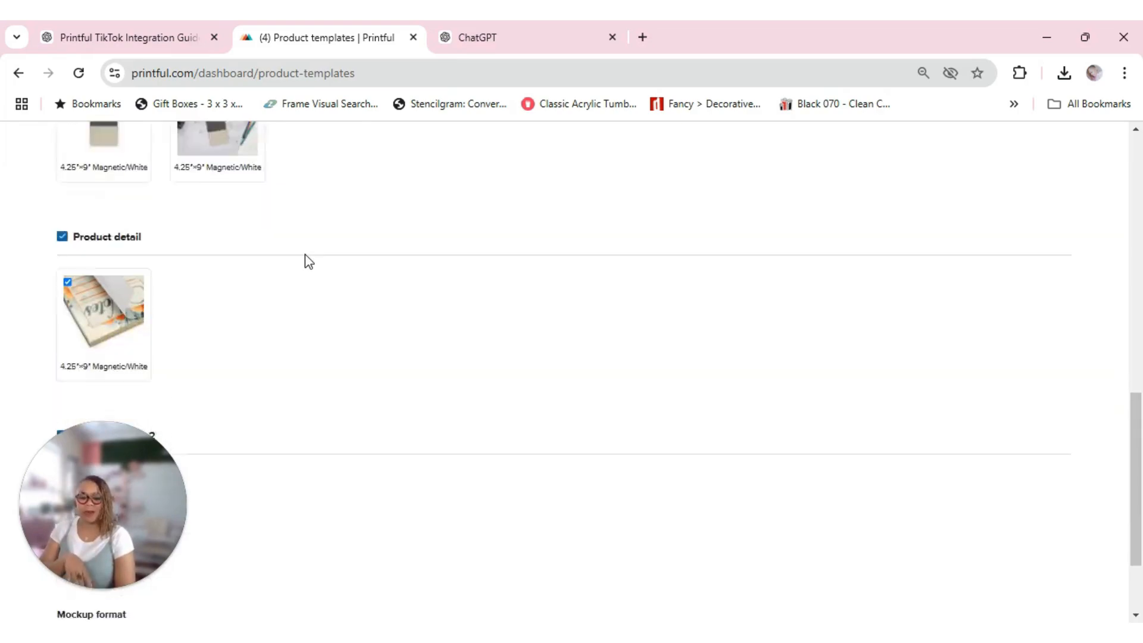
scroll(305, 255, "down", 1)
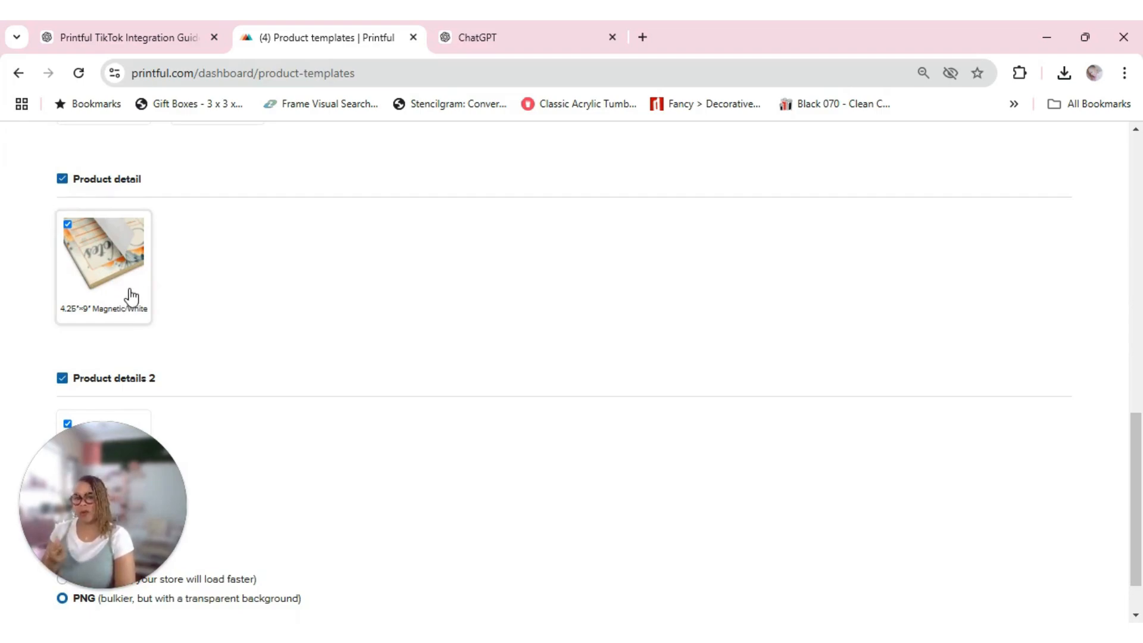
scroll(231, 291, "down", 1)
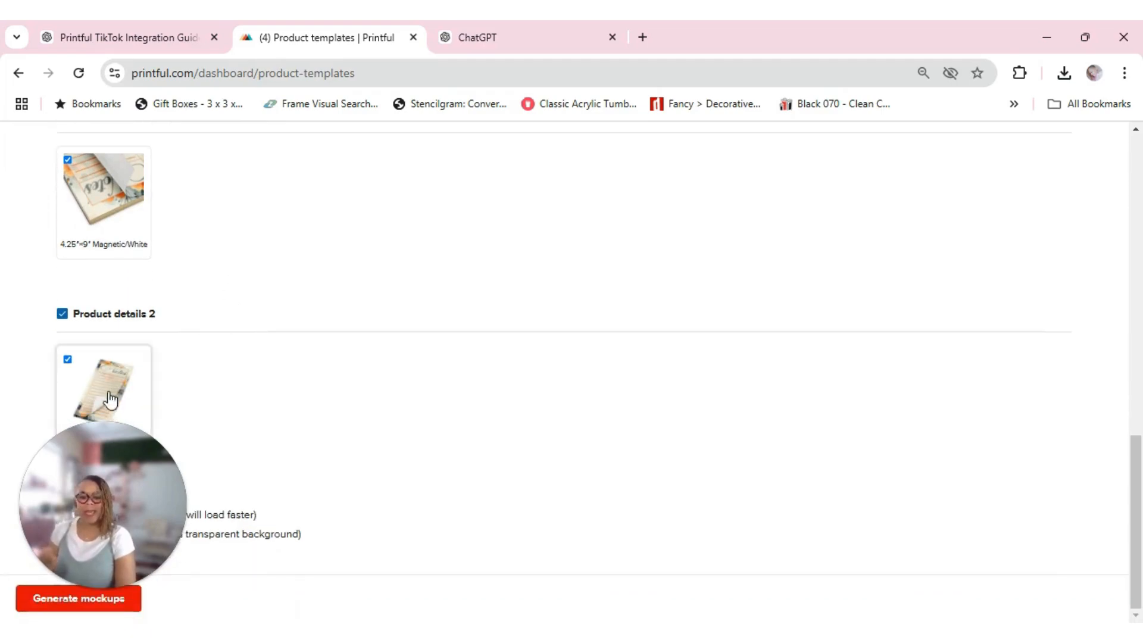
- Exclude the Product details 2 mockup, generate the remaining floral notepad mockups and download them
left_click(68, 359)
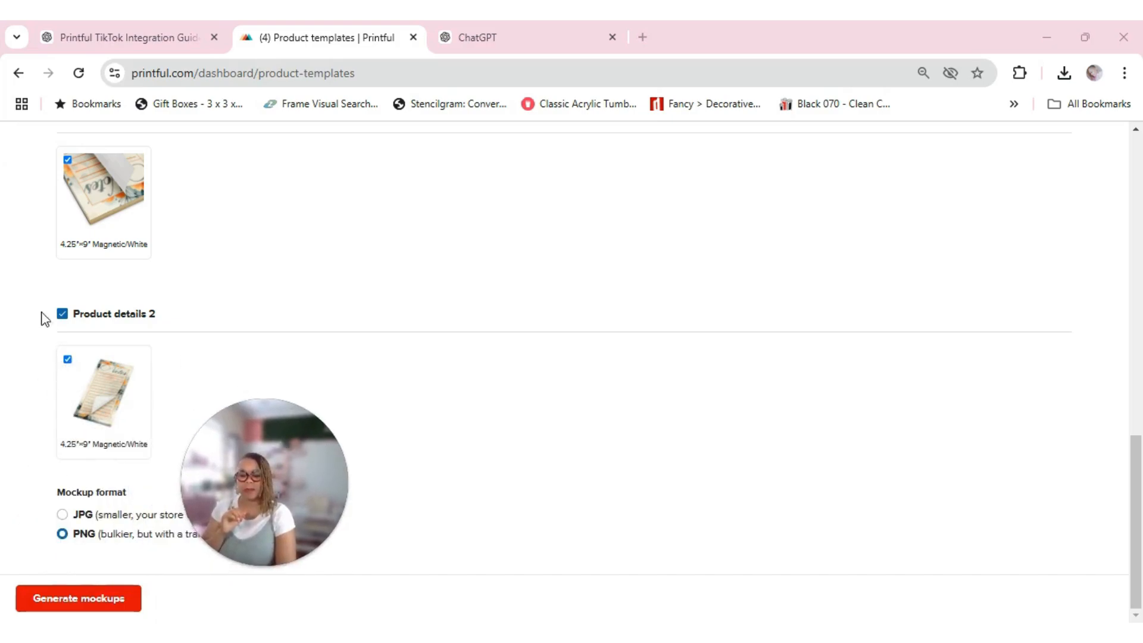
left_click(68, 359)
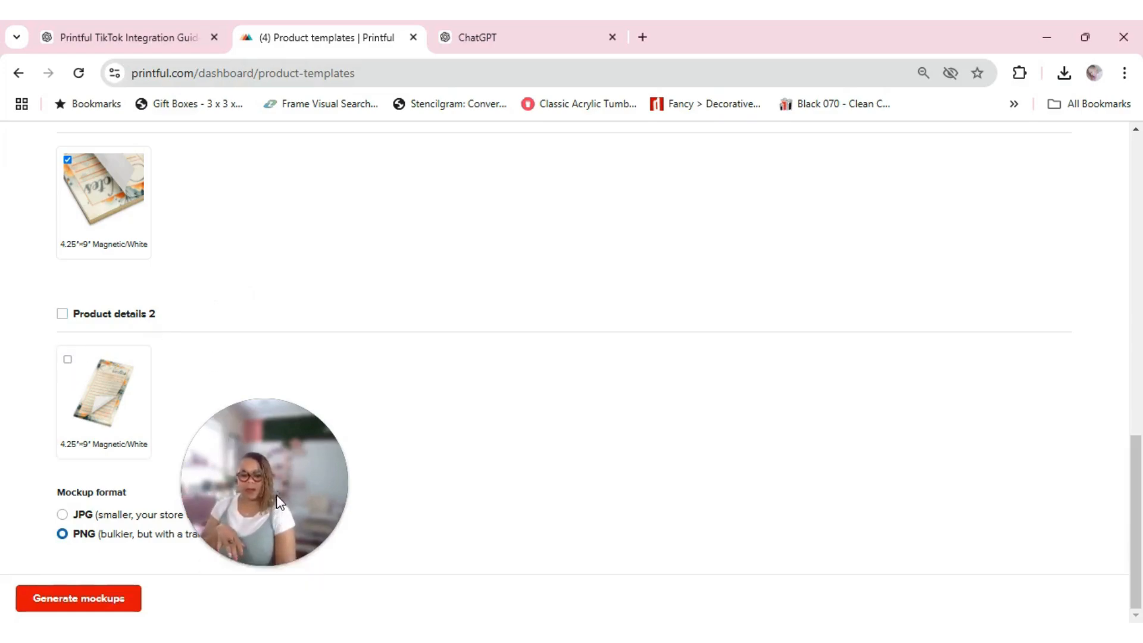
left_click_drag(270, 518, 278, 360)
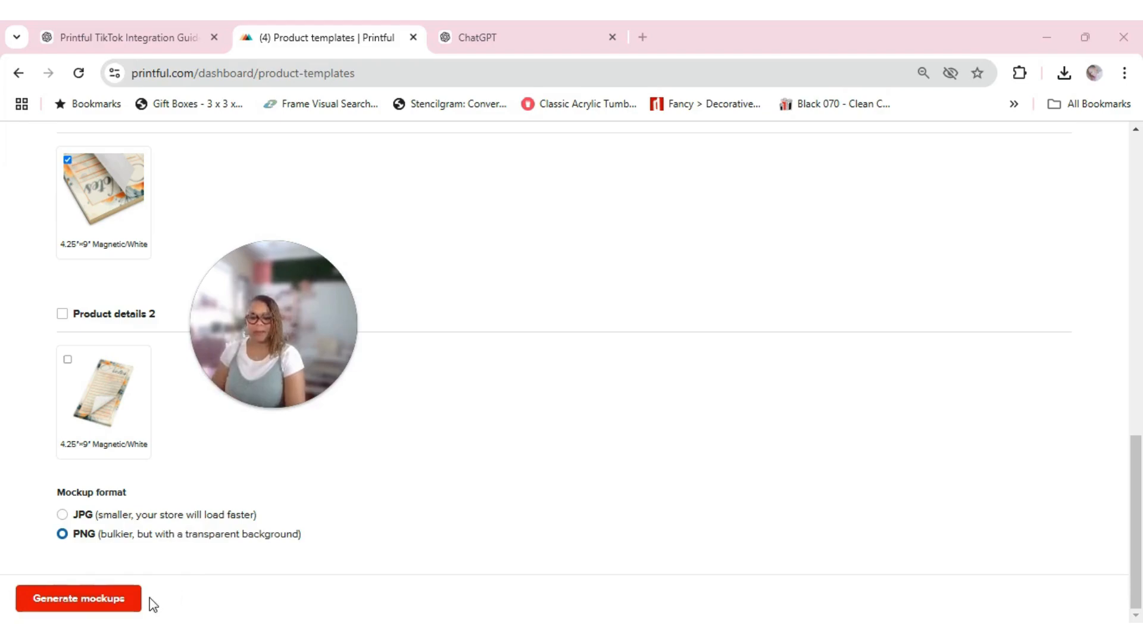
left_click(83, 601)
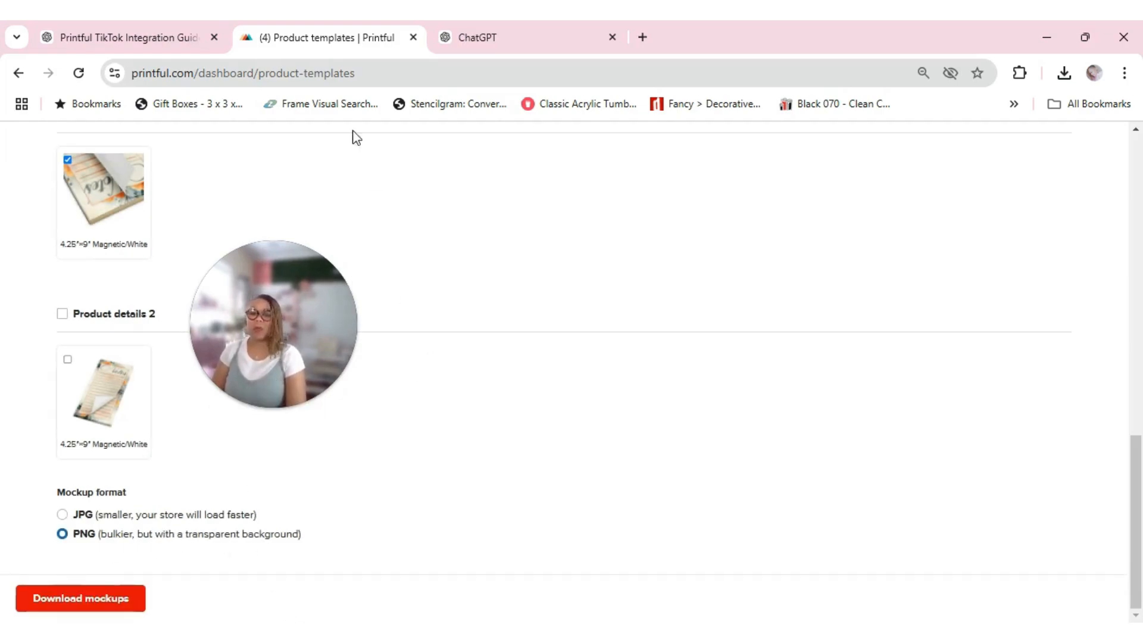
mouse_move(269, 409)
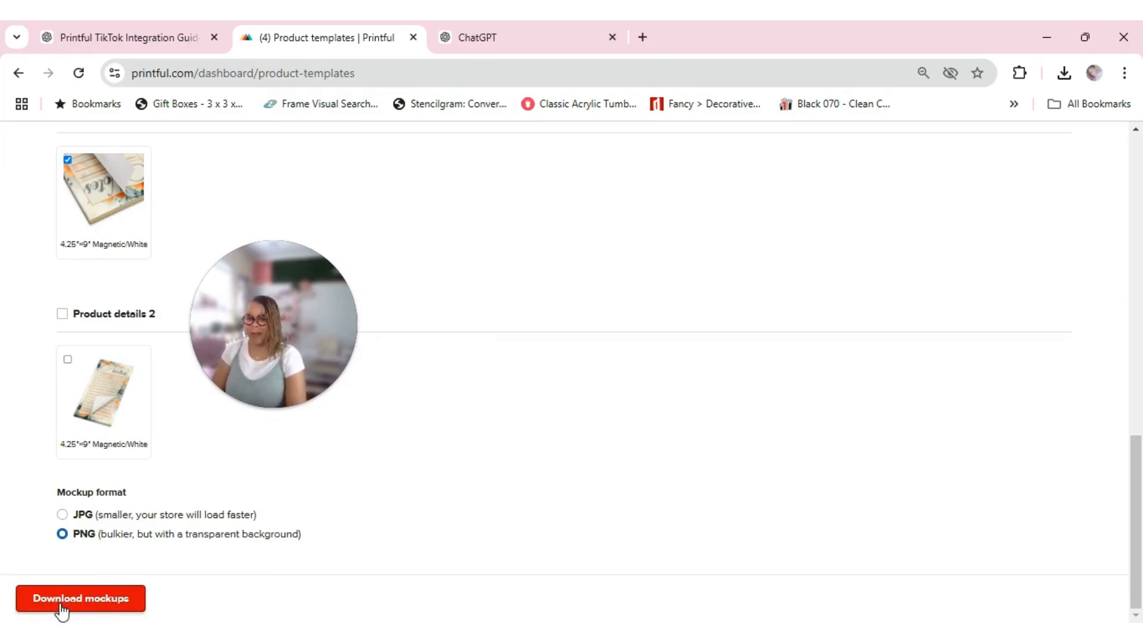
left_click(72, 603)
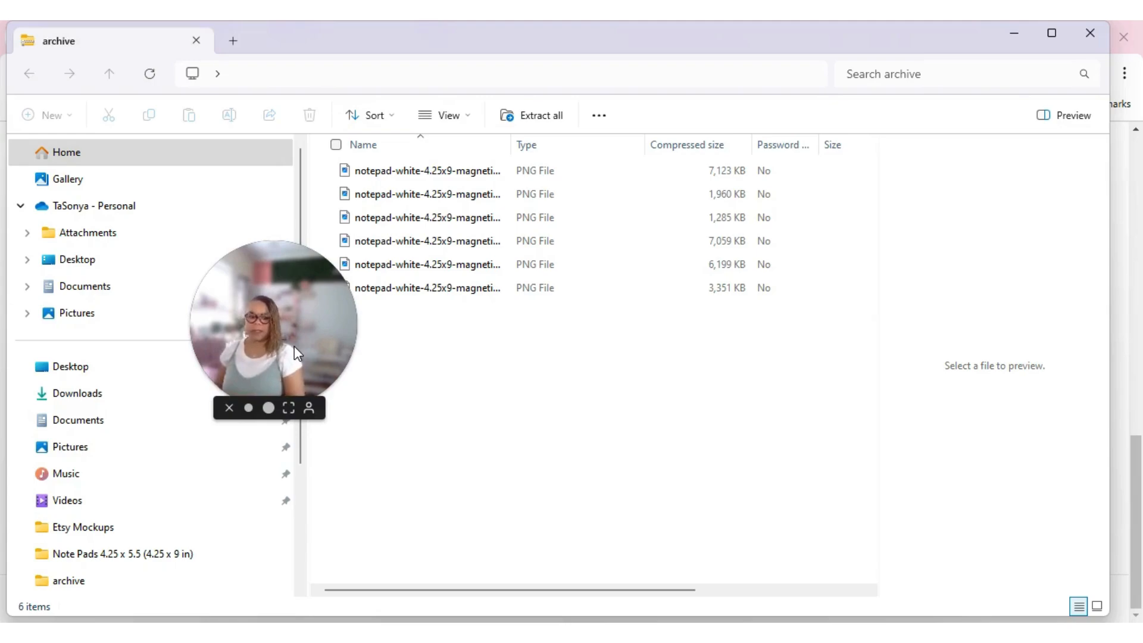
- Extract all mockup files from the downloaded archive into the archive folder in Downloads and close the zip window
left_click_drag(220, 299, 70, 557)
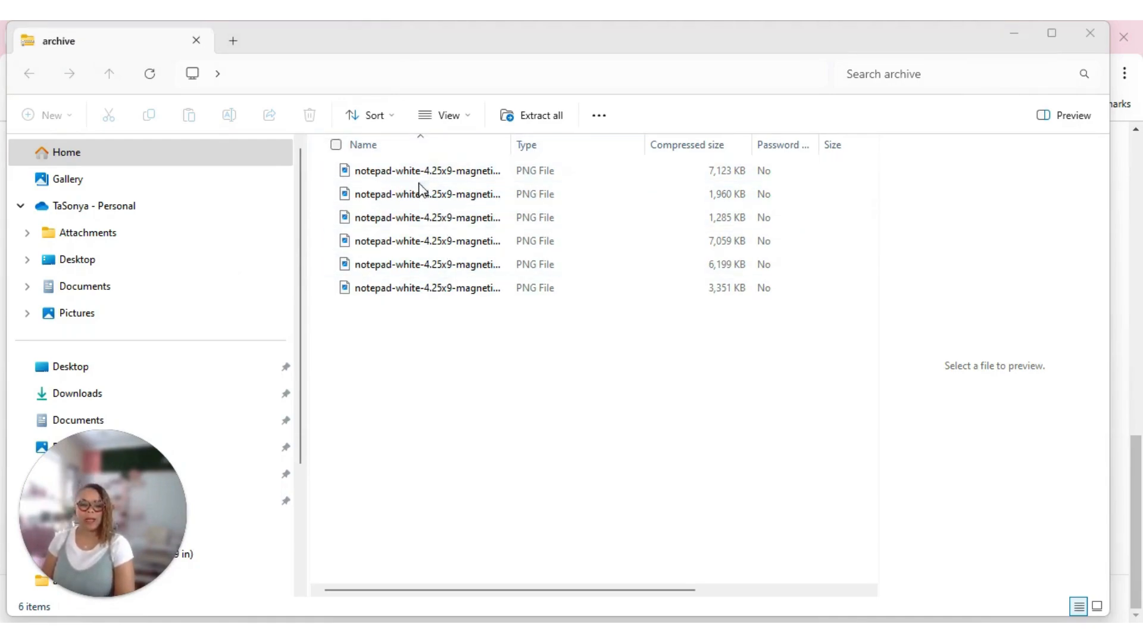
left_click(541, 119)
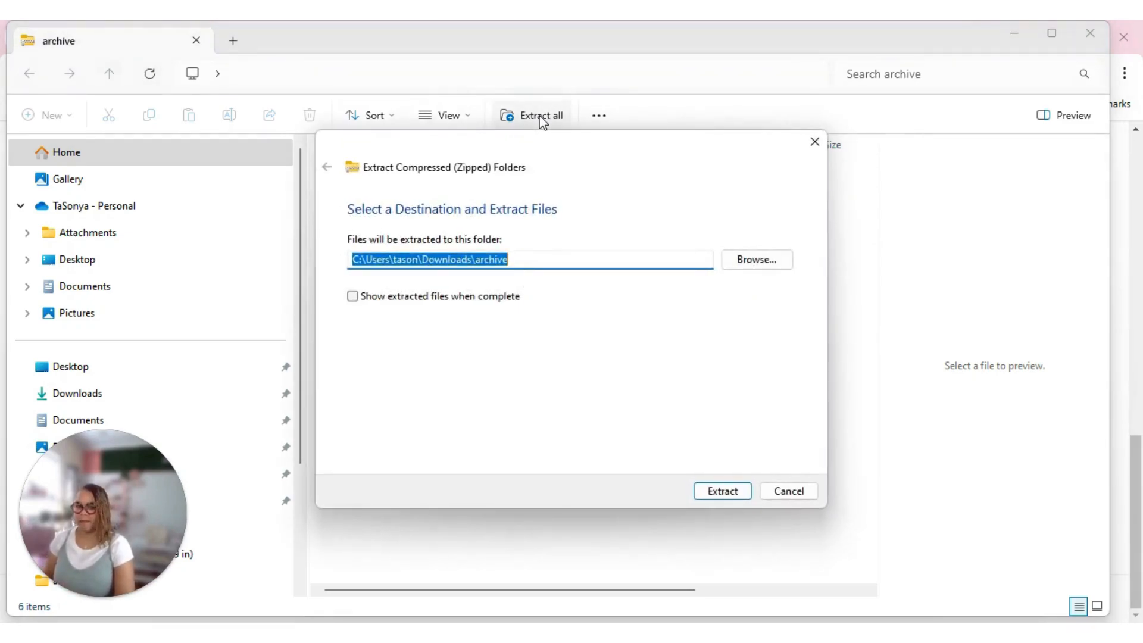
left_click(724, 499)
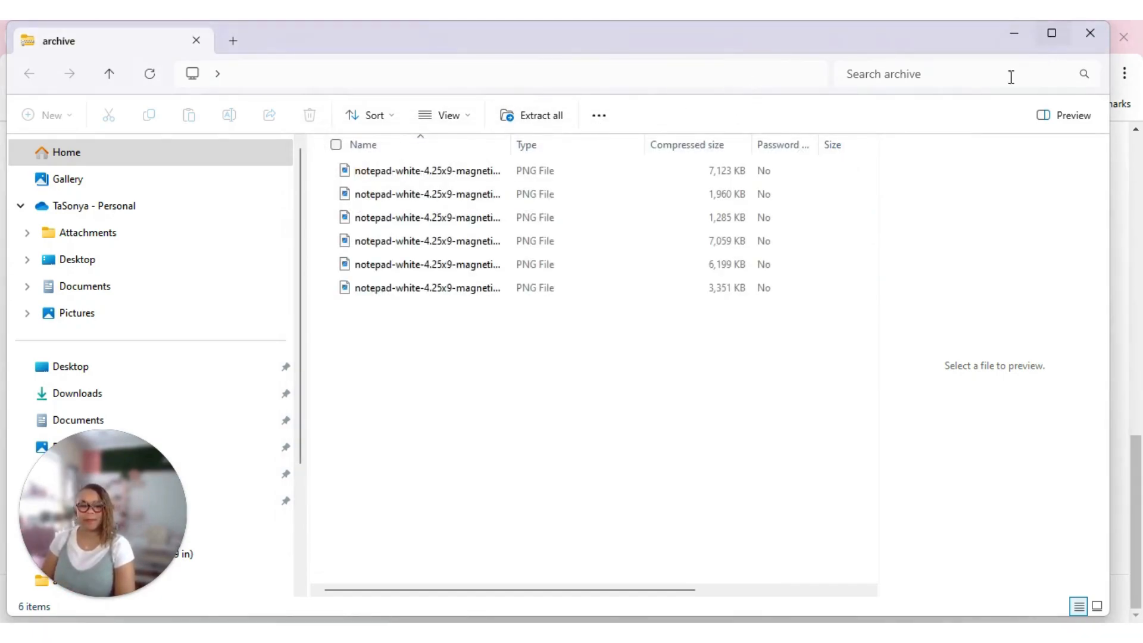
left_click(1092, 33)
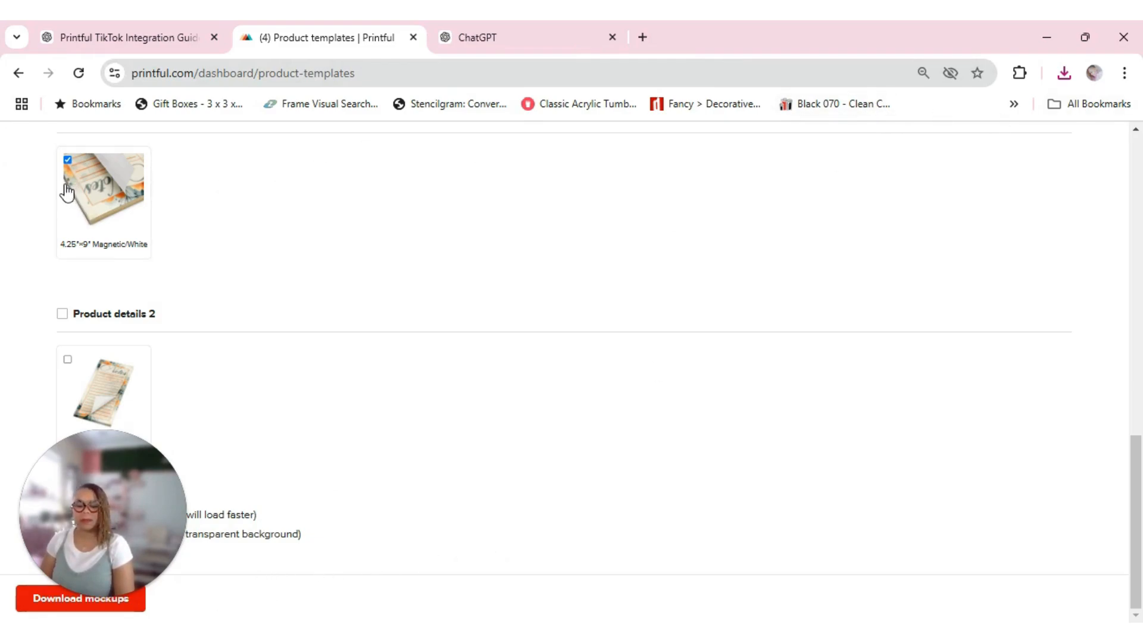
- Delete the zipped archive from Downloads, keeping the extracted archive folder, and close the file window
key("alt+Tab")
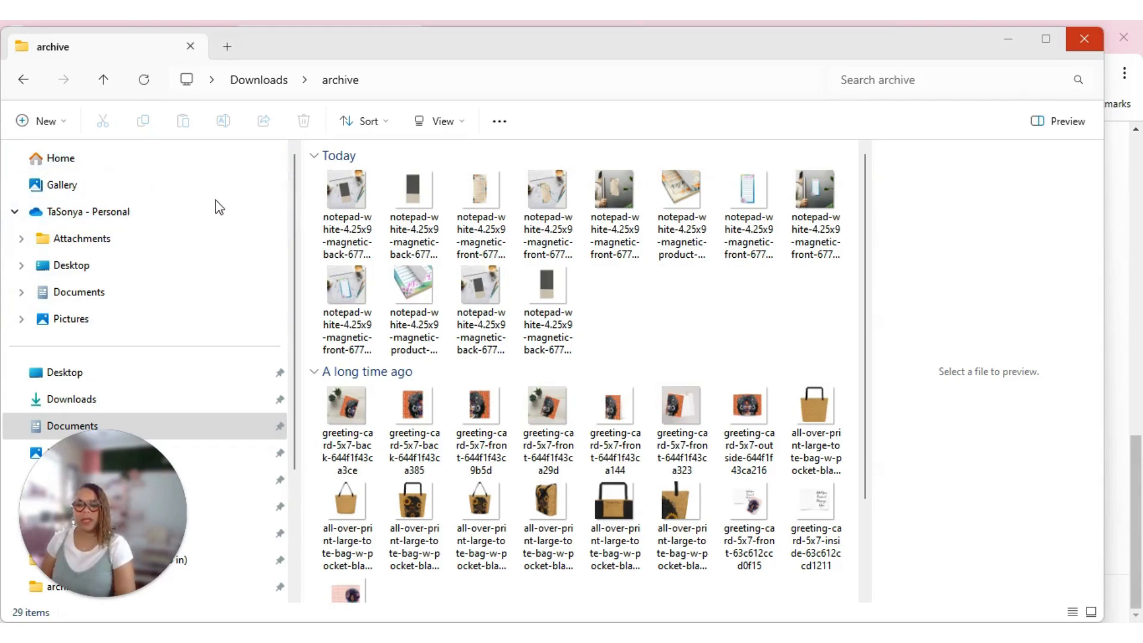
left_click(89, 239)
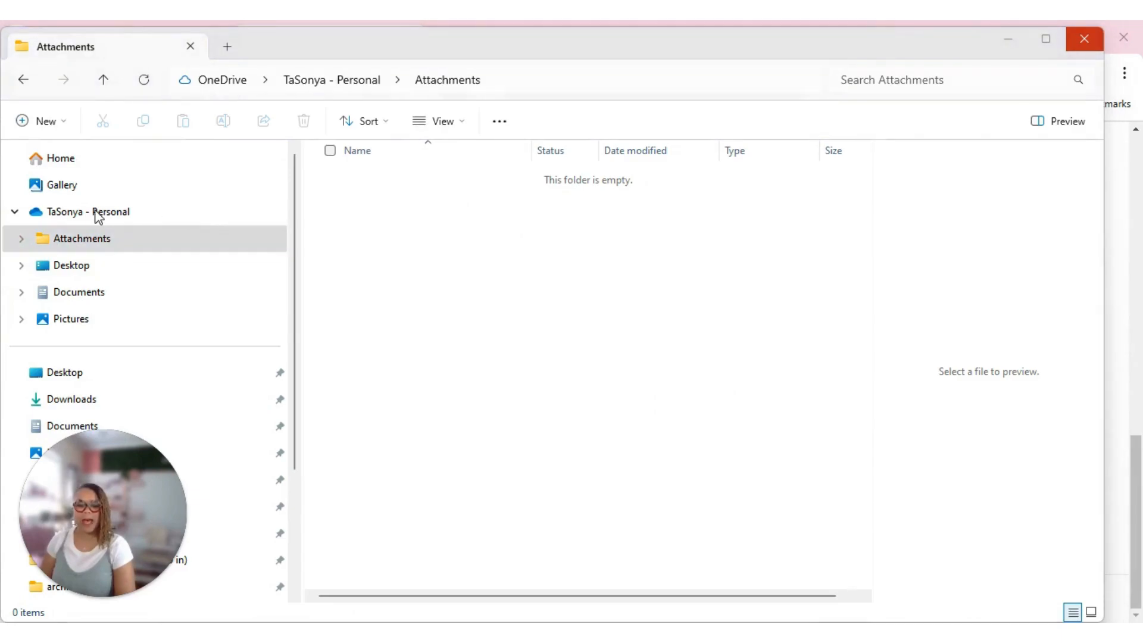
left_click(71, 401)
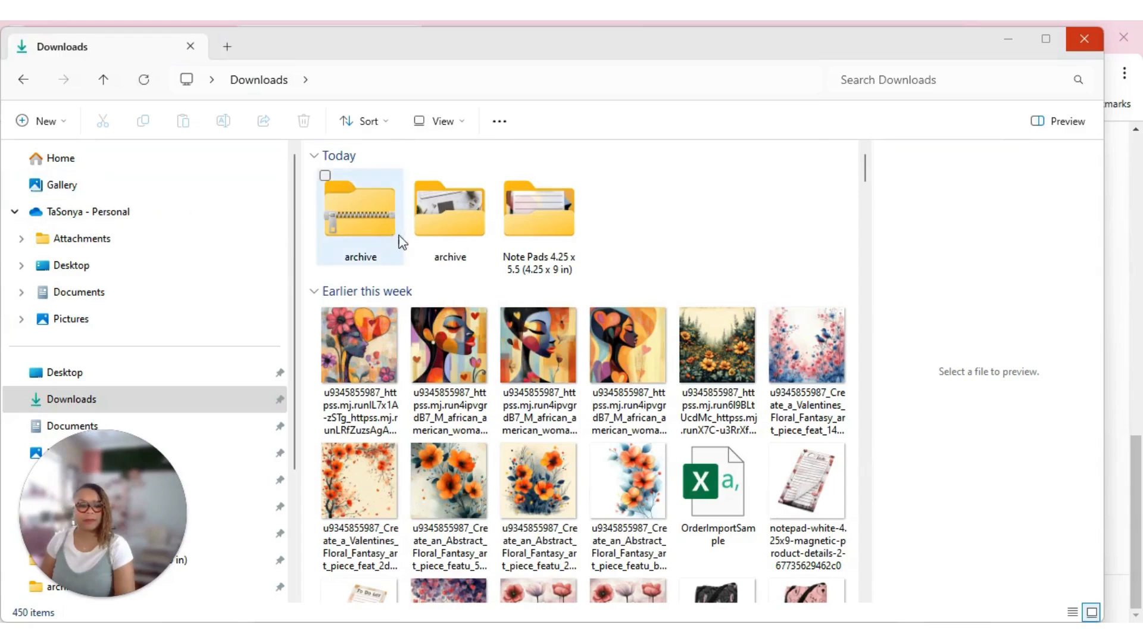
left_click(324, 175)
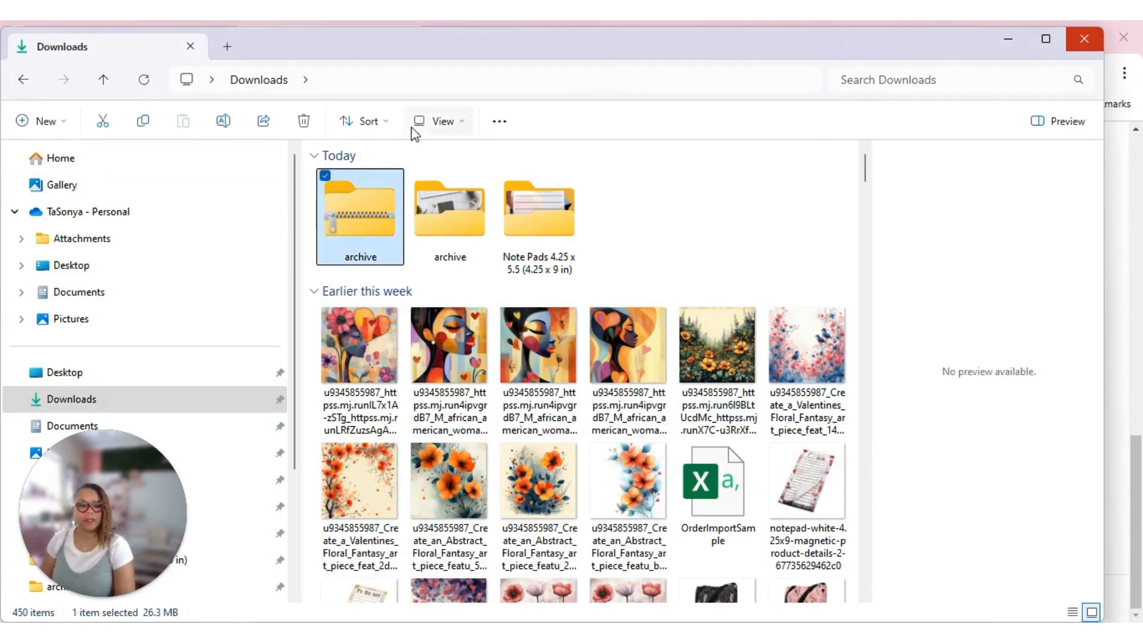
left_click(302, 121)
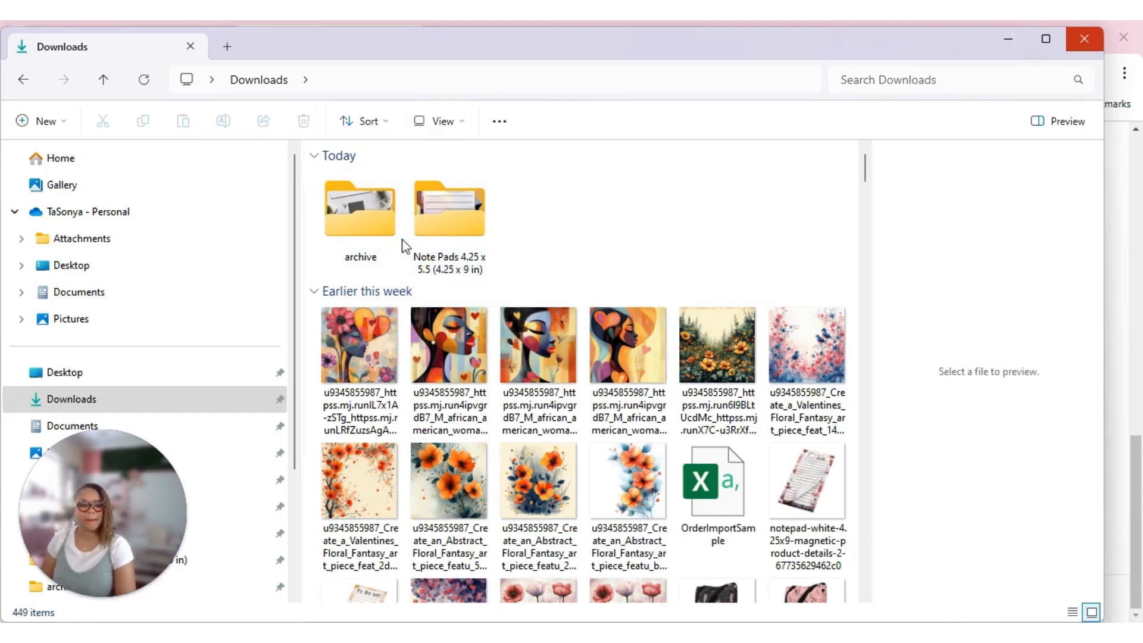
left_click(361, 210)
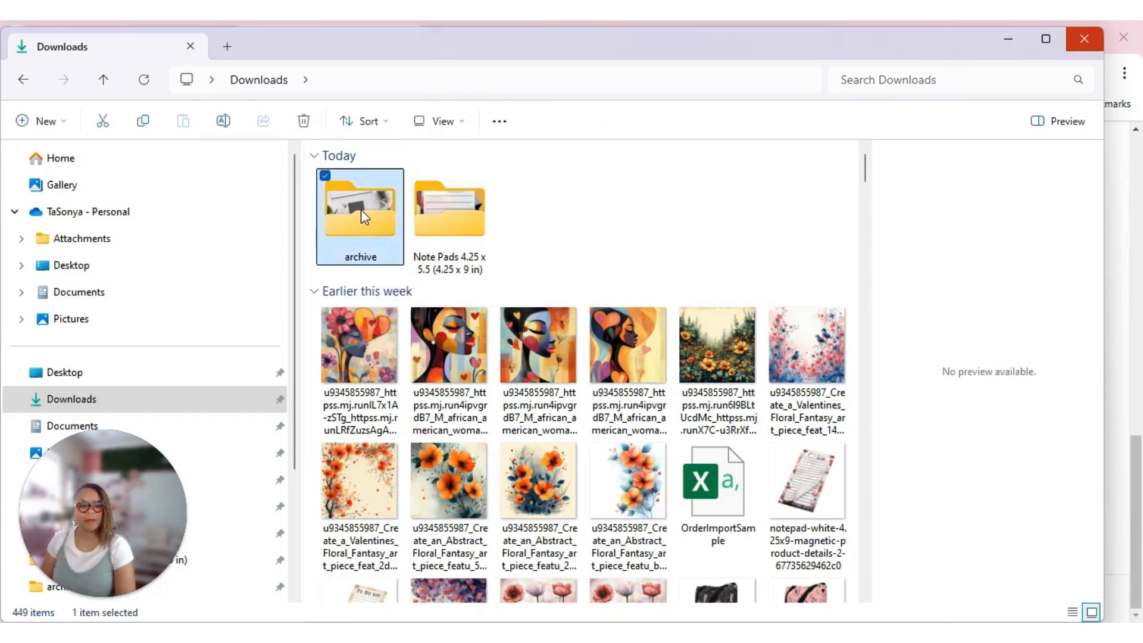
left_click(1084, 39)
- Switch to TikTok Shop Seller Center, start adding a local file as the floral notepad's second image and browse to Downloads
scroll(333, 315, "up", 4)
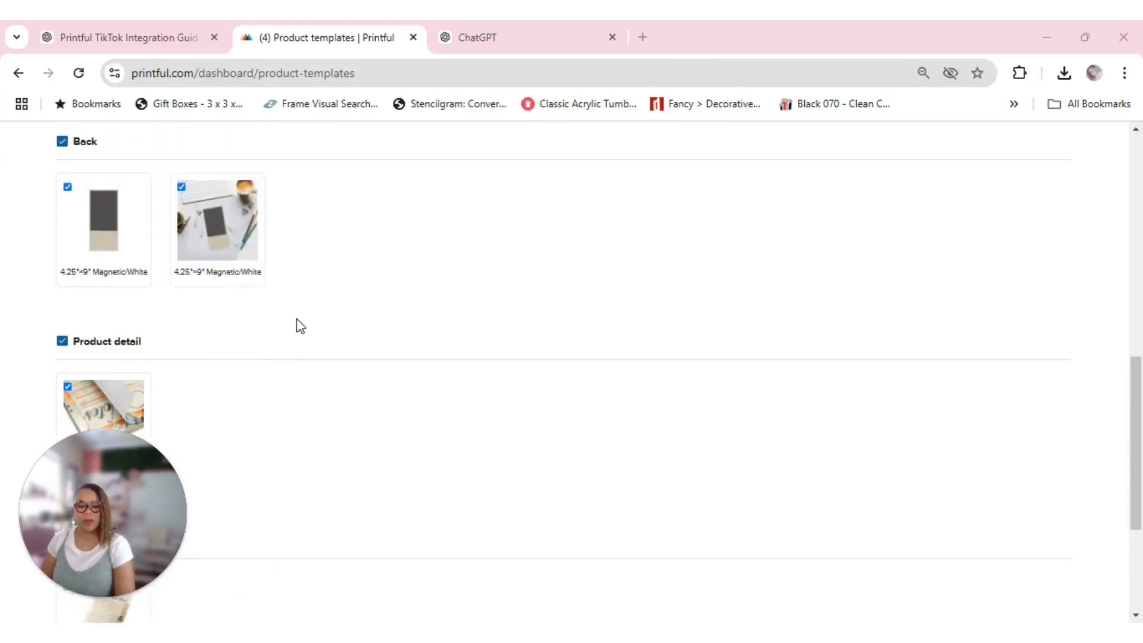
scroll(286, 324, "down", 4)
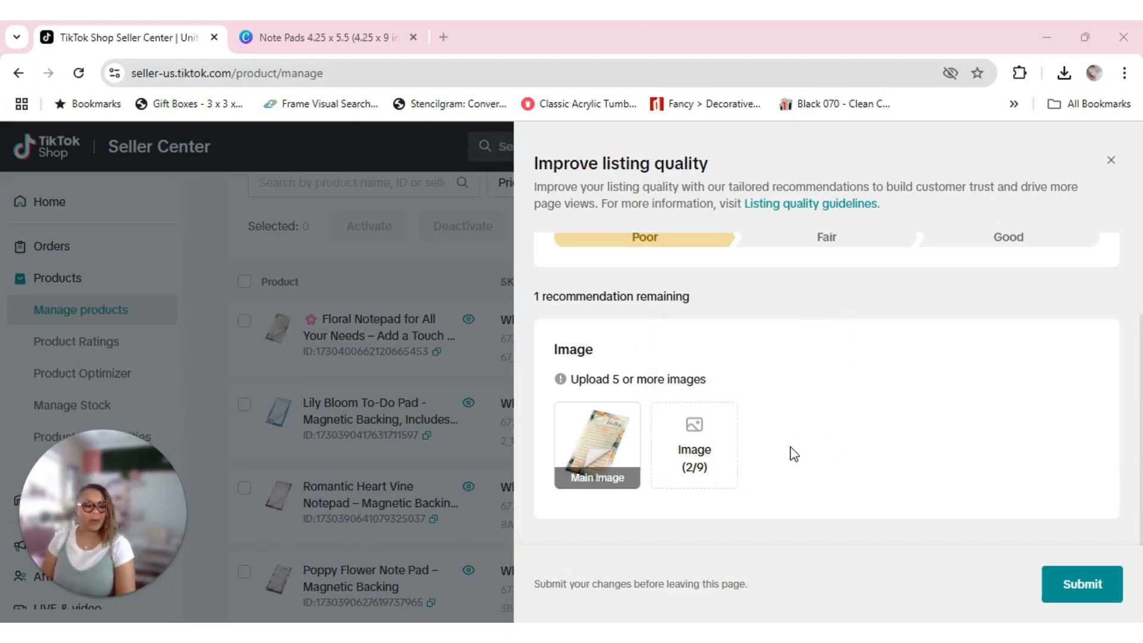
left_click(700, 451)
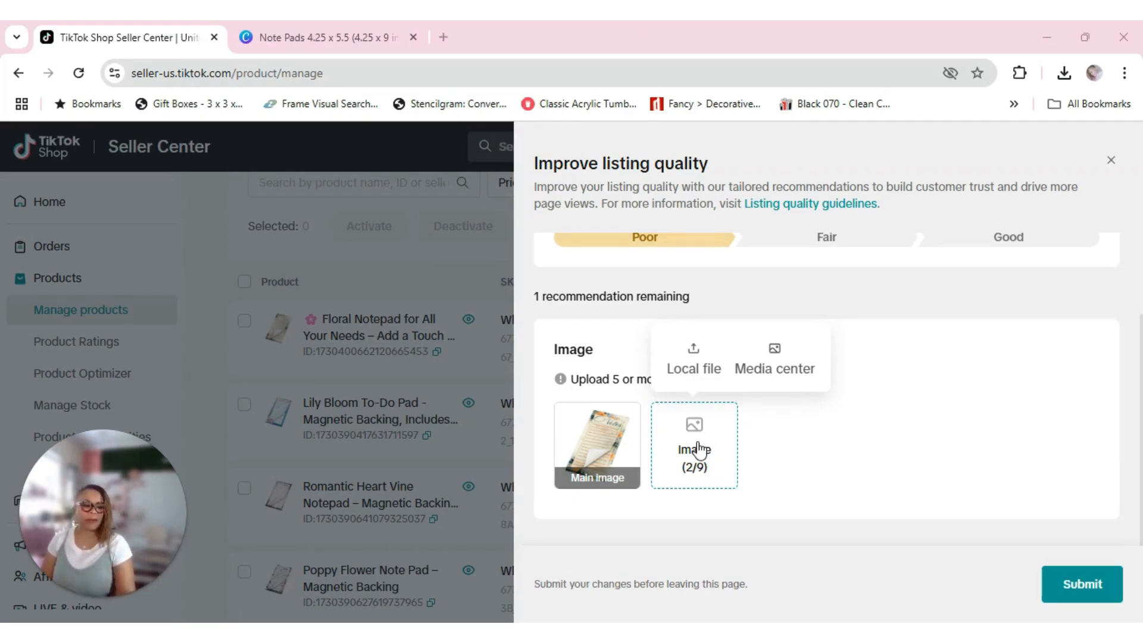
mouse_move(613, 433)
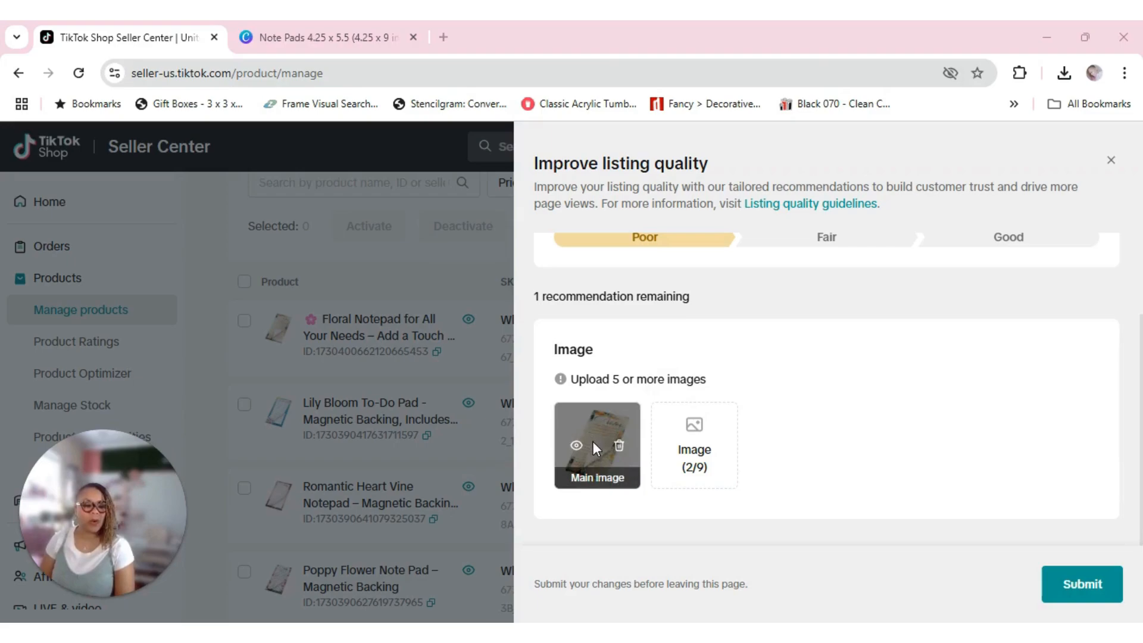
mouse_move(694, 466)
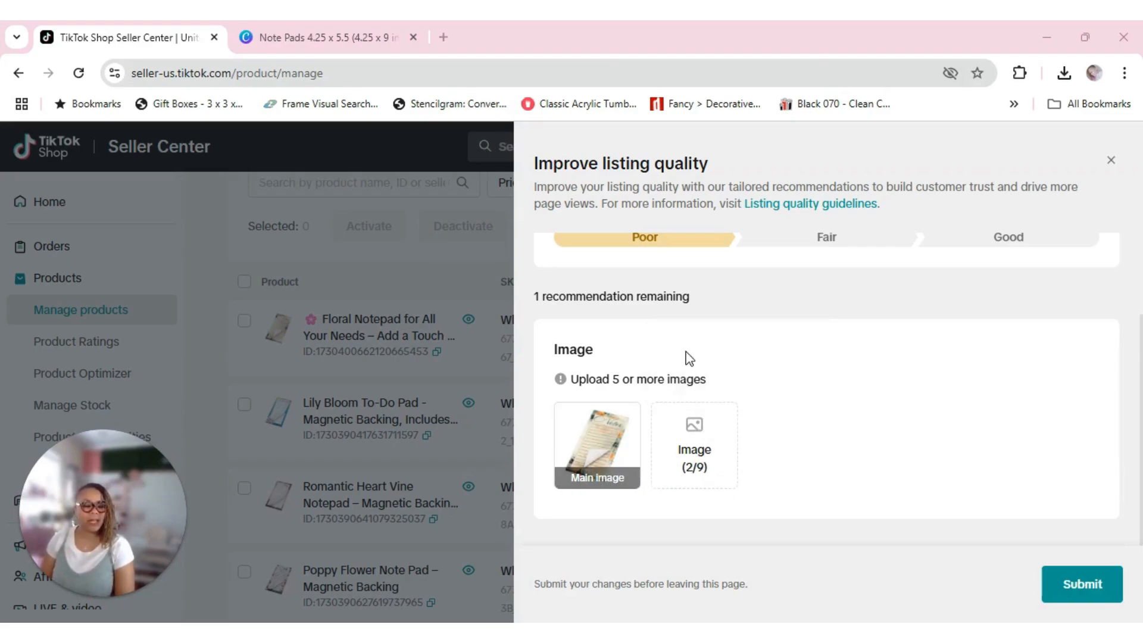
mouse_move(697, 423)
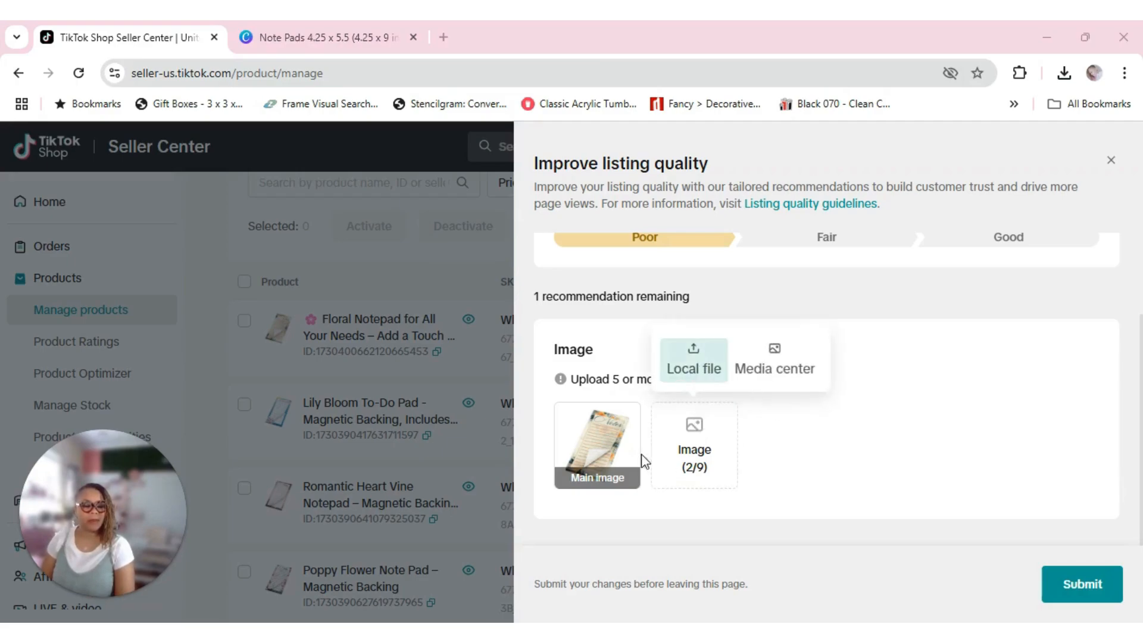
left_click(694, 360)
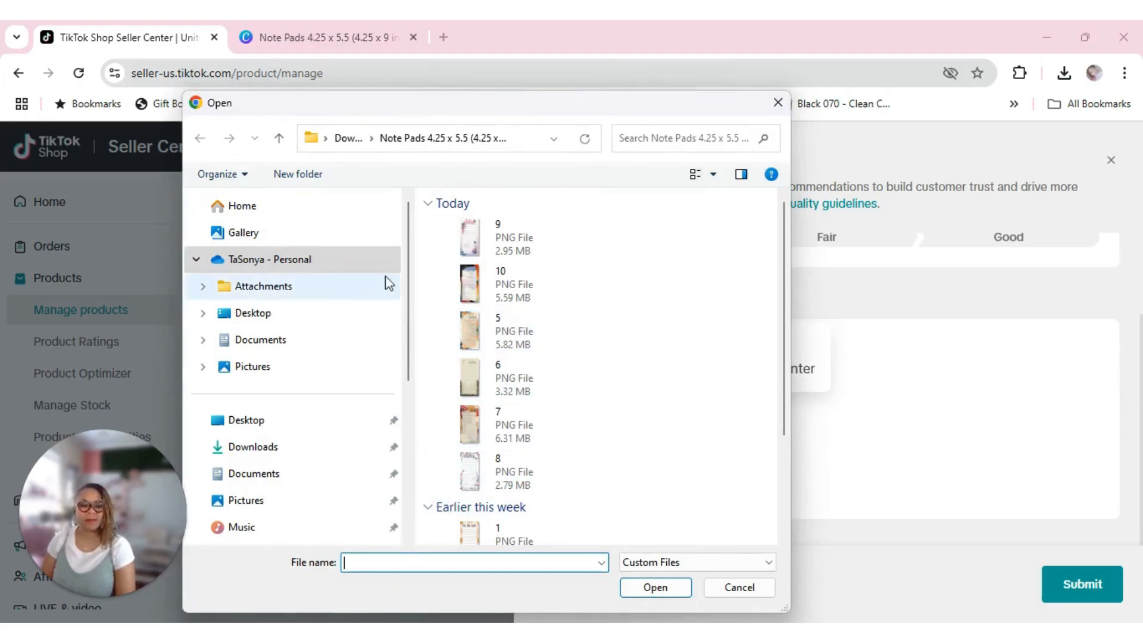
left_click(340, 267)
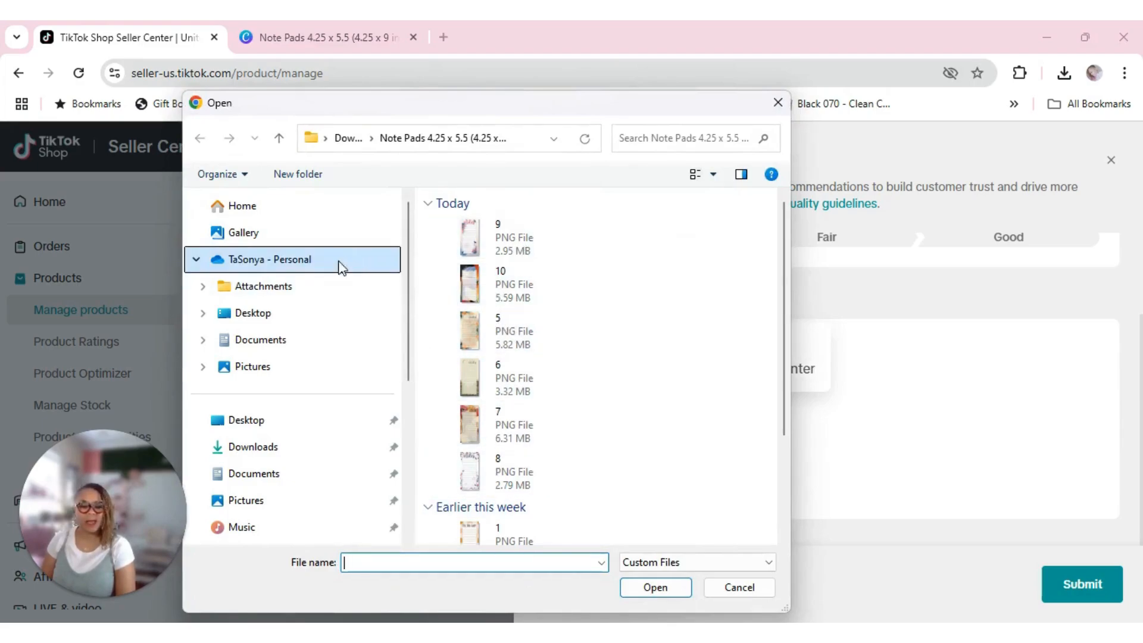
left_click(296, 450)
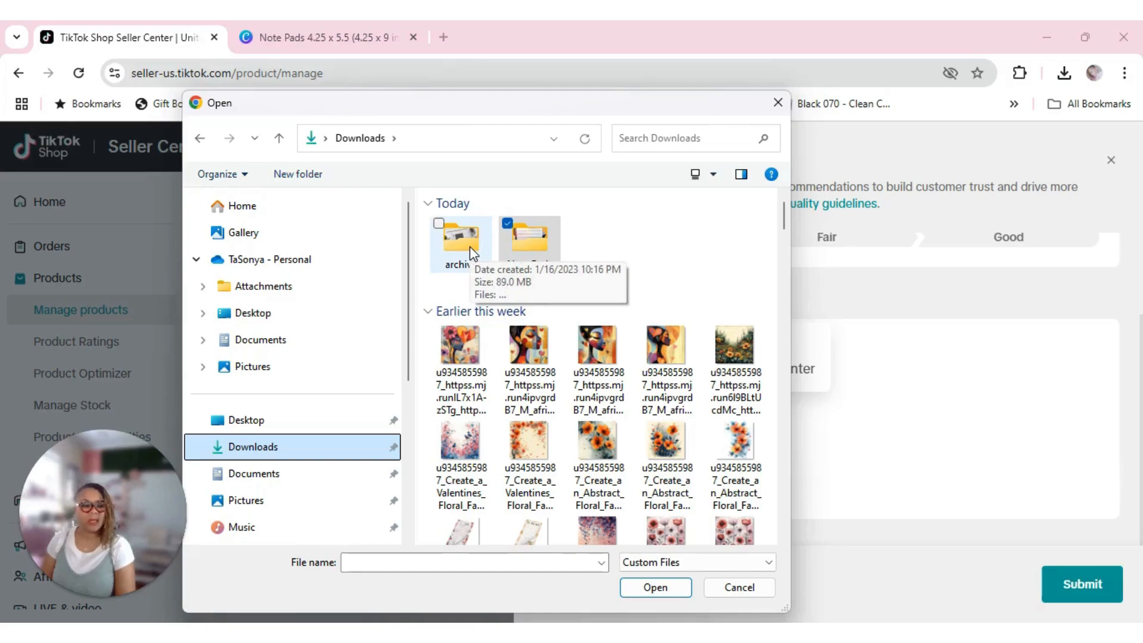
left_click(525, 250)
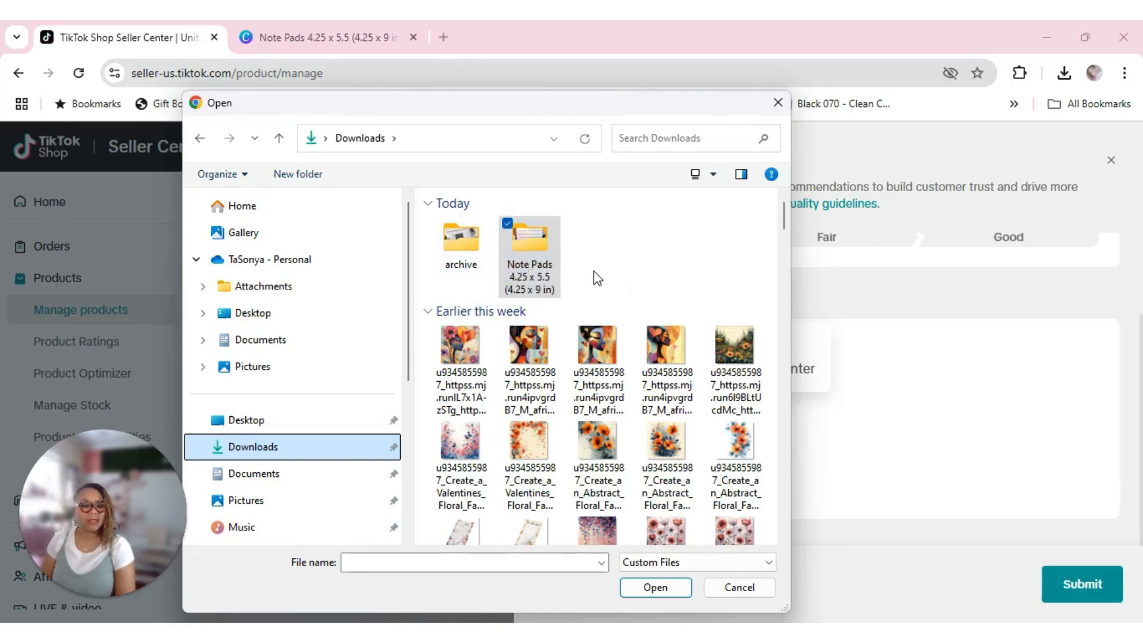
double_click(527, 253)
scroll(543, 307, "down", 3)
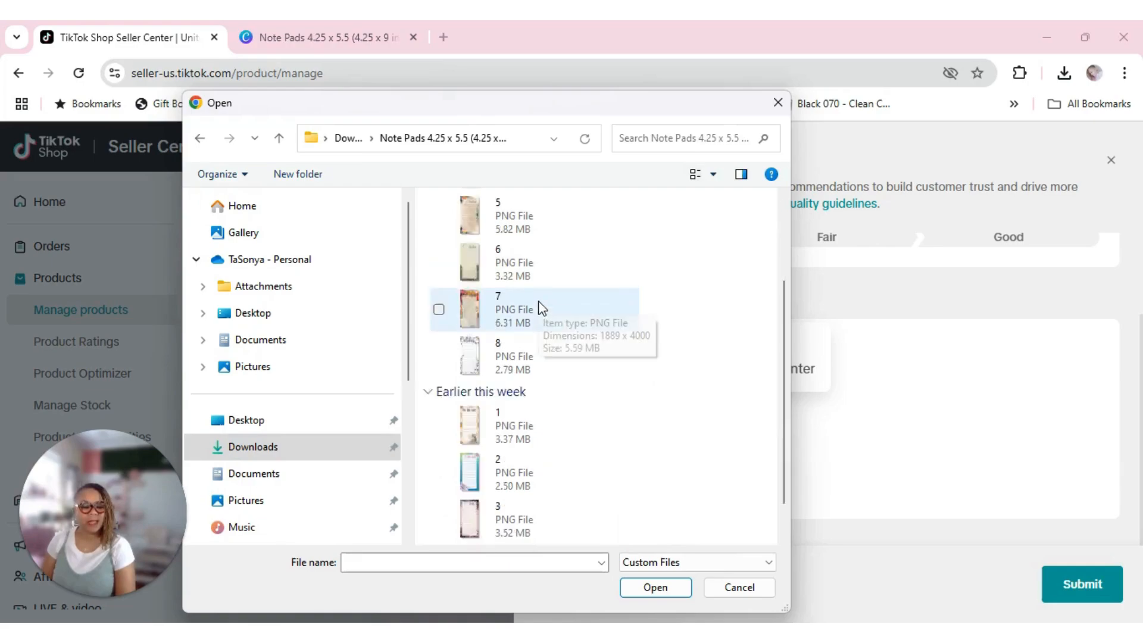
scroll(557, 332, "up", 2)
scroll(565, 341, "up", 1)
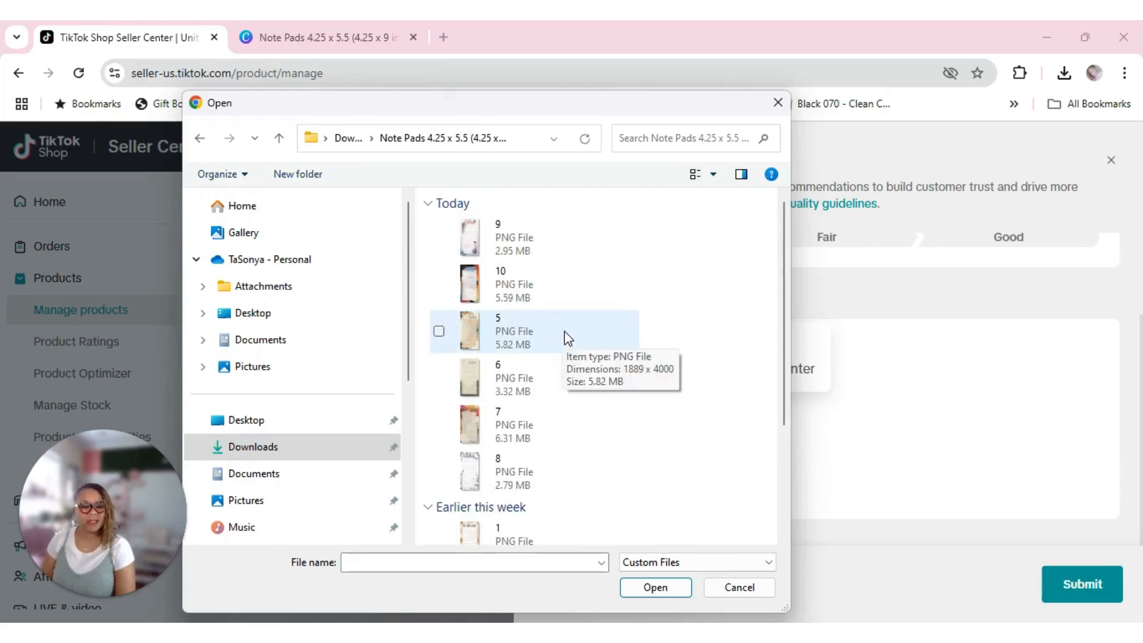
left_click(200, 140)
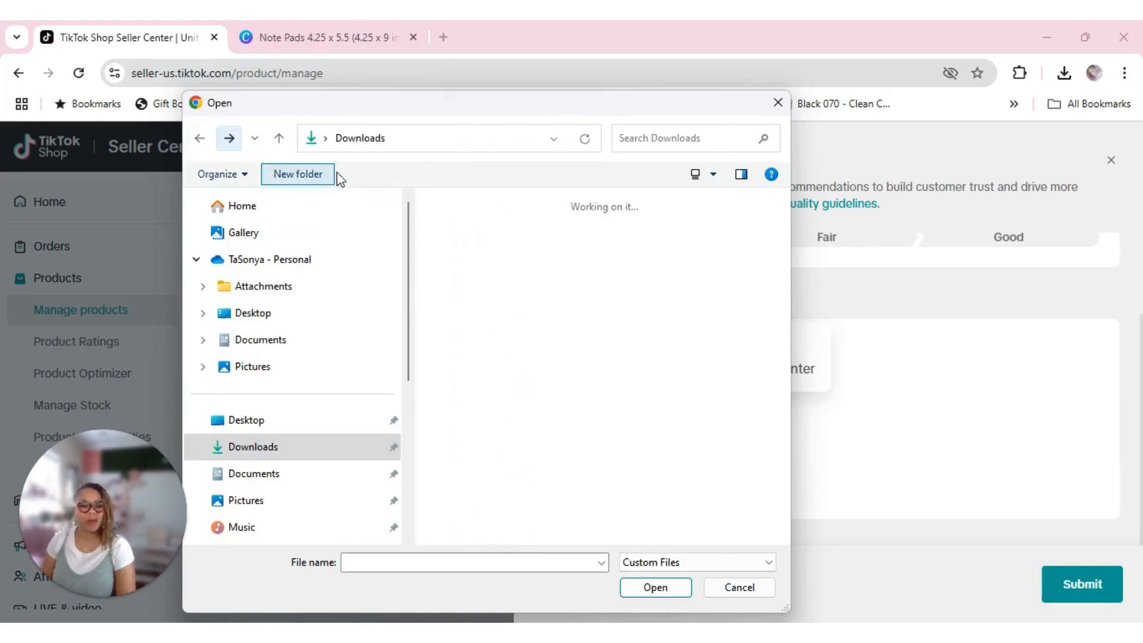
- Upload the floral notepad's six back, front and product detail mockups from the archive folder to the listing
double_click(470, 245)
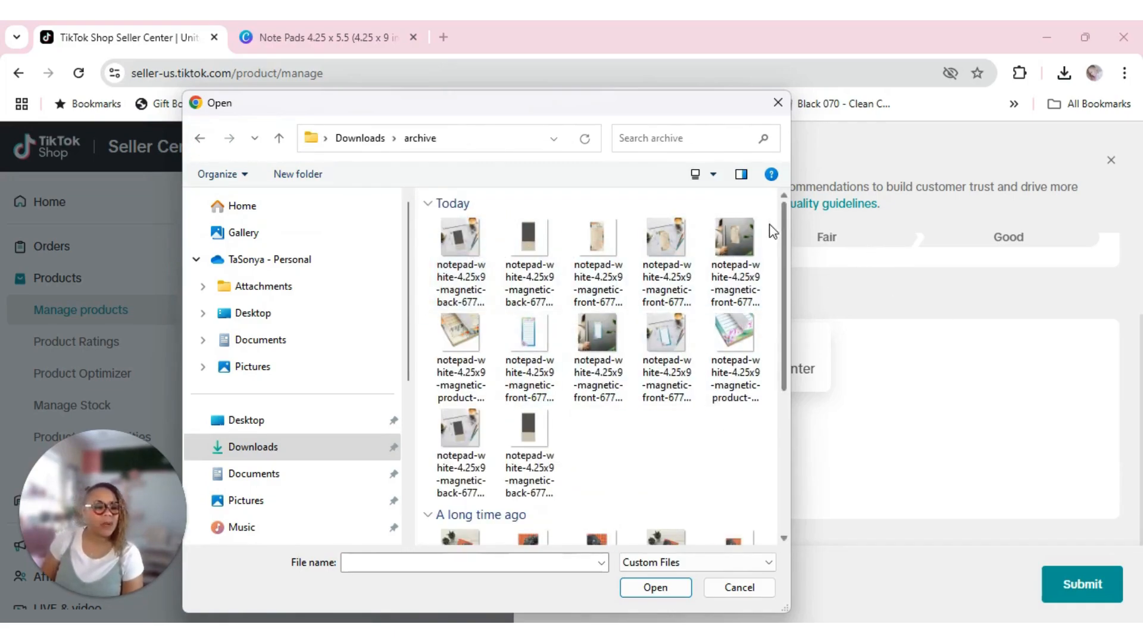
left_click(438, 320)
left_click(713, 224)
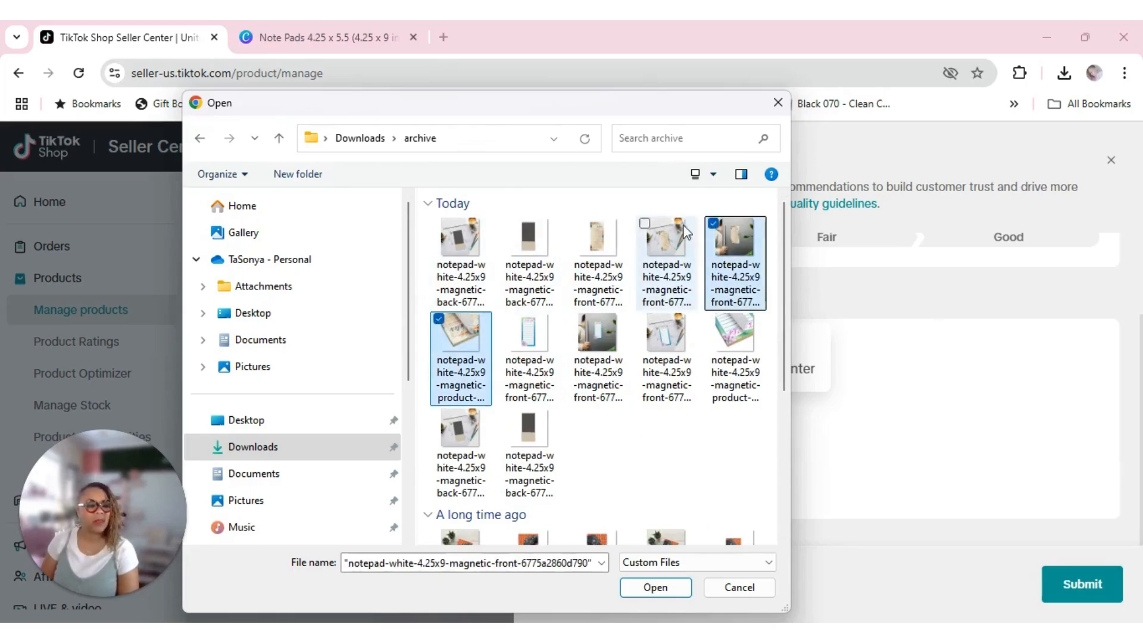
left_click(644, 225)
left_click(576, 224)
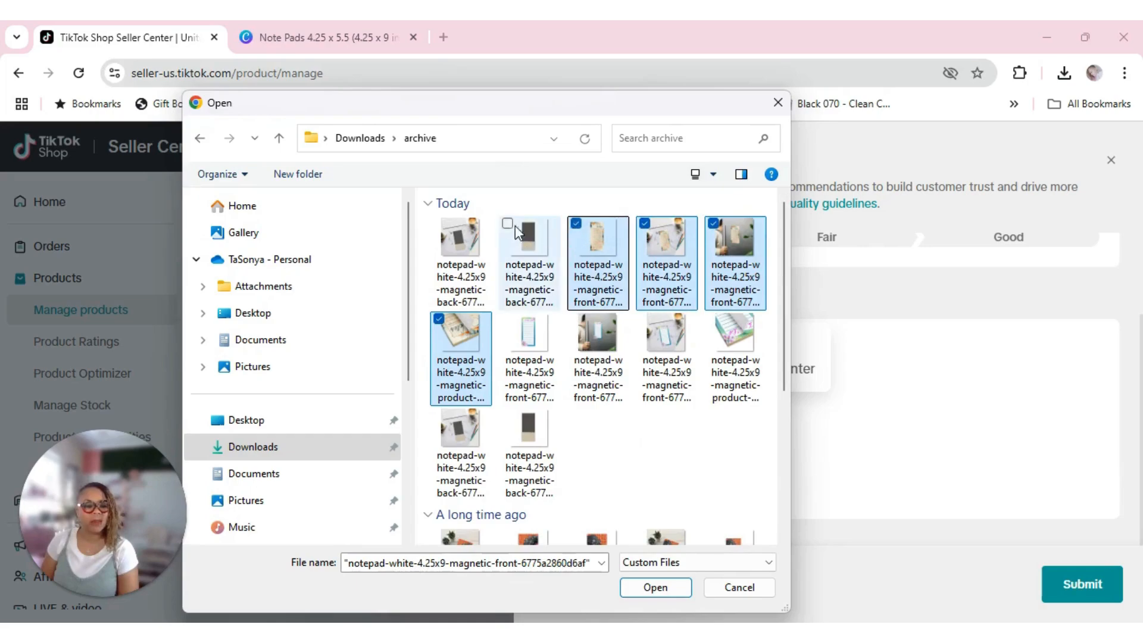
left_click(507, 224)
left_click(438, 224)
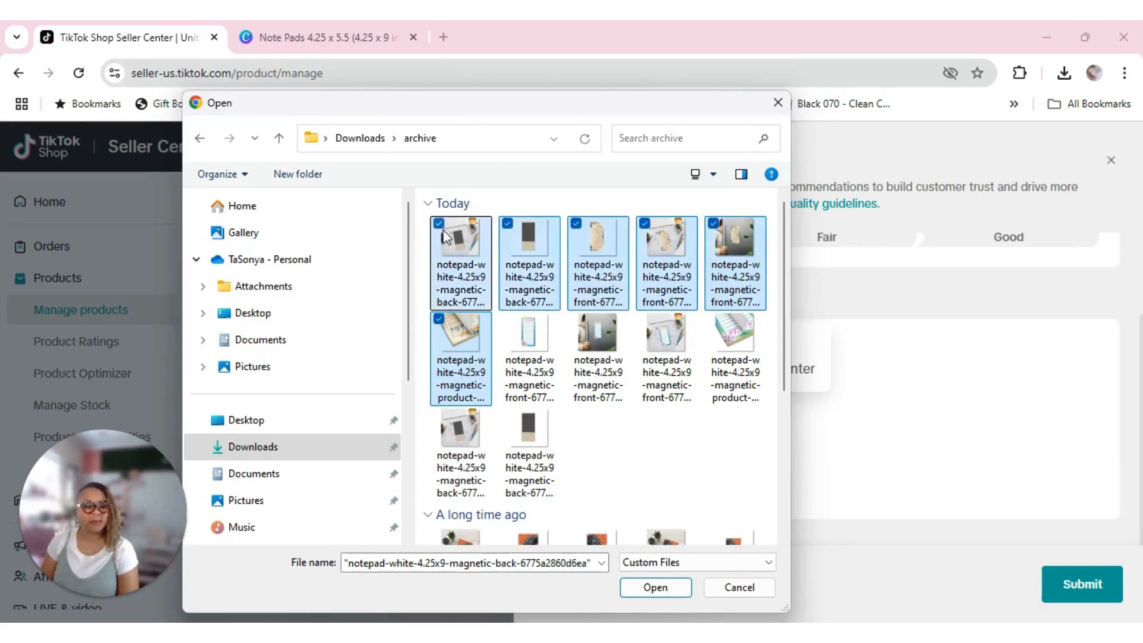
left_click(655, 587)
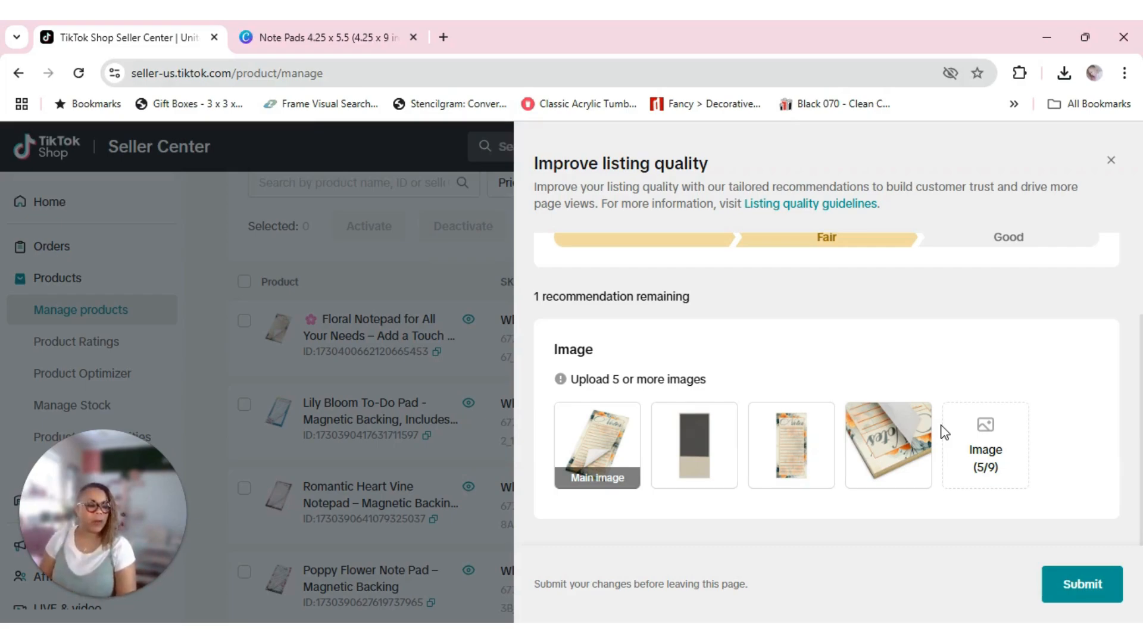
- Reorder the listing images so the plain front view takes second place, ahead of the back view
left_click_drag(820, 459, 694, 446)
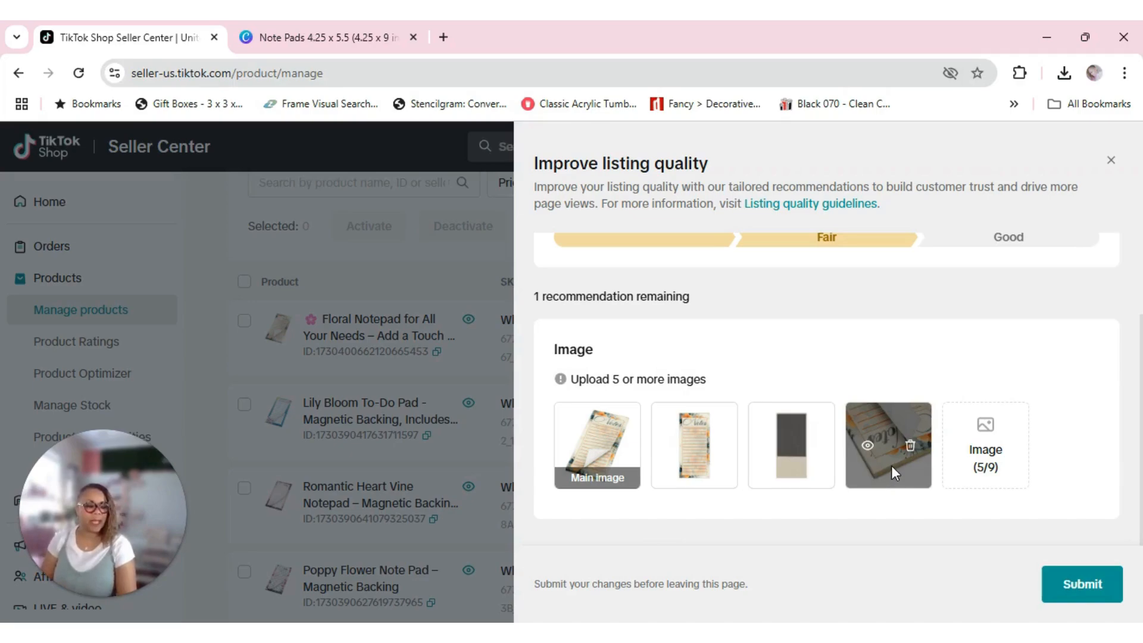
- Reorder the listing images so the product detail close-up takes third place, ahead of the back view
left_click_drag(892, 466, 790, 467)
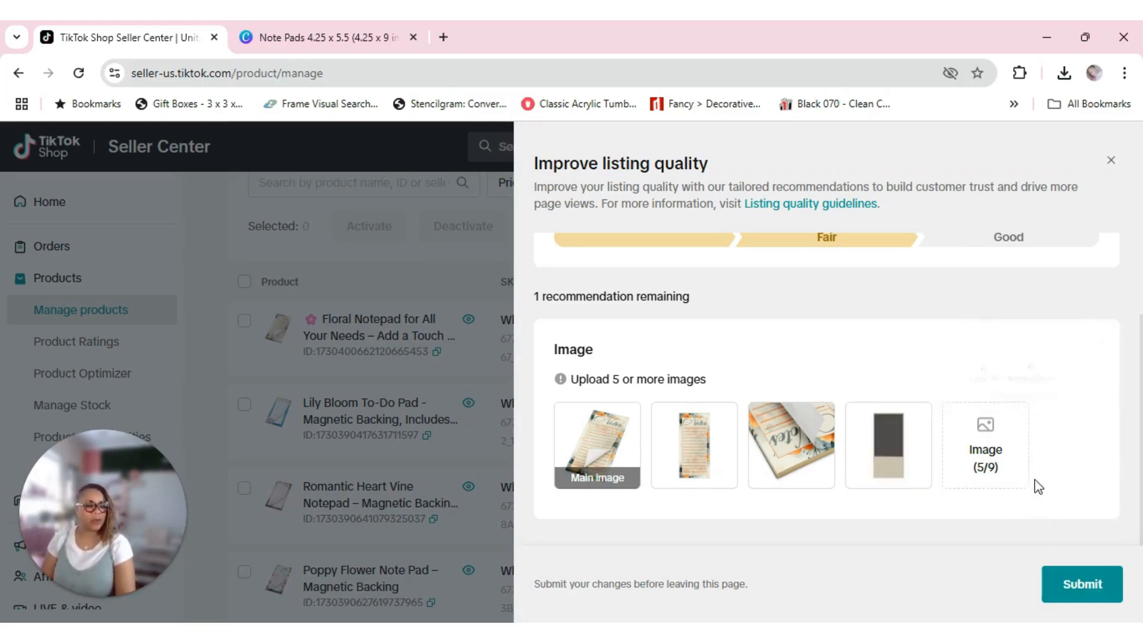
mouse_move(1008, 474)
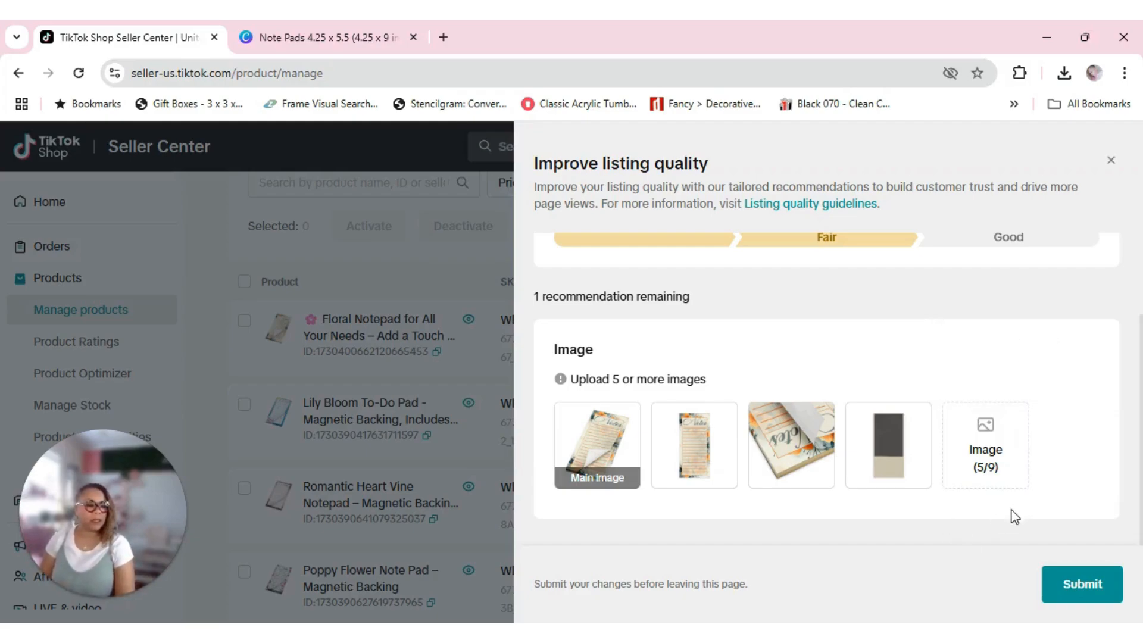
- Examine the floral notepad's listing quality rating, the remaining image recommendation and the arranged images
scroll(1098, 482, "up", 1)
scroll(1098, 482, "up", 2)
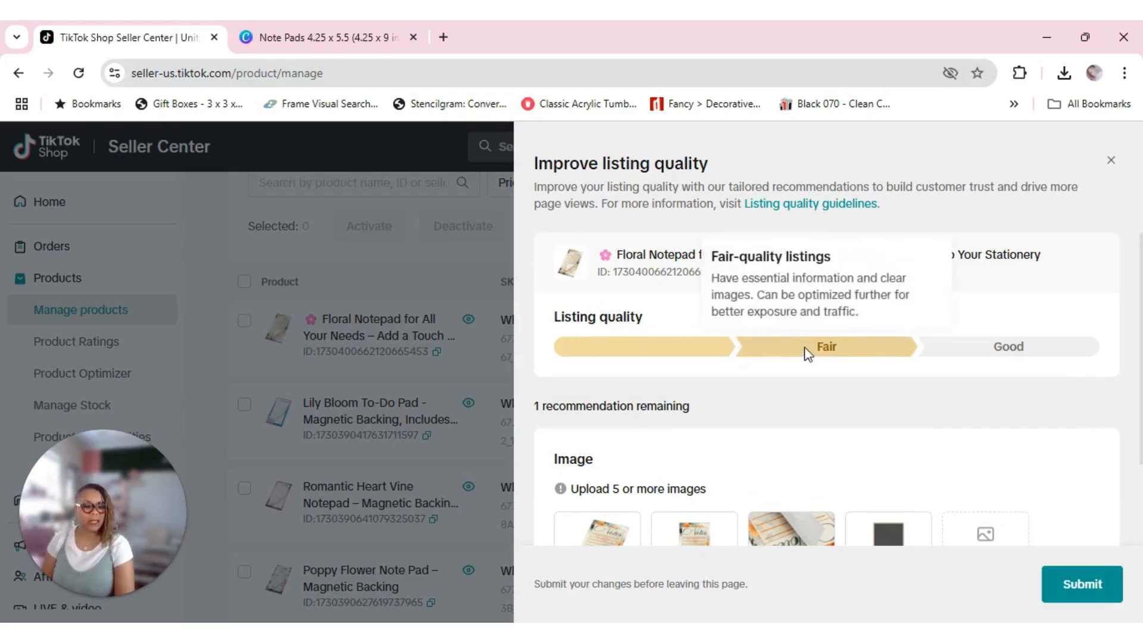
scroll(804, 357, "down", 2)
scroll(771, 330, "up", 2)
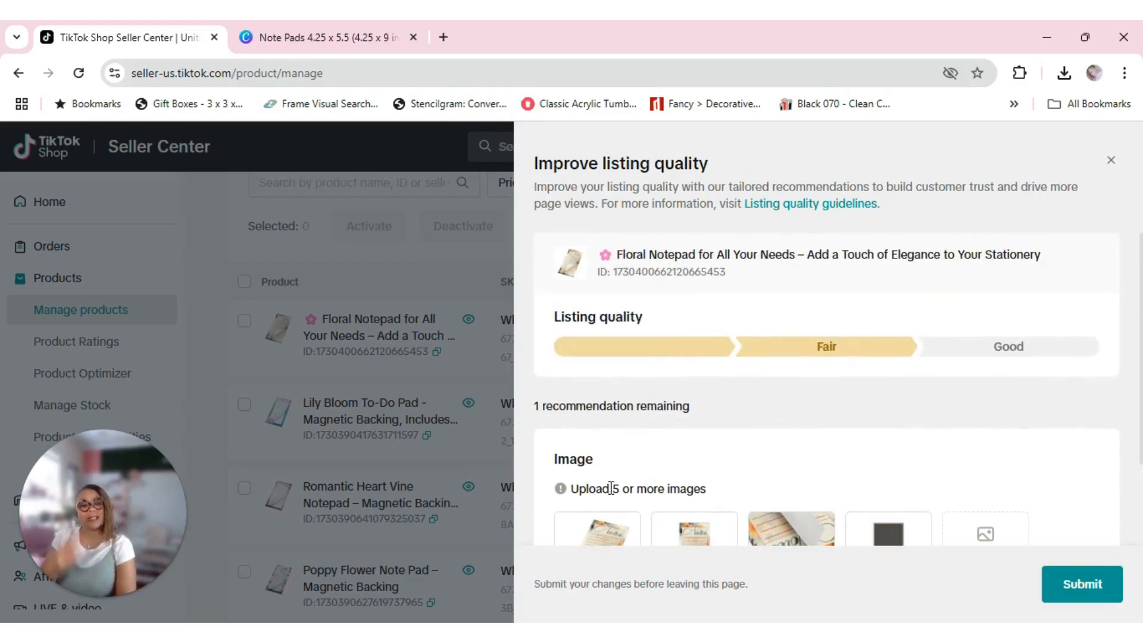
scroll(750, 459, "down", 2)
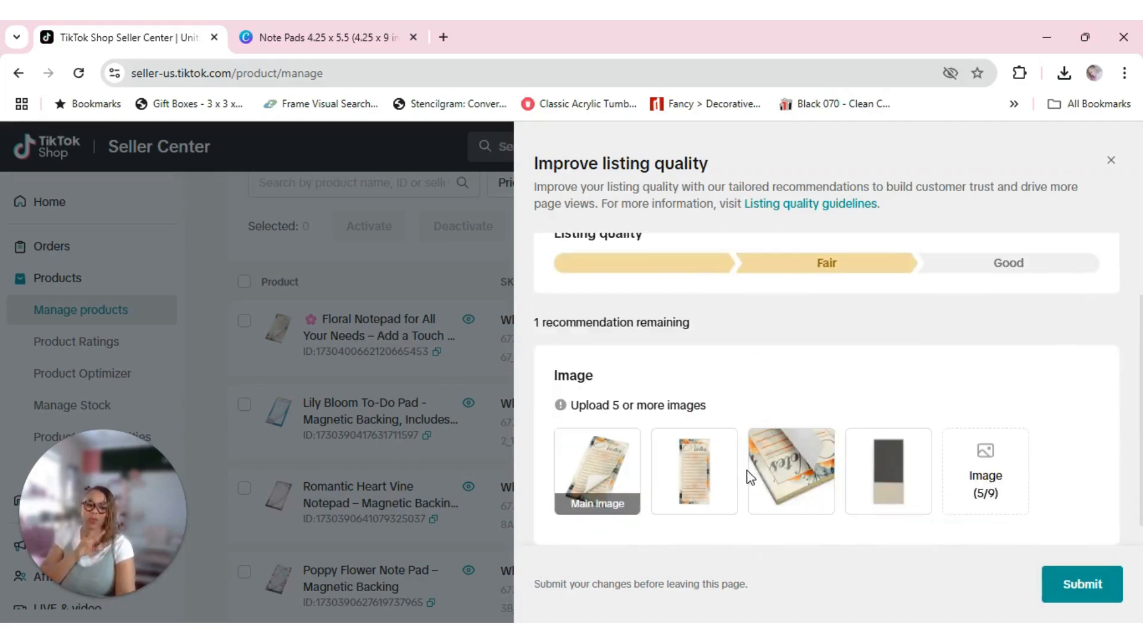
scroll(862, 413, "up", 2)
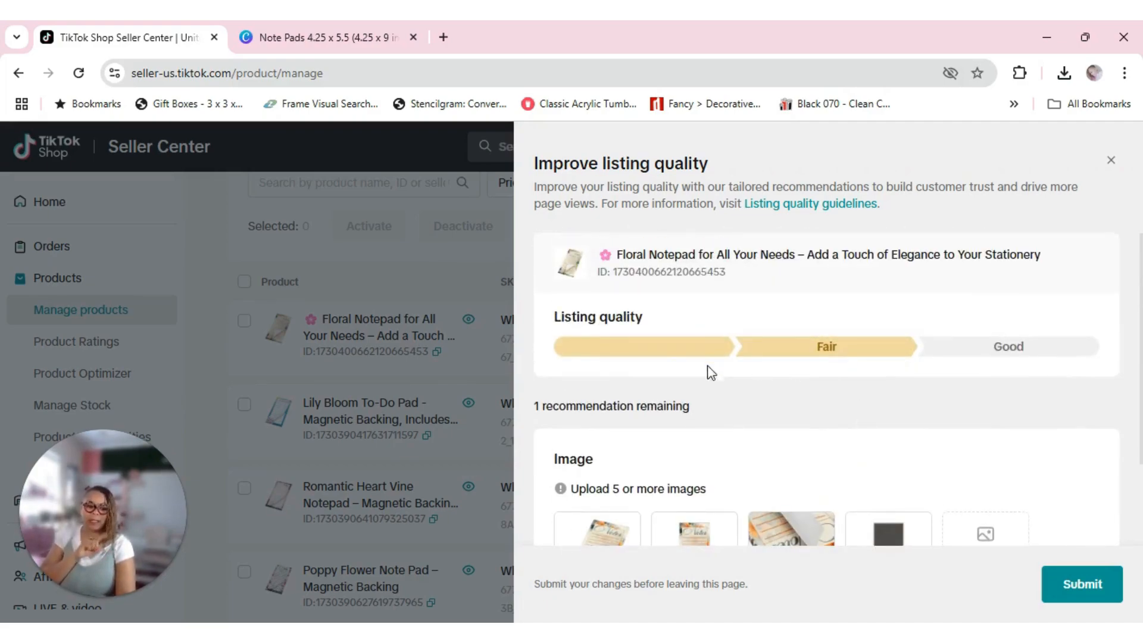
mouse_move(601, 351)
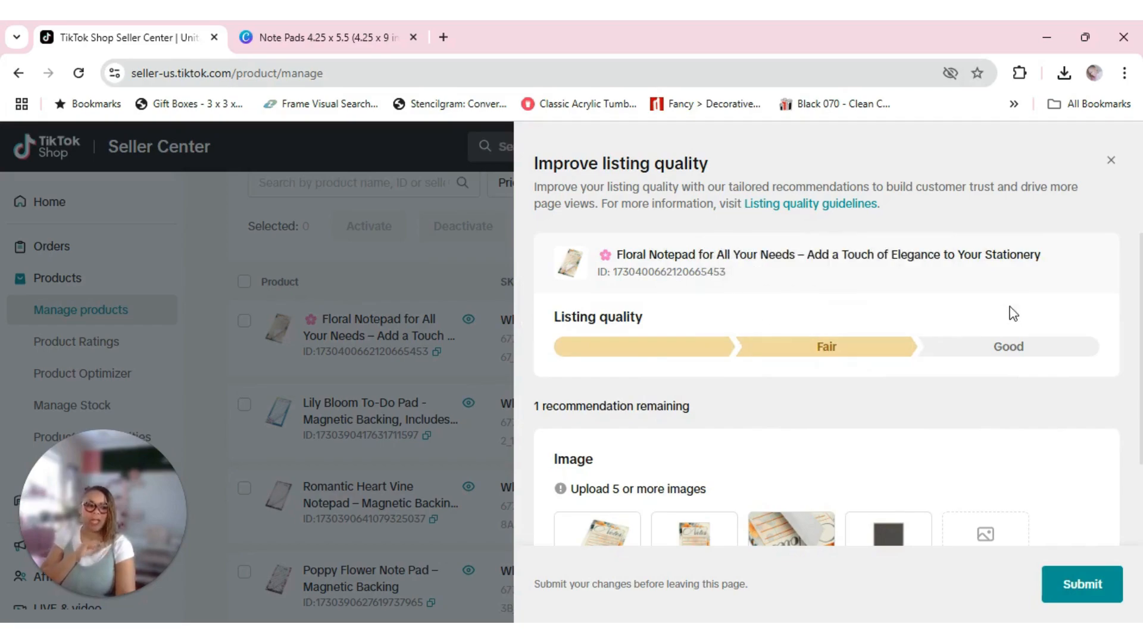
mouse_move(1024, 347)
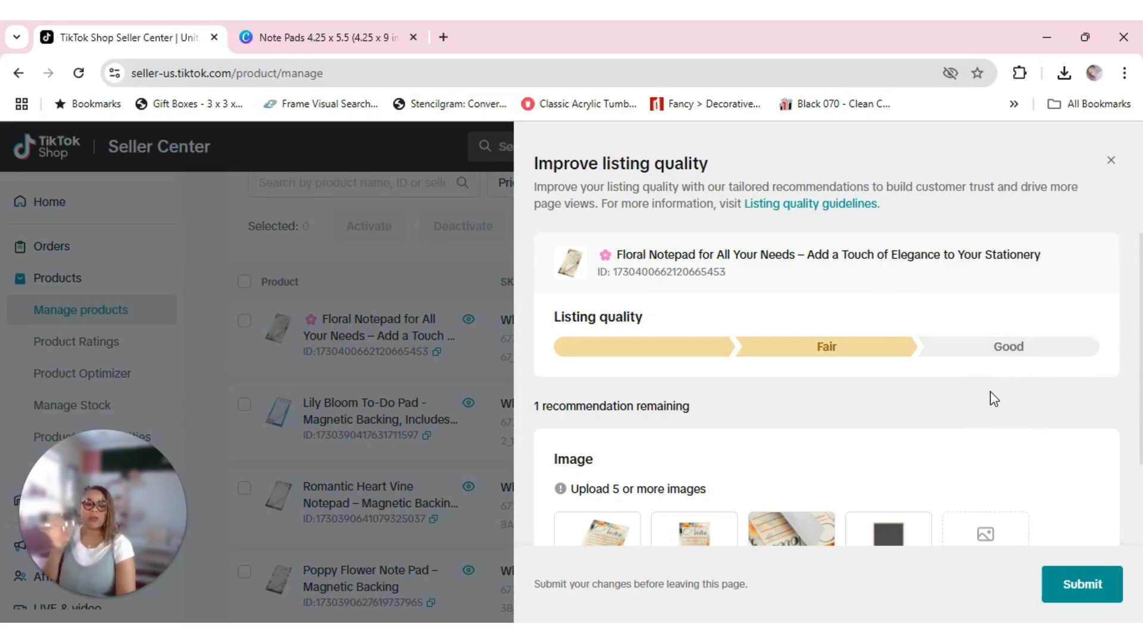
- Submit the floral notepad's image changes and acknowledge the submission to return to the product list
scroll(1034, 405, "down", 2)
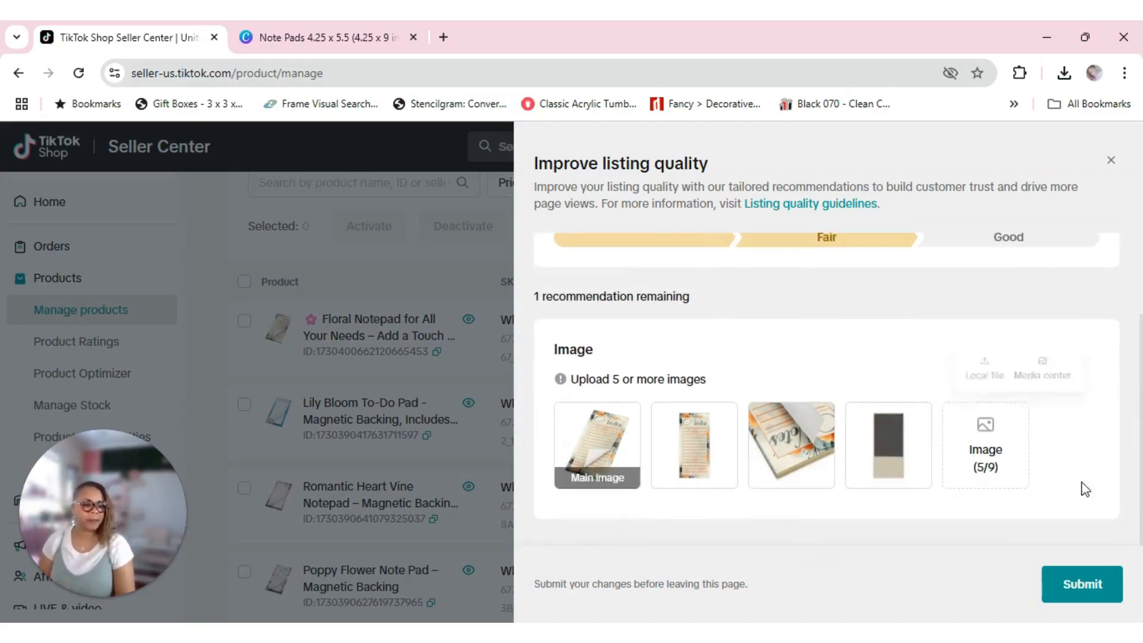
left_click(1084, 583)
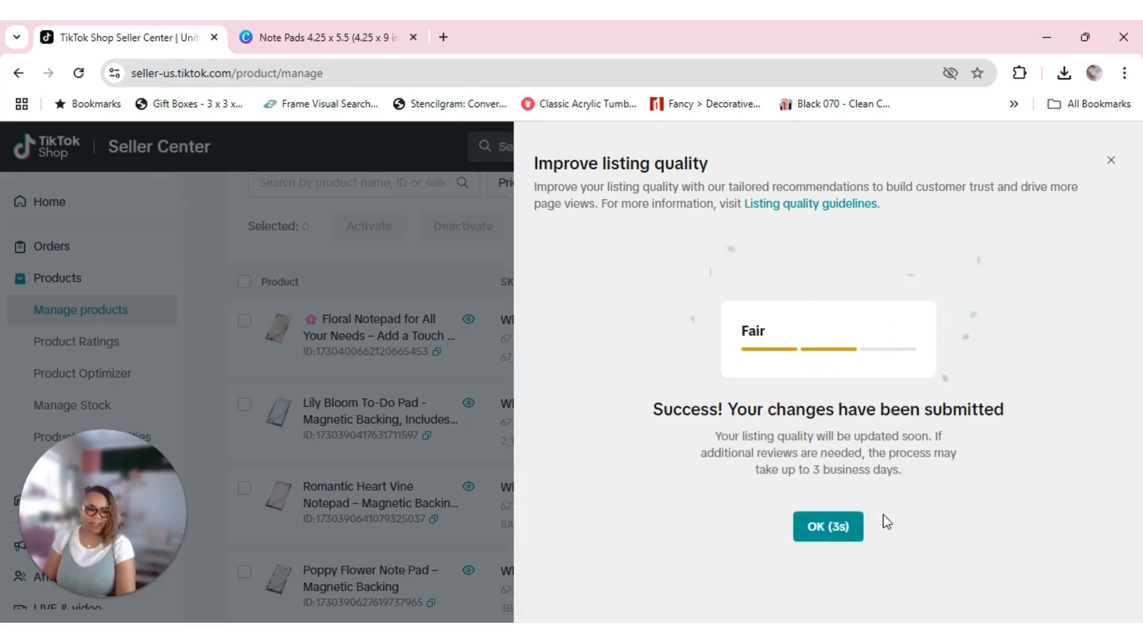
left_click(835, 538)
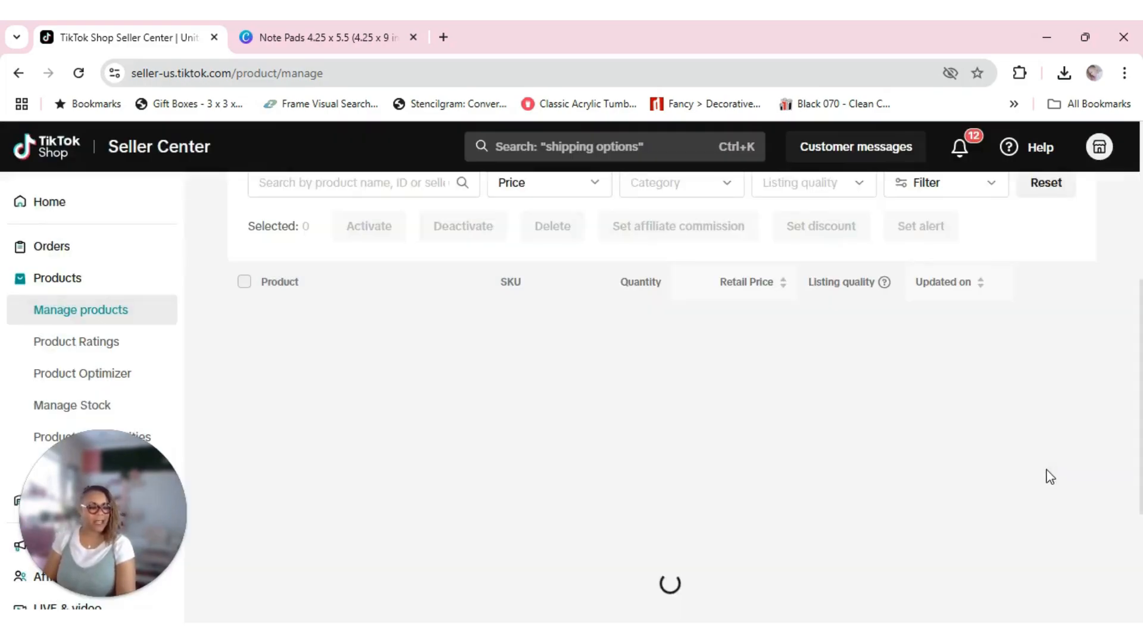
- Reload the product management page and check the floral notepad's review status and listing quality
scroll(910, 435, "down", 3)
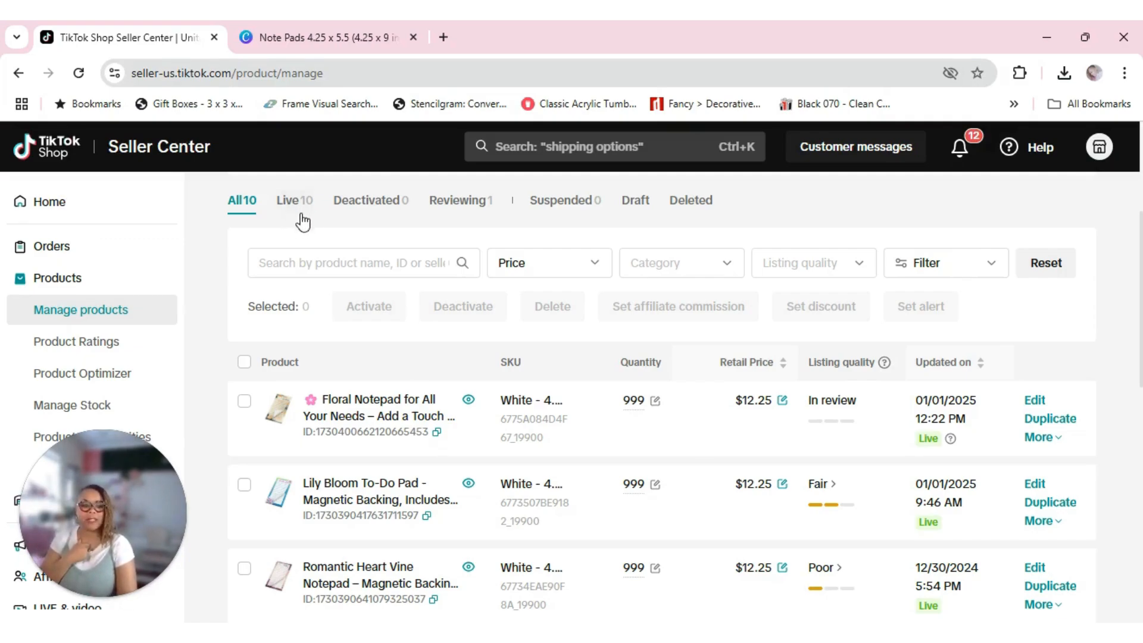
left_click(79, 81)
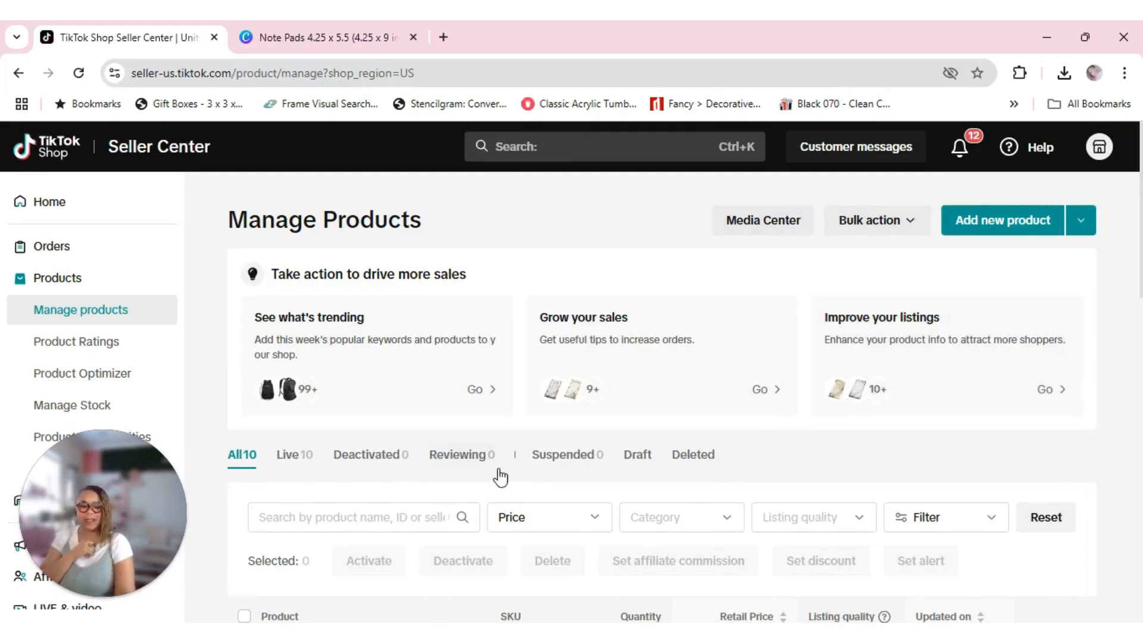
scroll(508, 462, "down", 3)
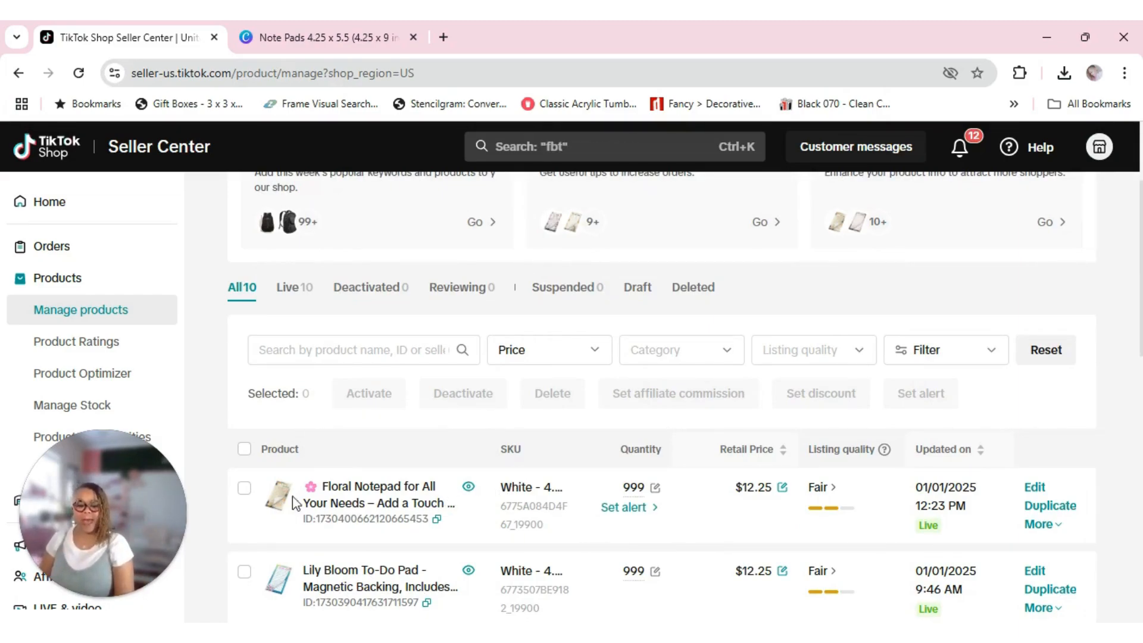
scroll(553, 505, "down", 1)
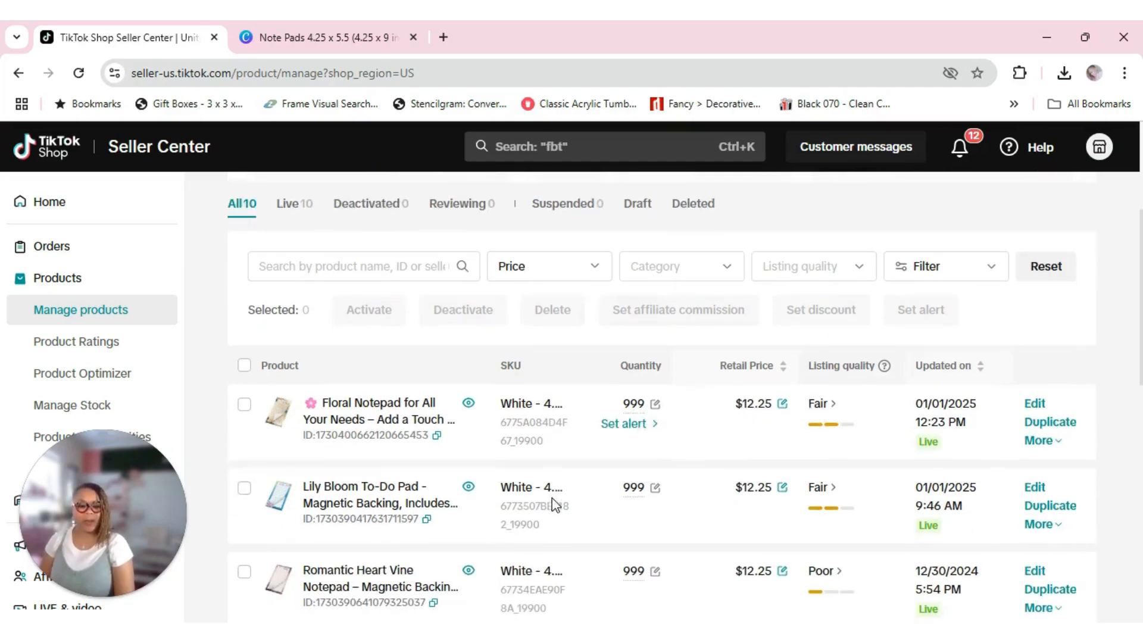